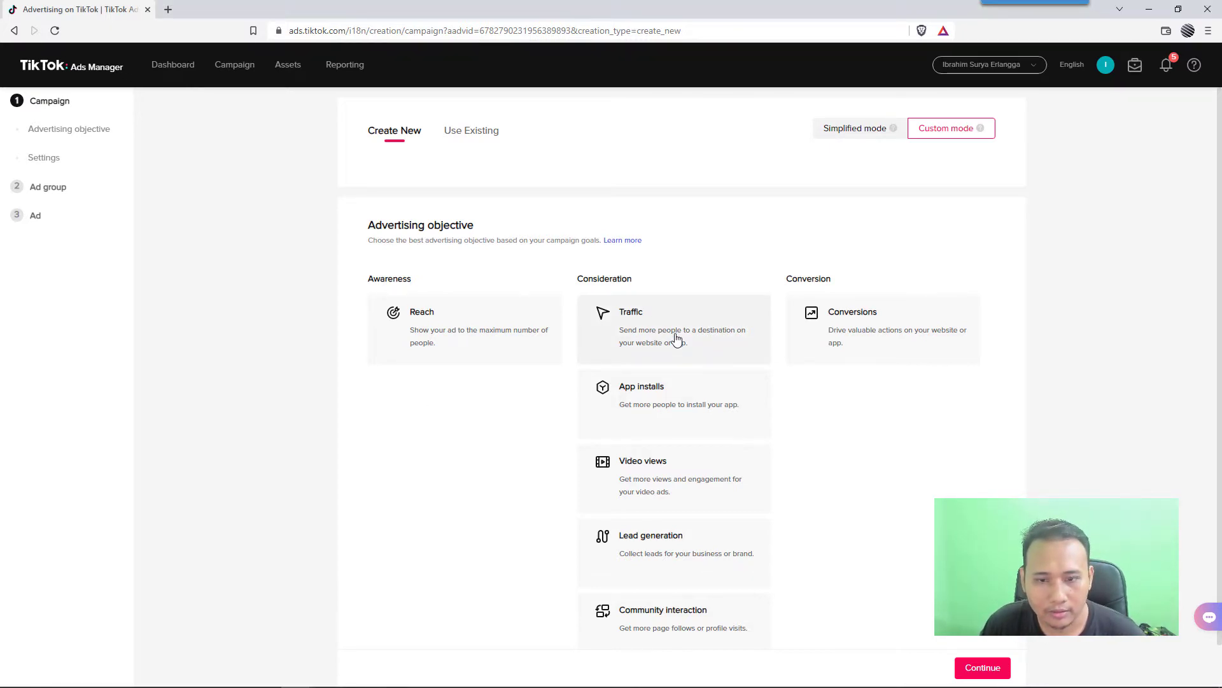
Choose Traffic as the advertising objective for the new campaign
left_click(676, 338)
scroll(499, 327, "up", 5)
scroll(587, 346, "down", 6)
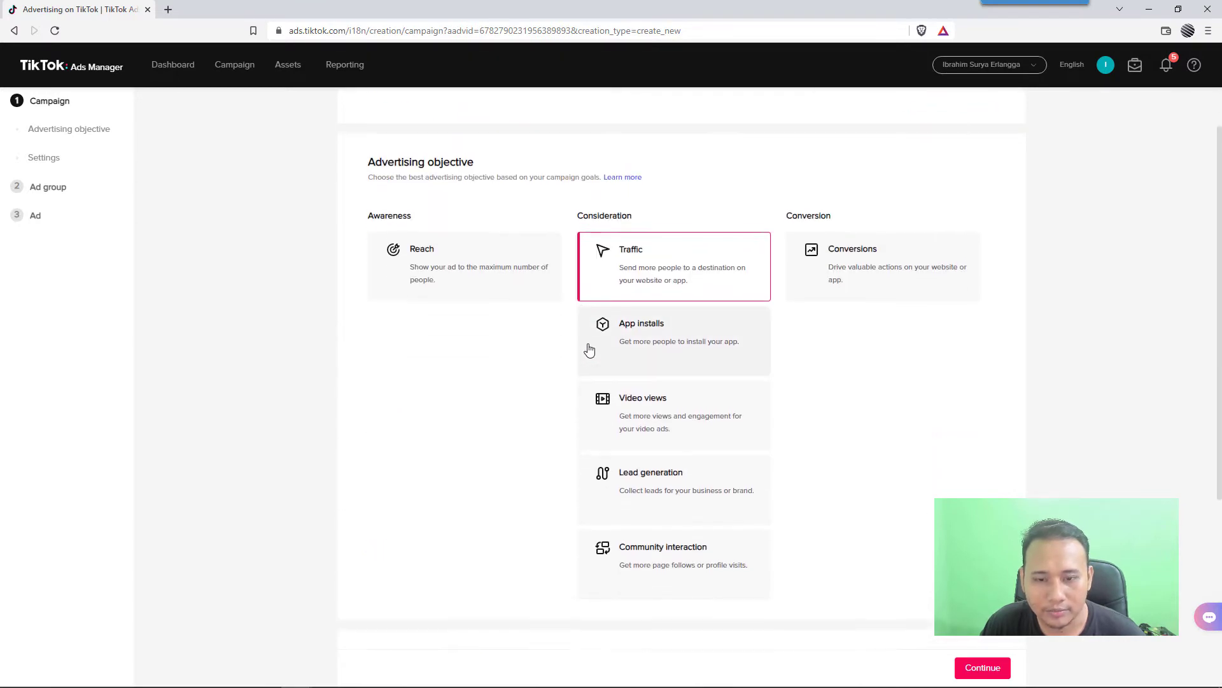
Name the campaign TRAFFIC MYSHAFIRA JUNI 2022
left_click_drag(479, 418, 375, 438)
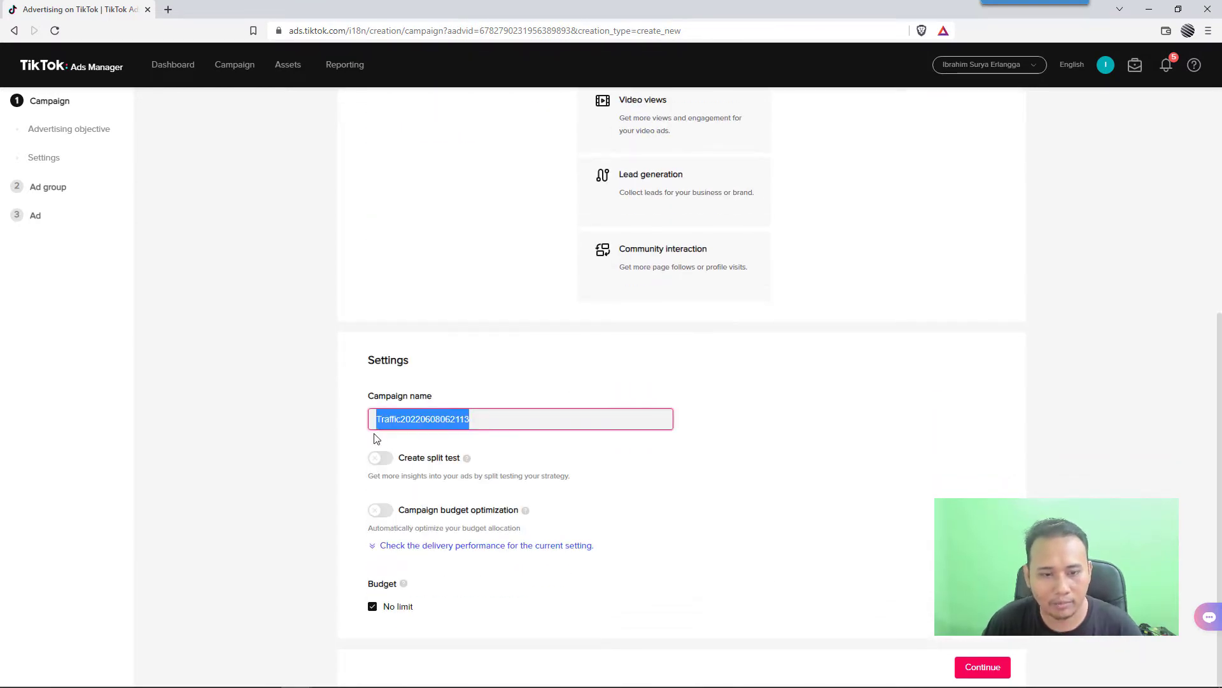
type("TRAFFI")
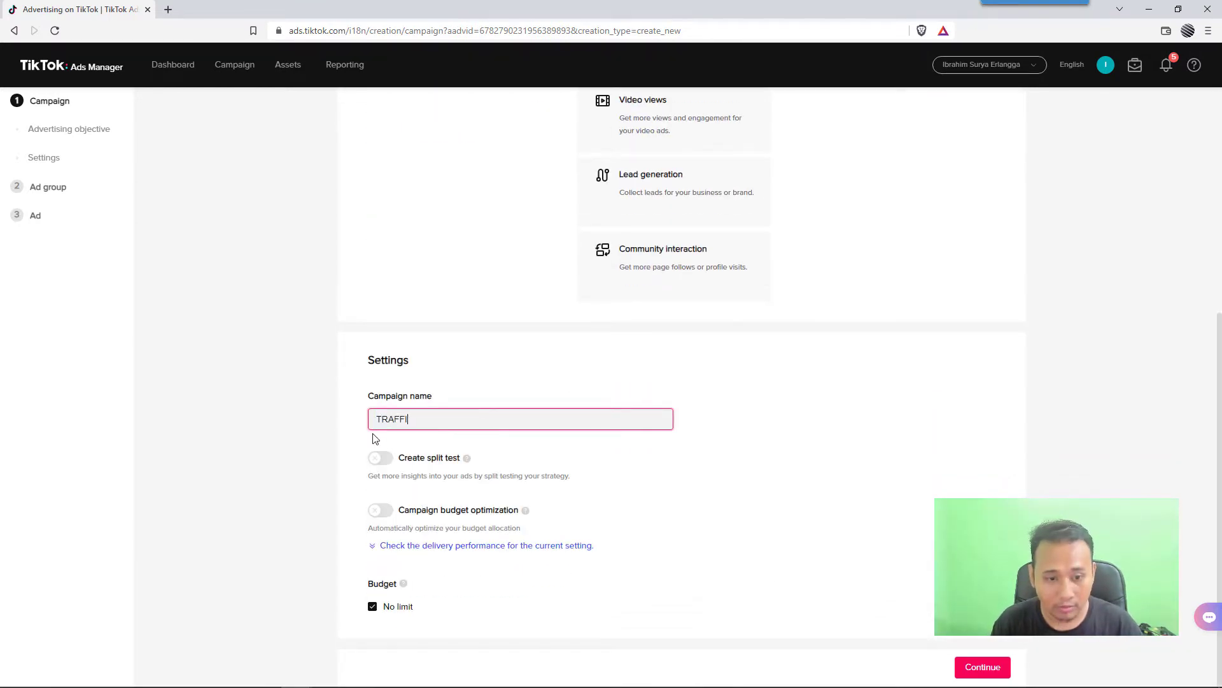
type("C MYSHAFIRA")
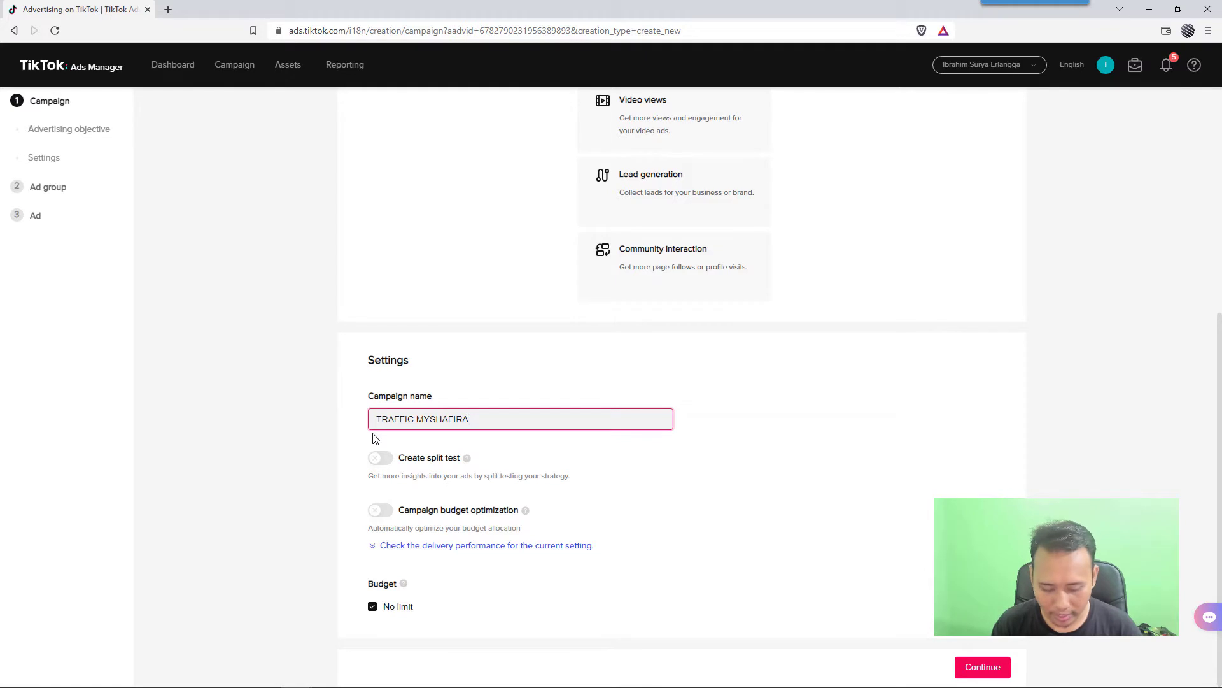
type(" JUNI 2022")
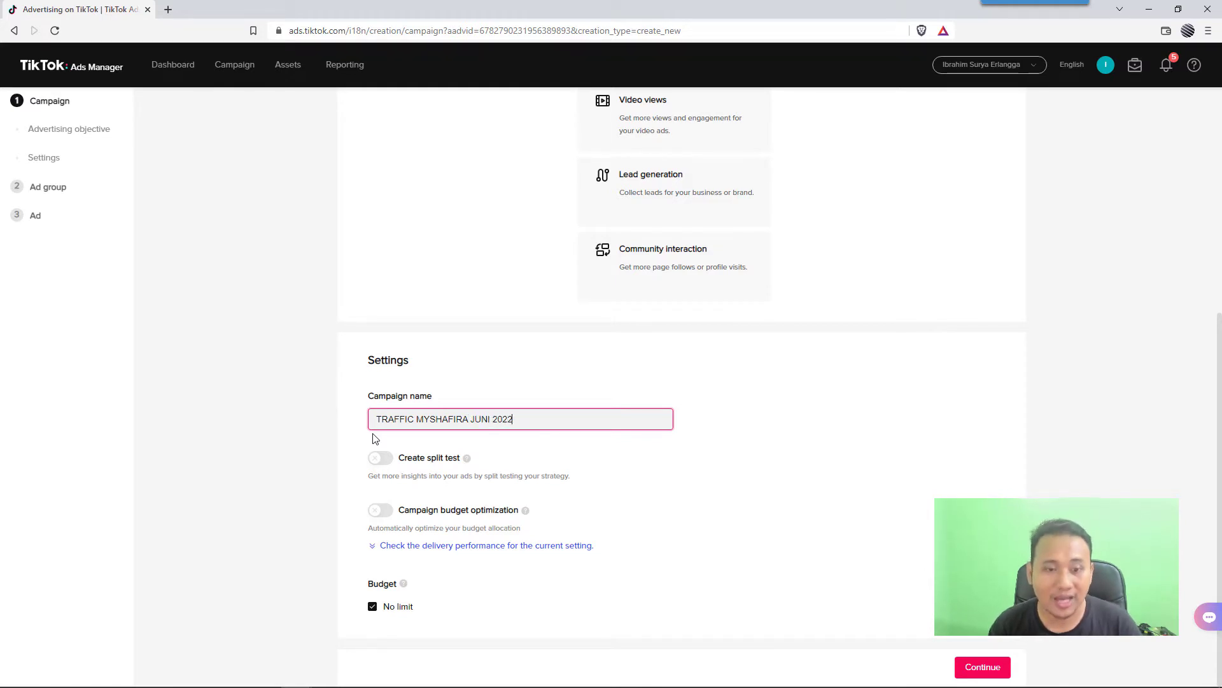
left_click(312, 450)
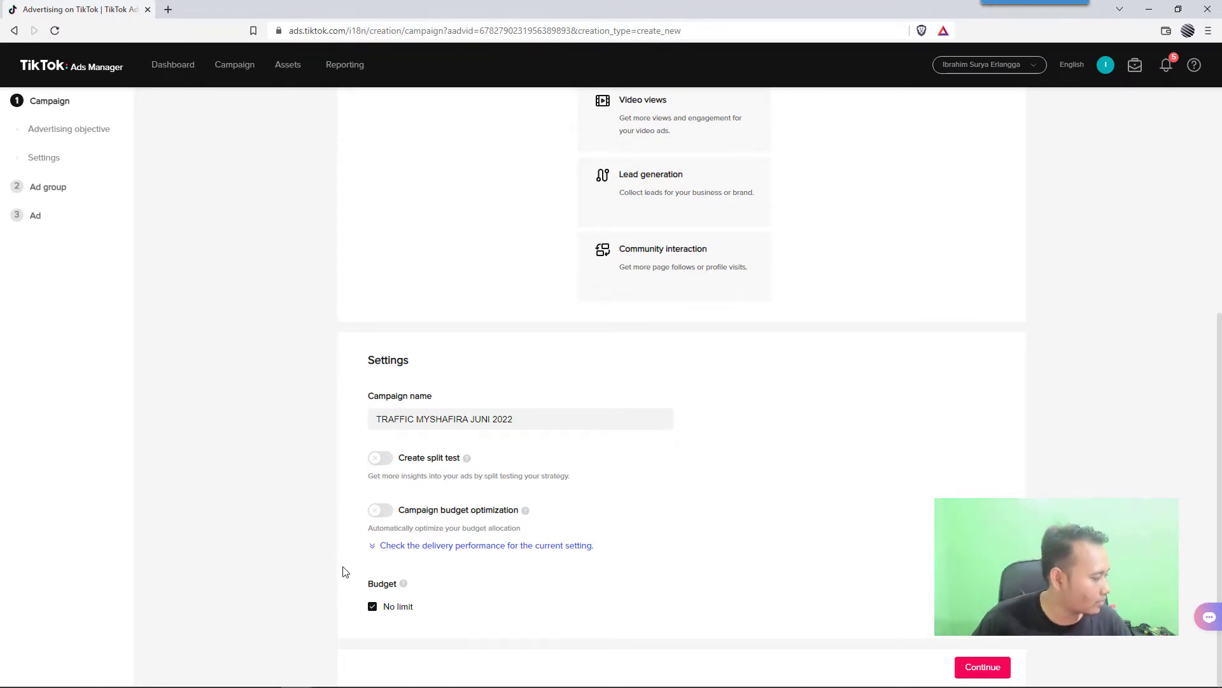
Replace the unlimited campaign budget with a lifetime budget of 1000000 IDR and continue to the ad group setup
left_click(372, 607)
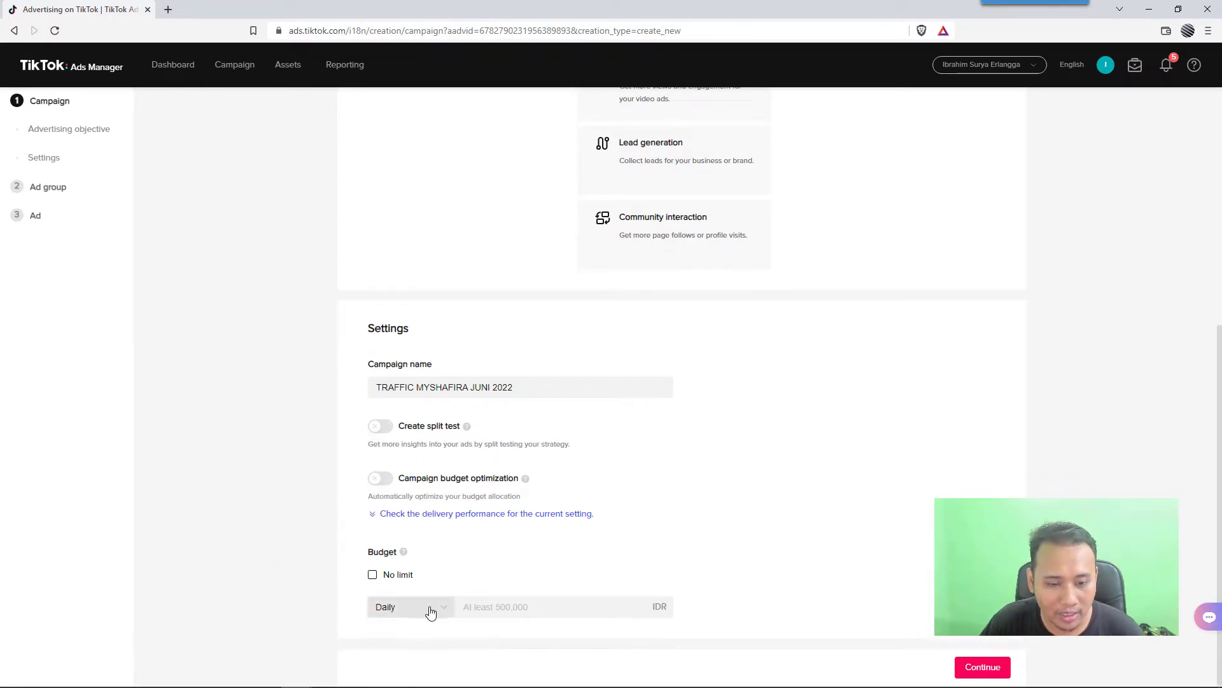
left_click(430, 609)
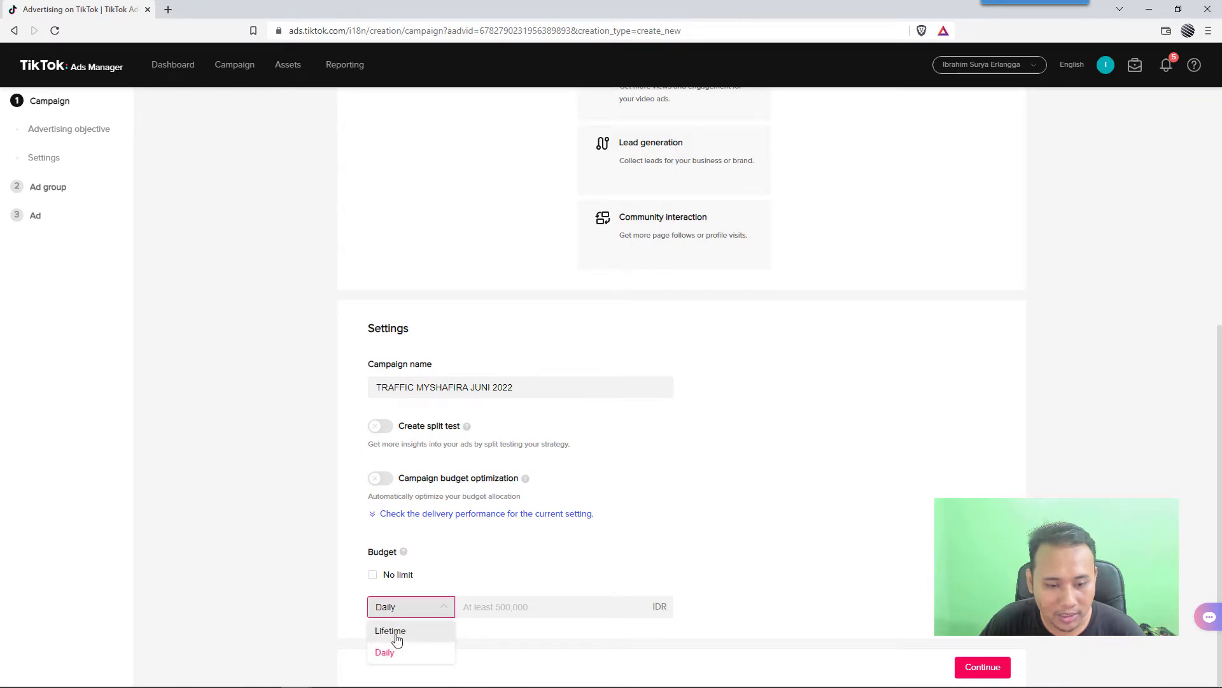
left_click(409, 631)
left_click(417, 612)
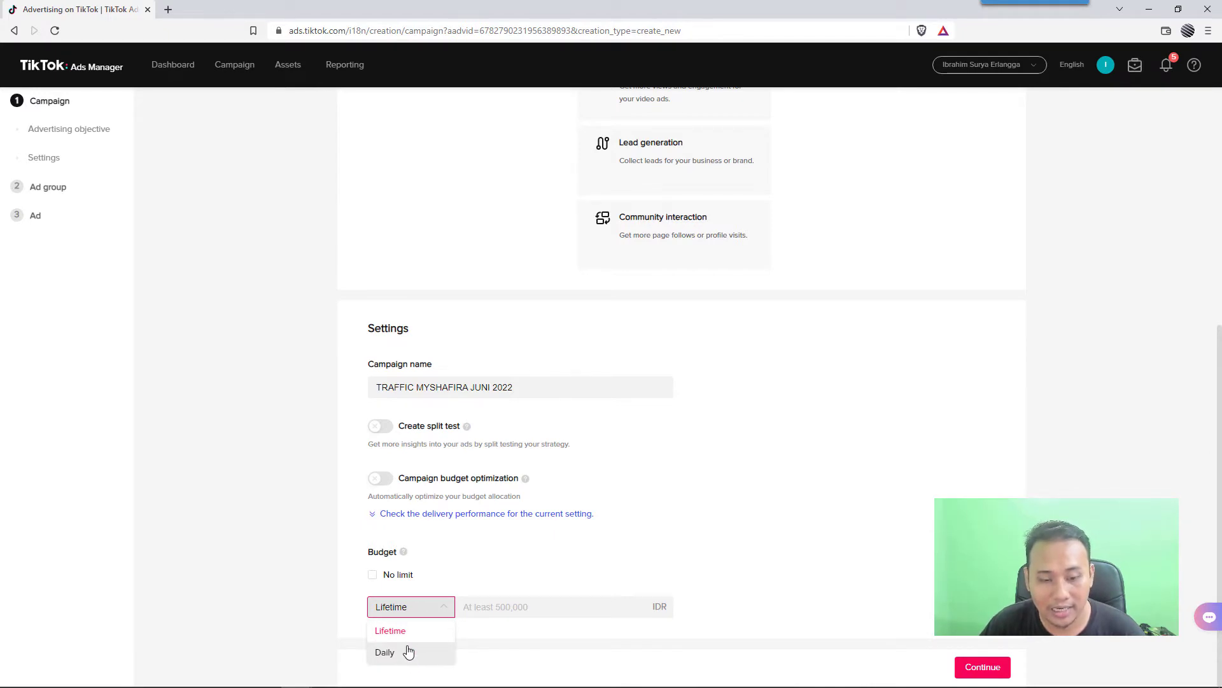
left_click(481, 609)
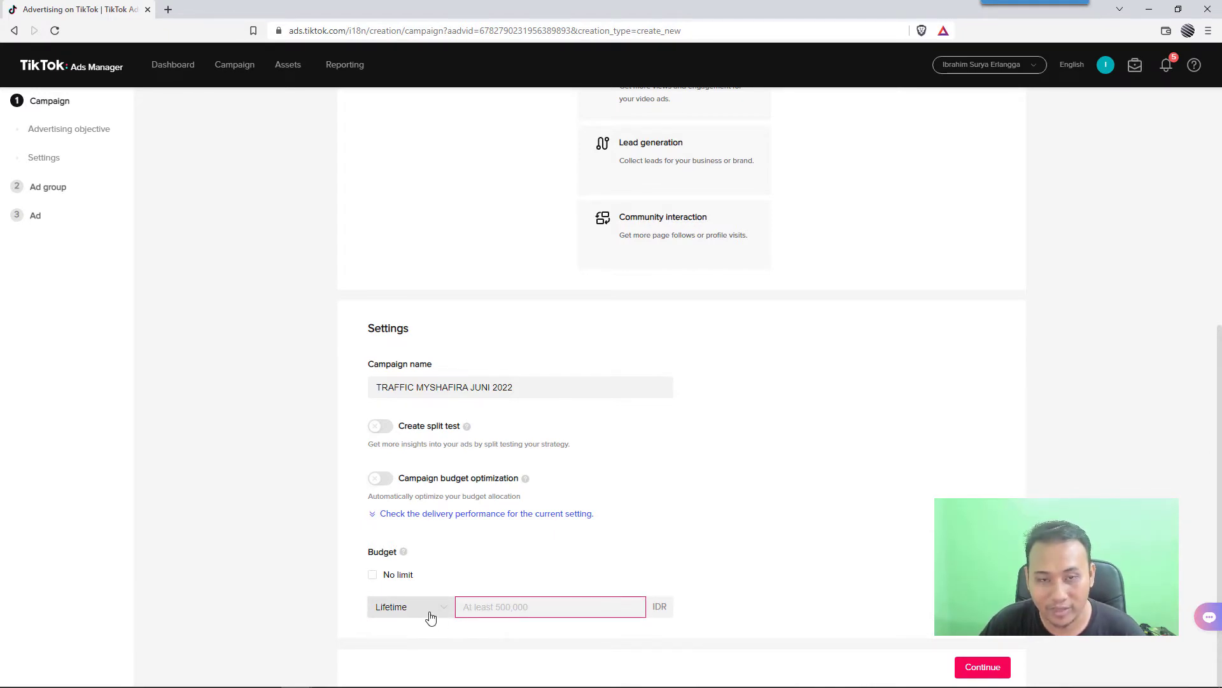
type("10")
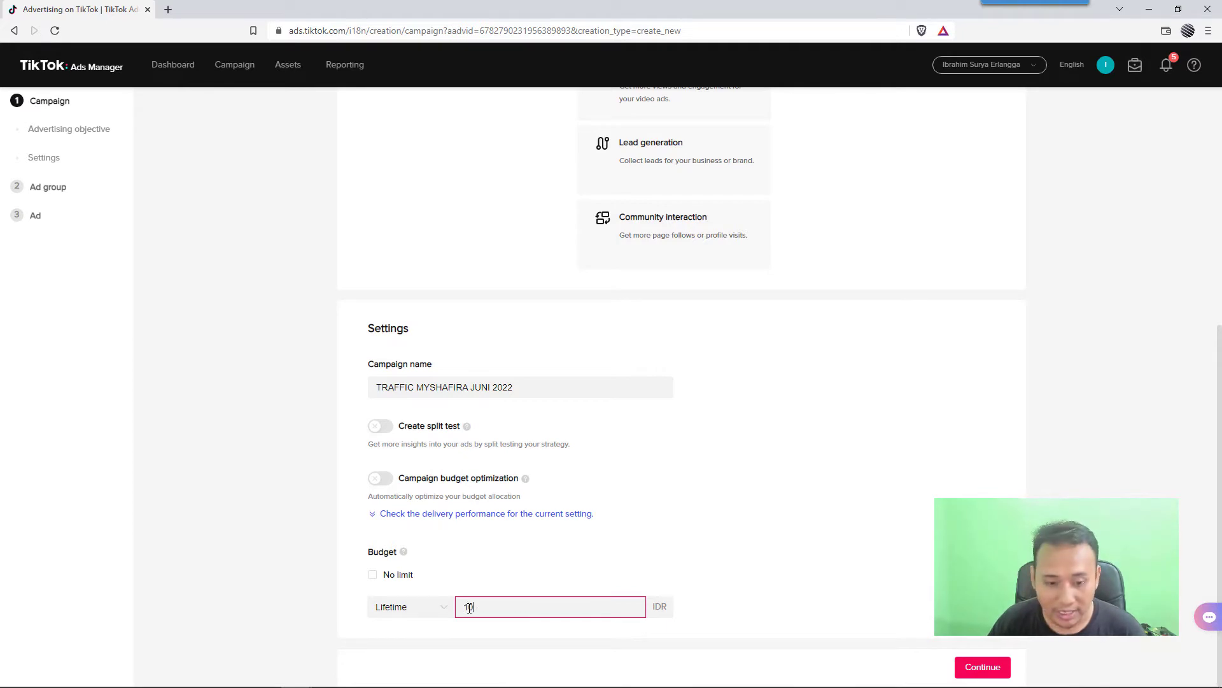
type("00000")
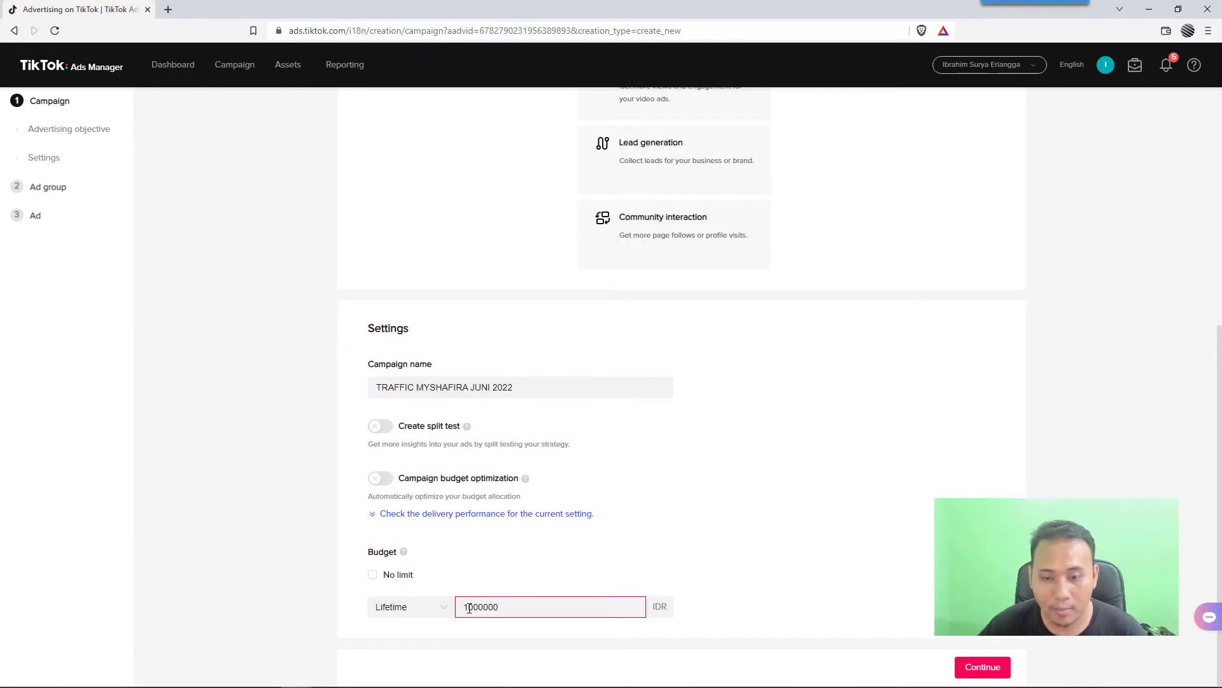
left_click(904, 477)
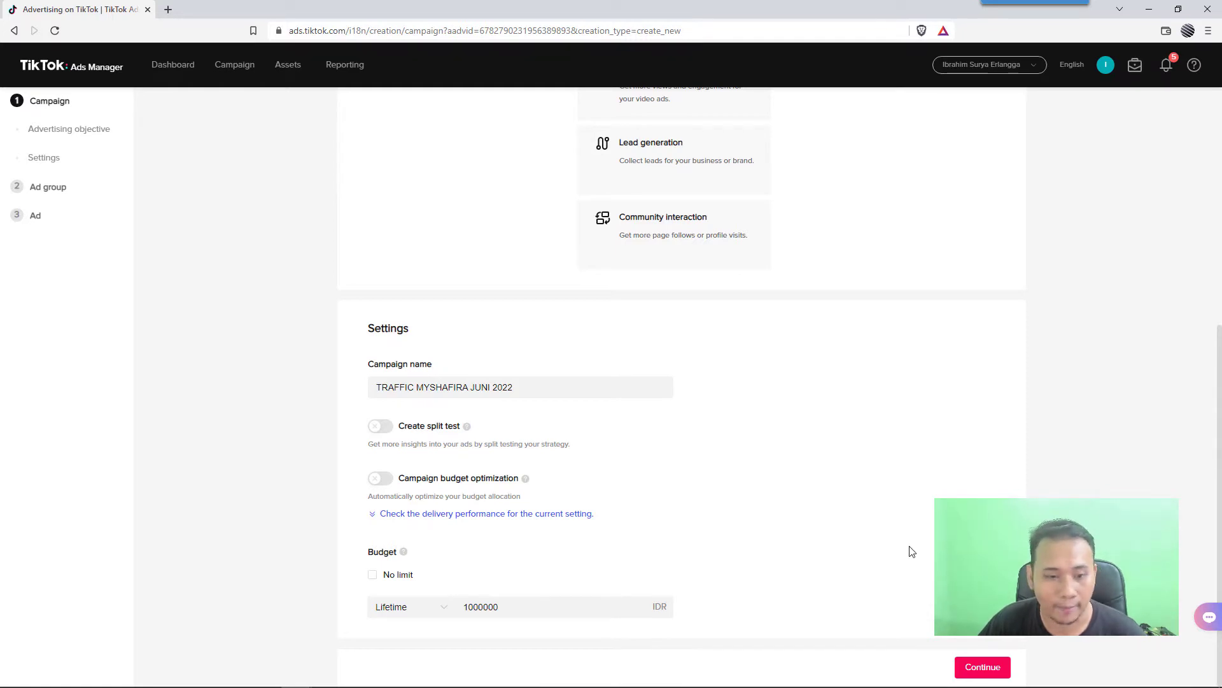
left_click(979, 665)
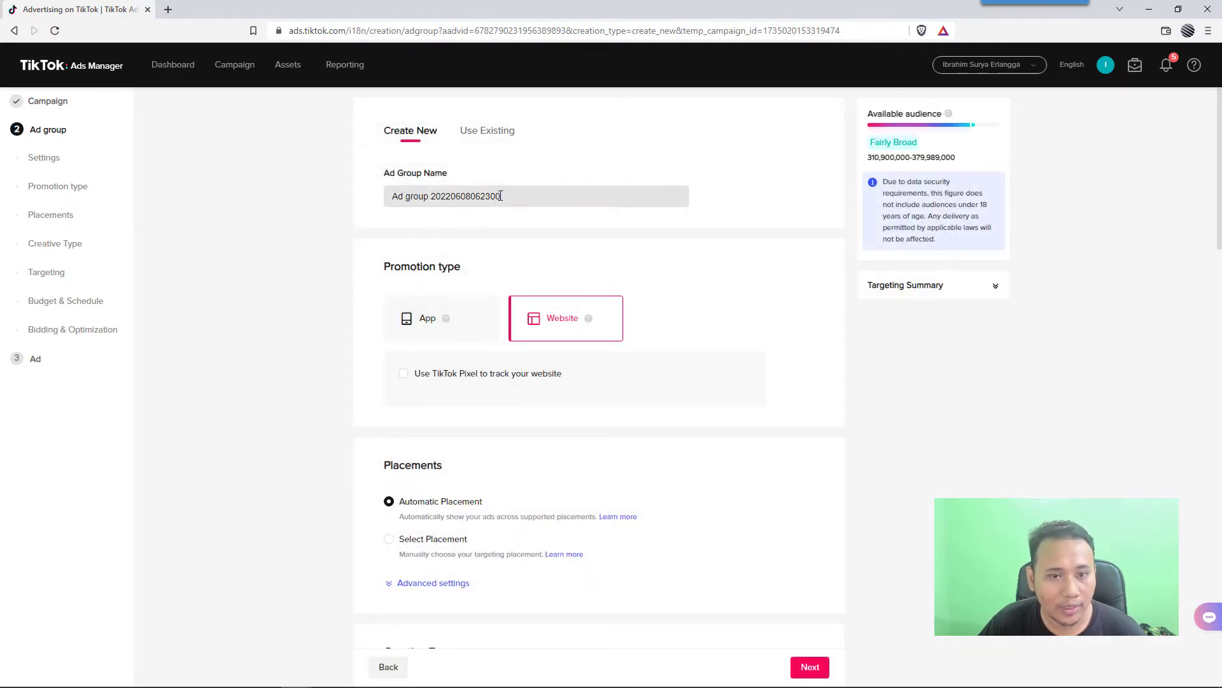
Rename the ad group as Ad Grup 1
left_click(484, 198)
key("ctrl+a")
type("Ad ")
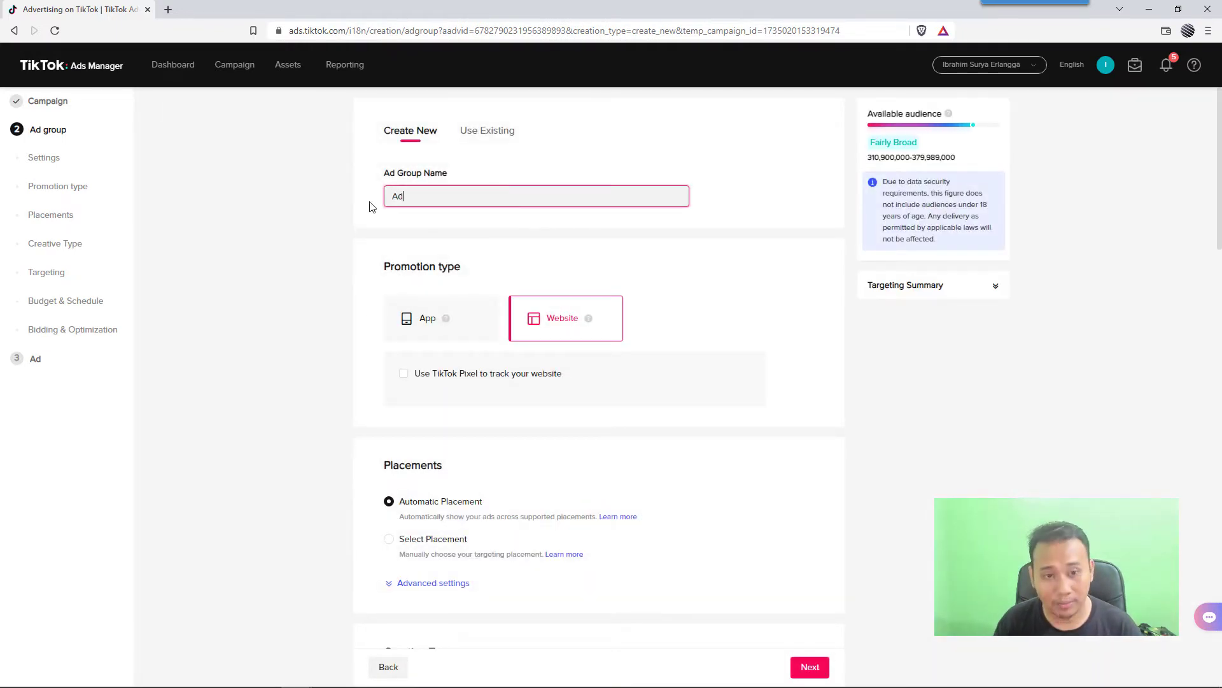
type("Grup 1")
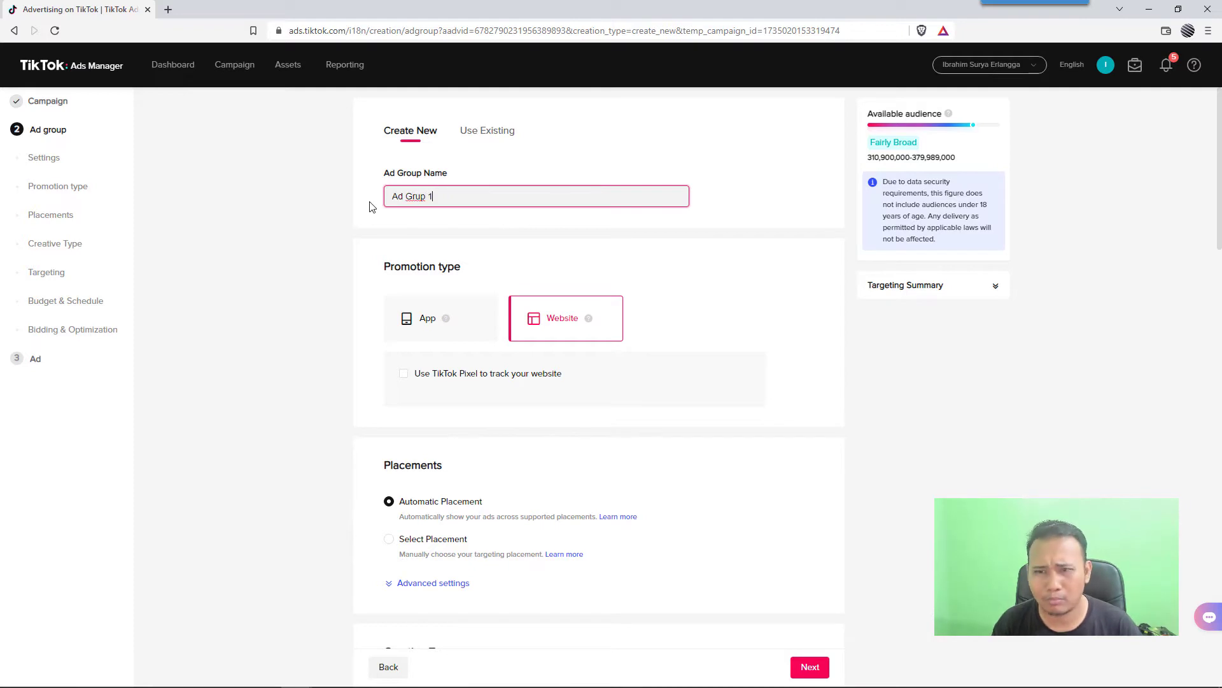
left_click(309, 256)
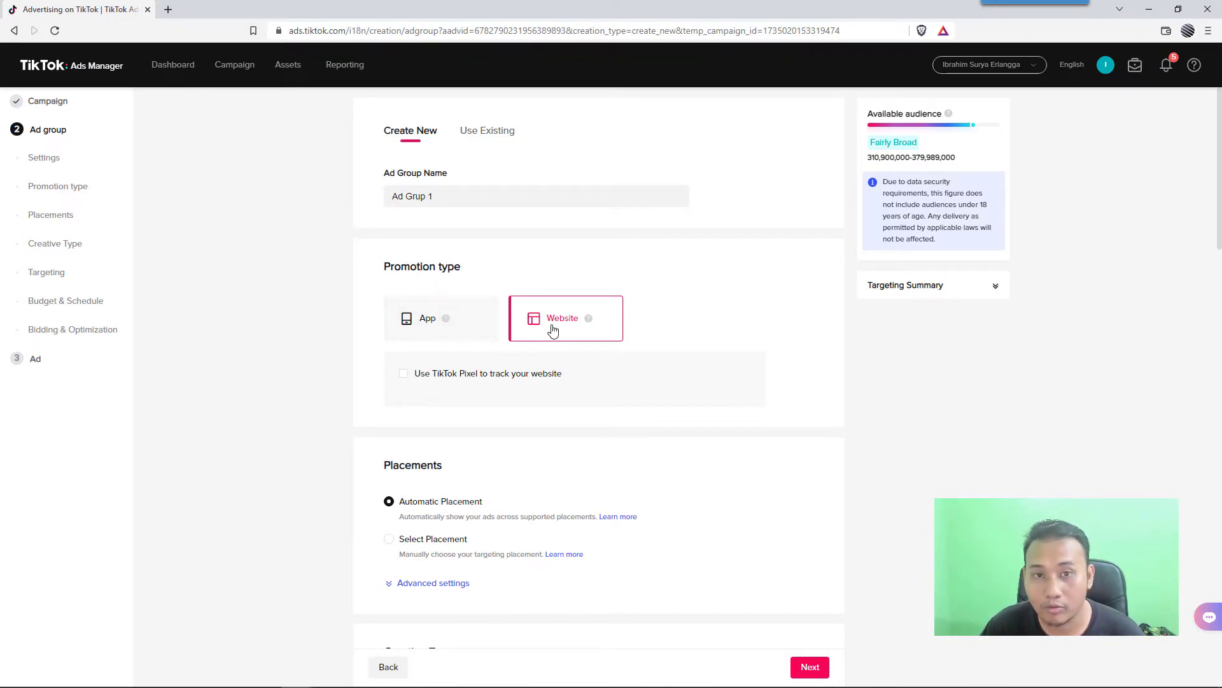
Try enabling TikTok Pixel tracking for the website promotion, and turn it off again
scroll(298, 387, "down", 3)
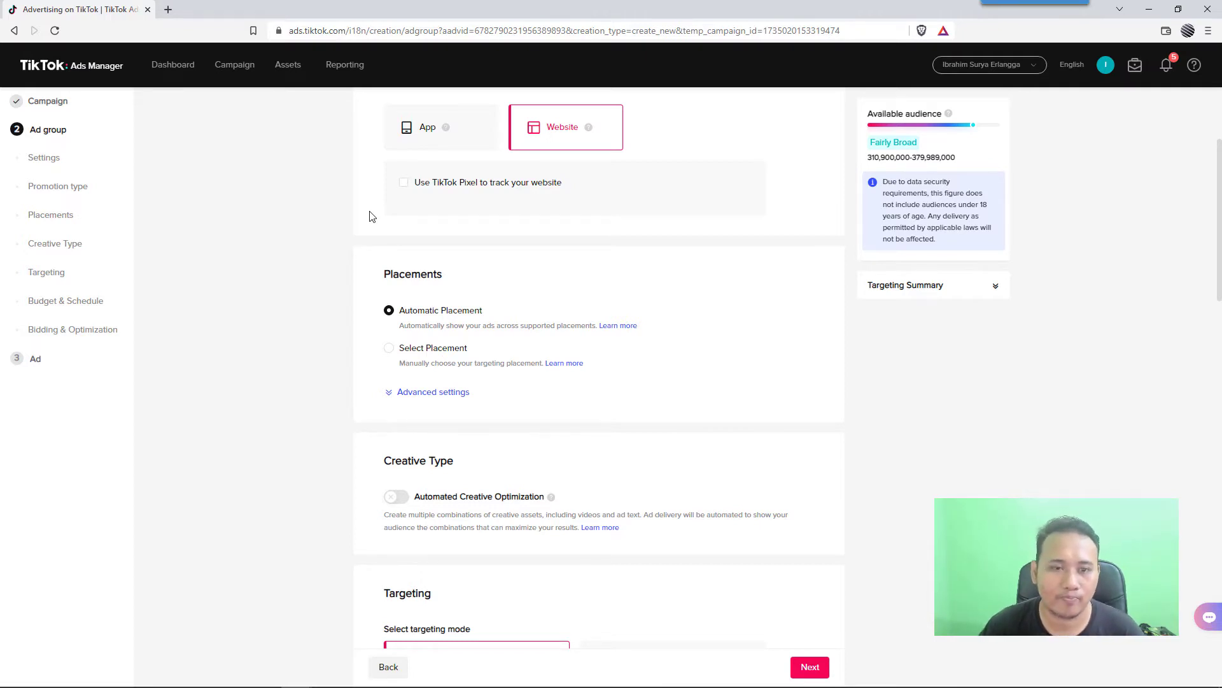
left_click(403, 183)
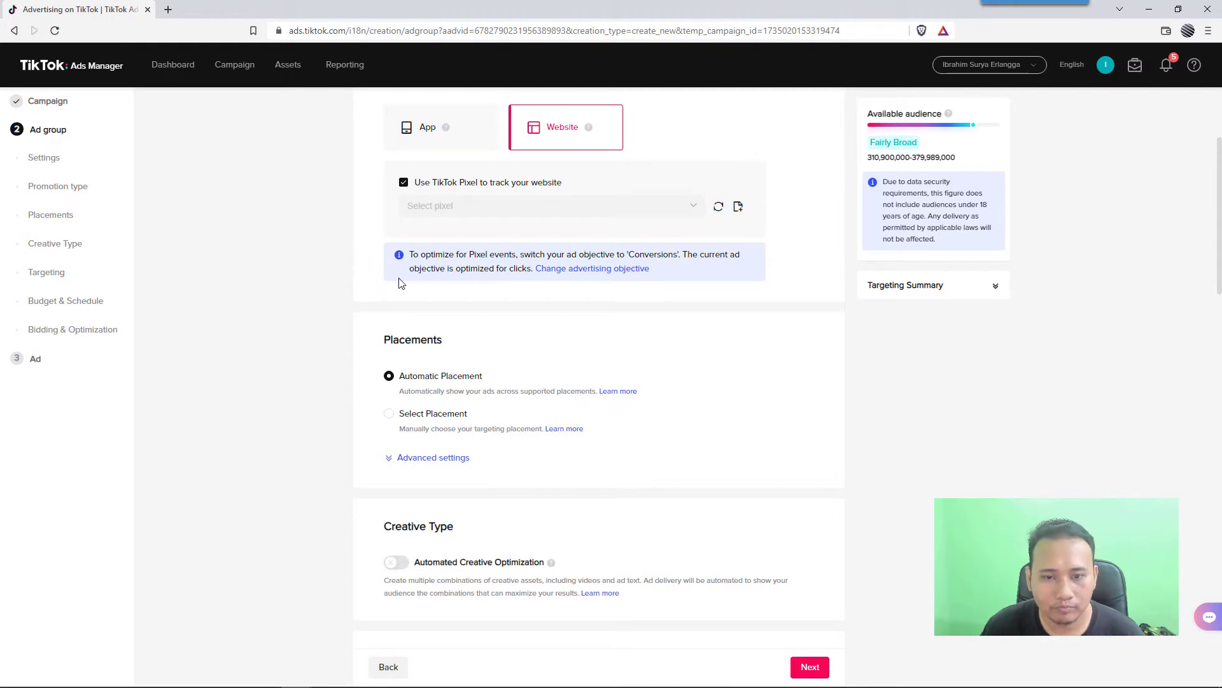
left_click(408, 184)
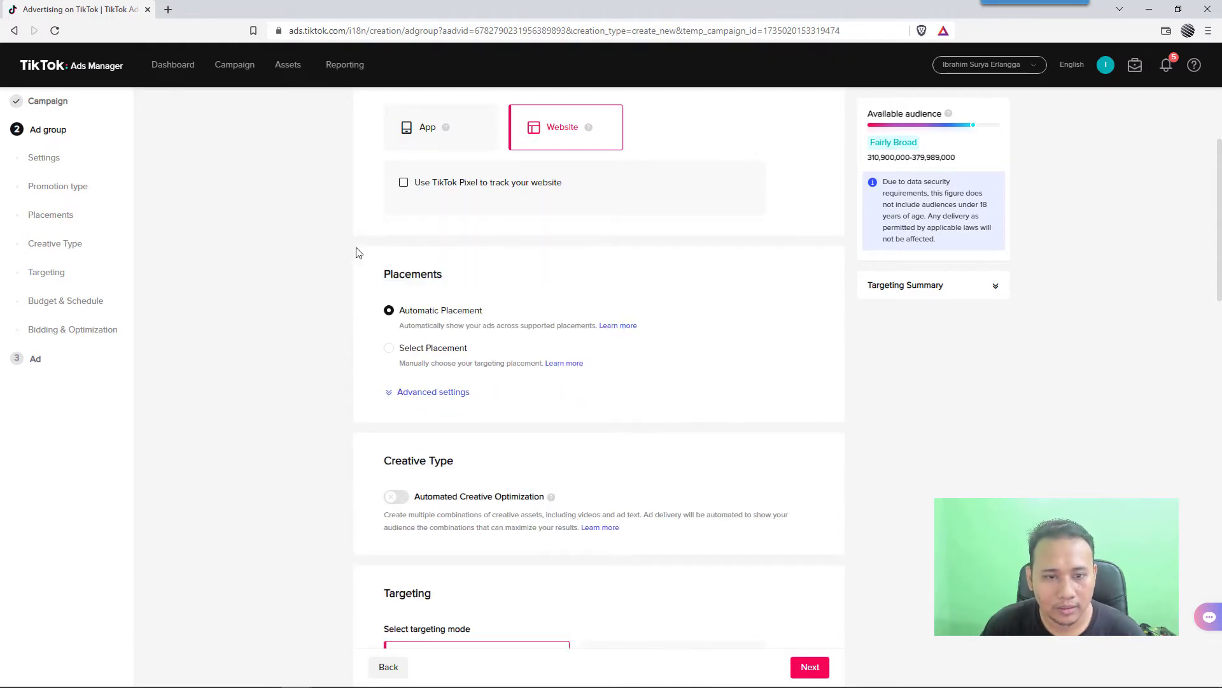
Expand the advanced placement settings and choose manual placement with only TikTok, excluding Pangle and News Feed App Series
scroll(382, 274, "down", 1)
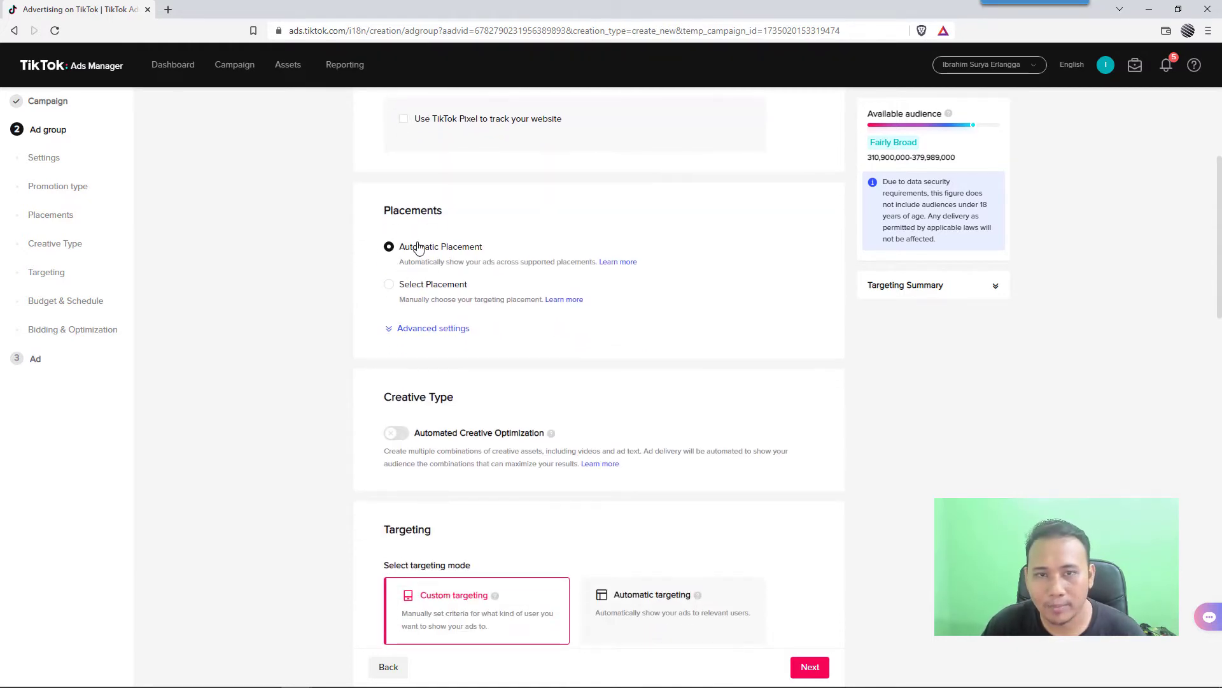
left_click(391, 331)
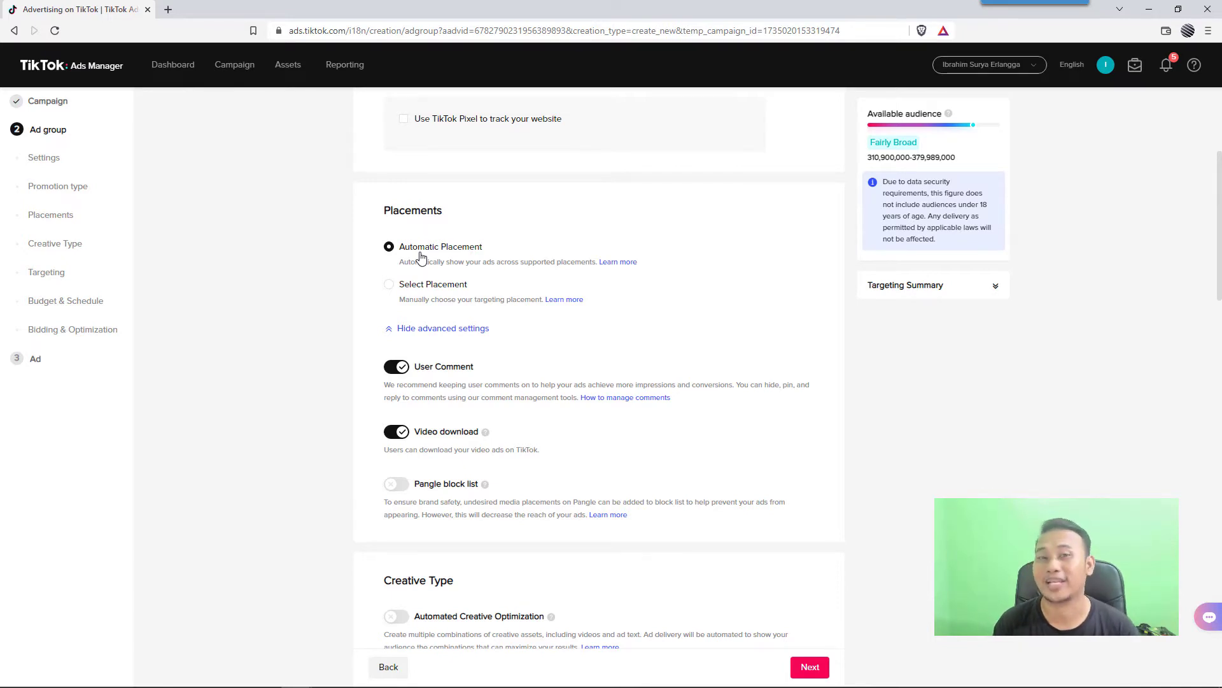
left_click(389, 284)
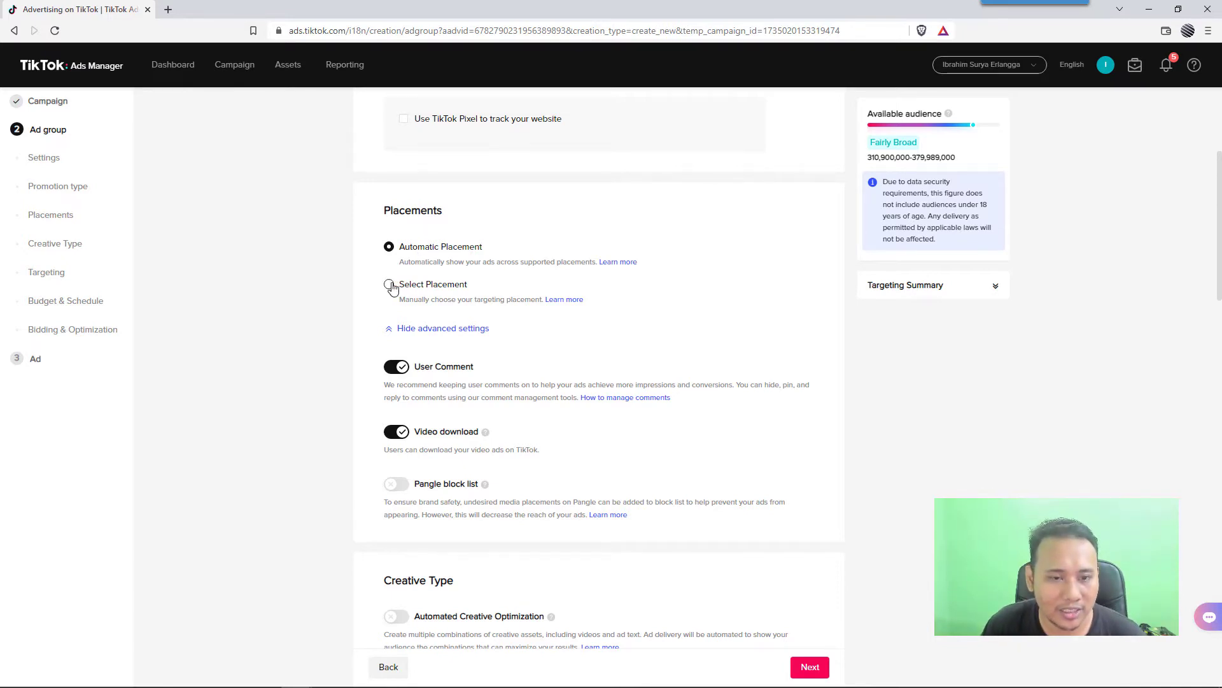
scroll(343, 334, "down", 1)
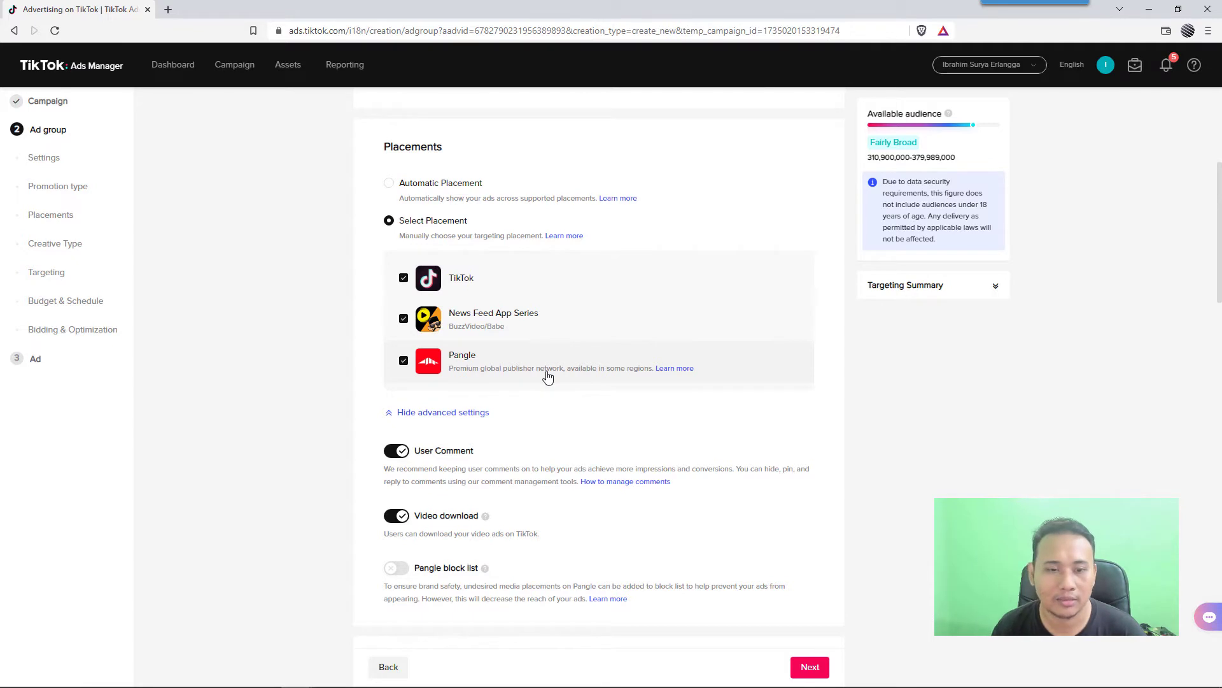
left_click(403, 361)
left_click(403, 318)
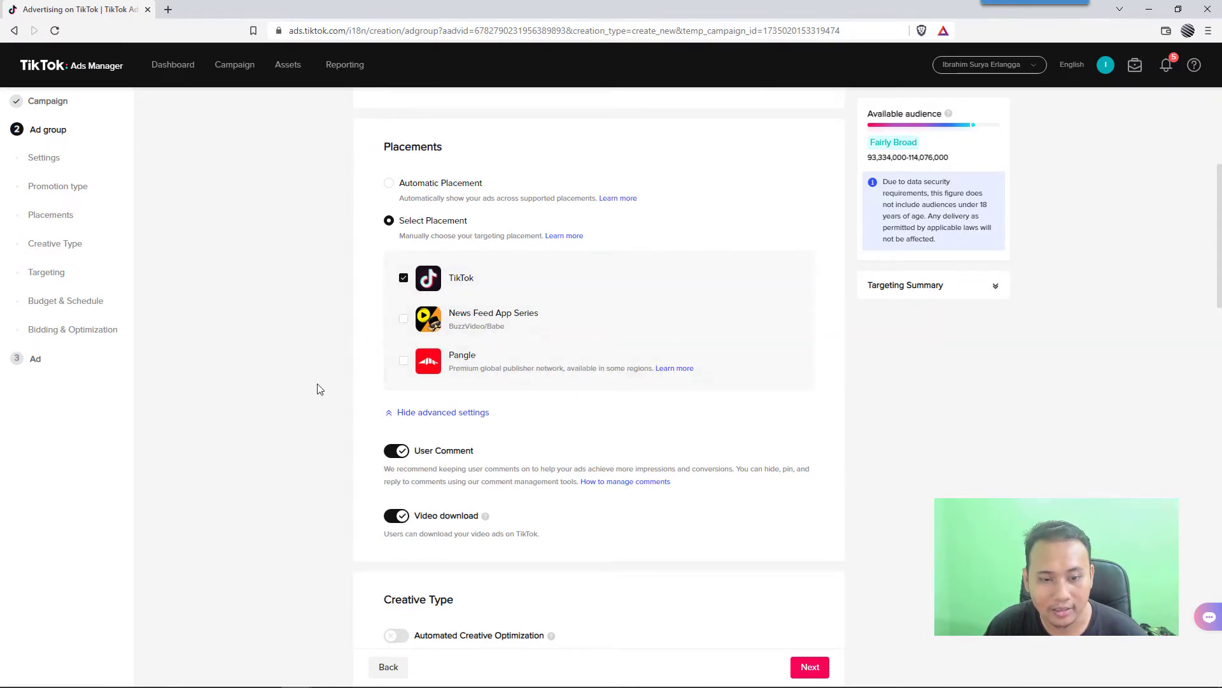
Try the automatic targeting mode for the ad group, and return to custom targeting
scroll(294, 403, "down", 3)
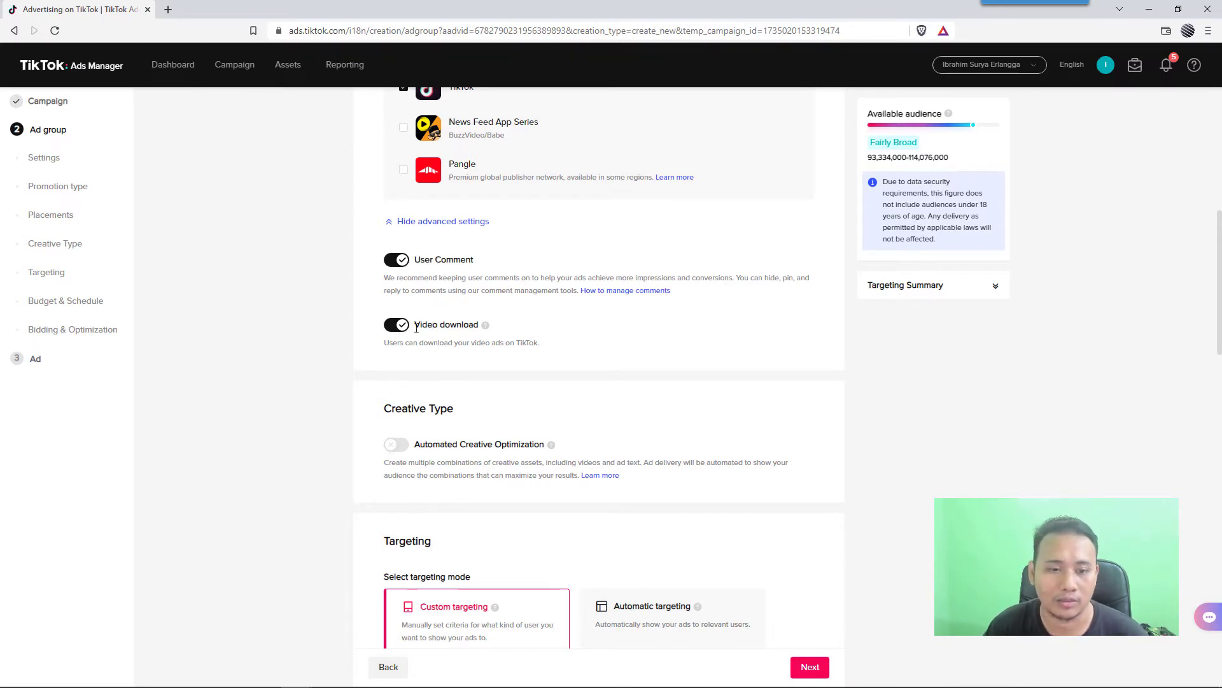
scroll(333, 330, "down", 4)
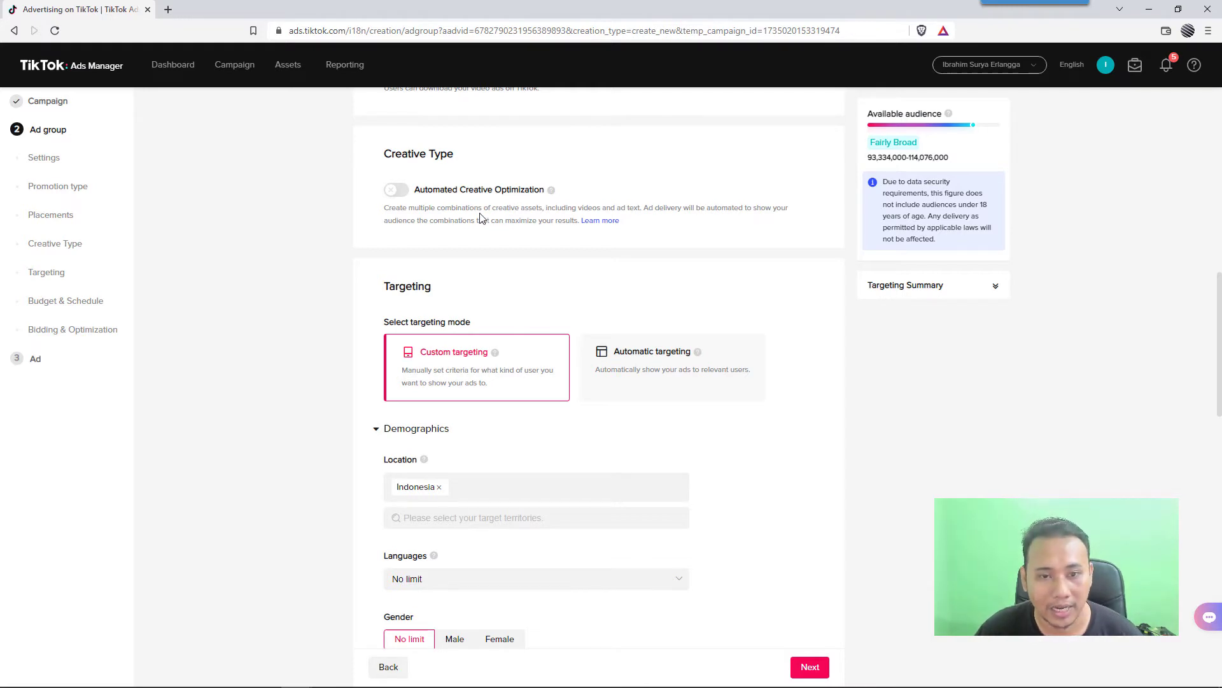
scroll(342, 288, "down", 2)
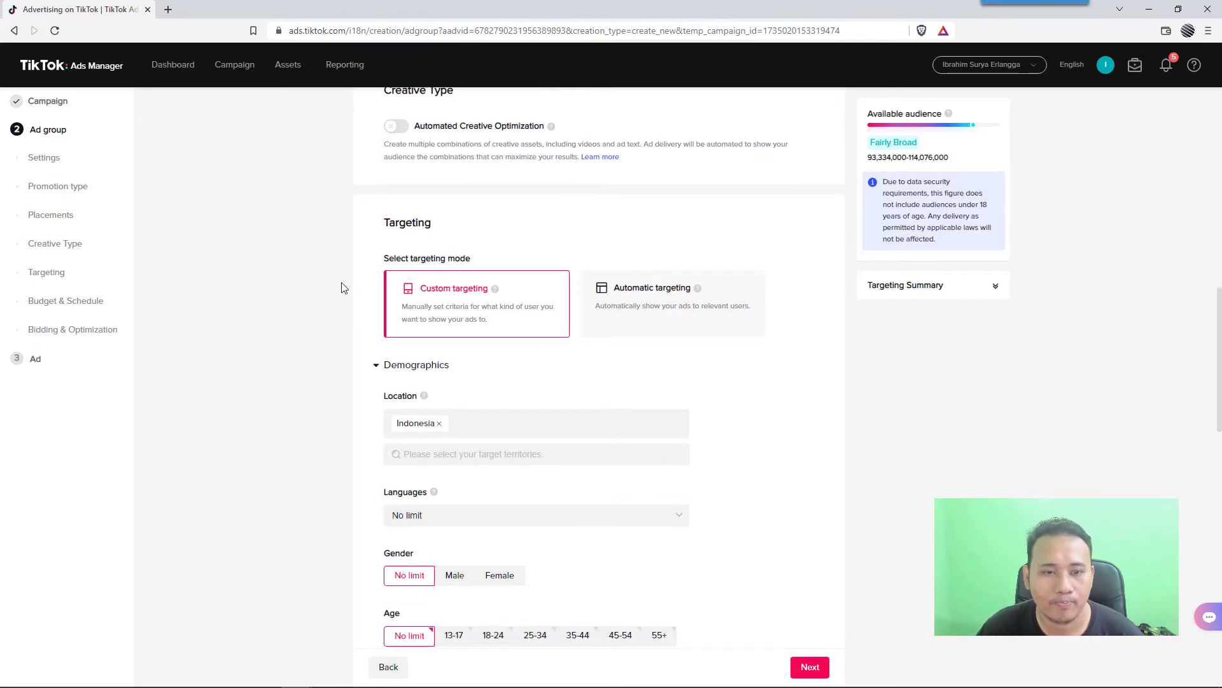
scroll(342, 288, "down", 1)
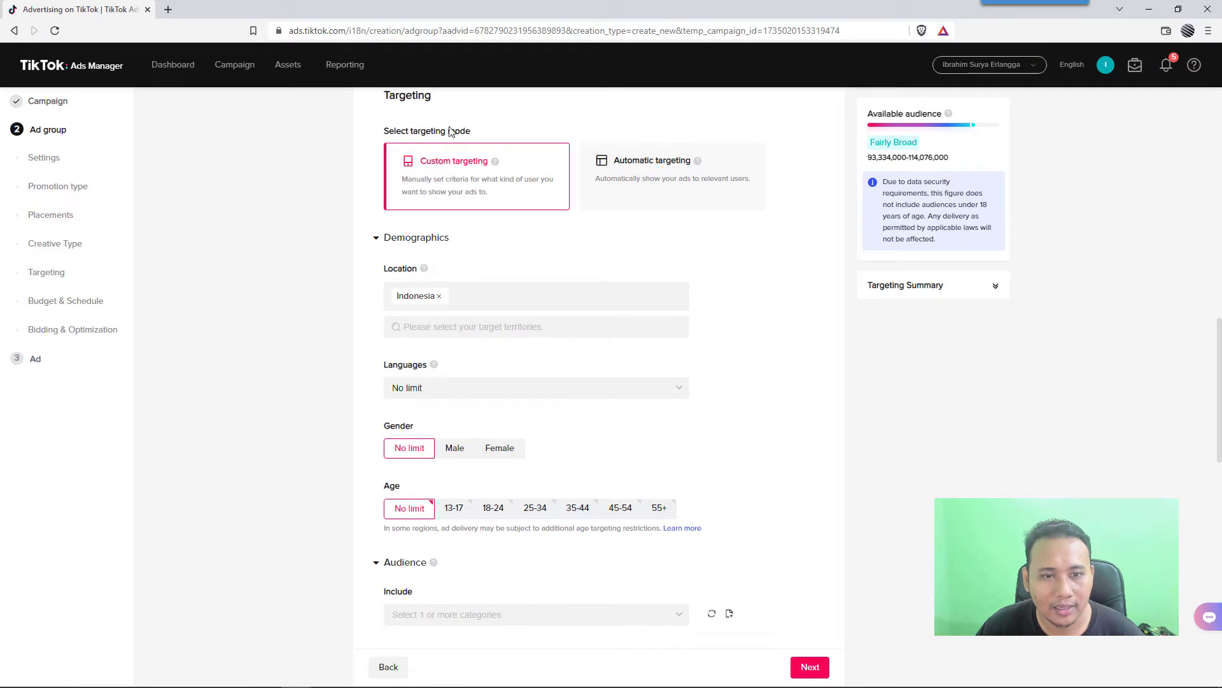
left_click(627, 179)
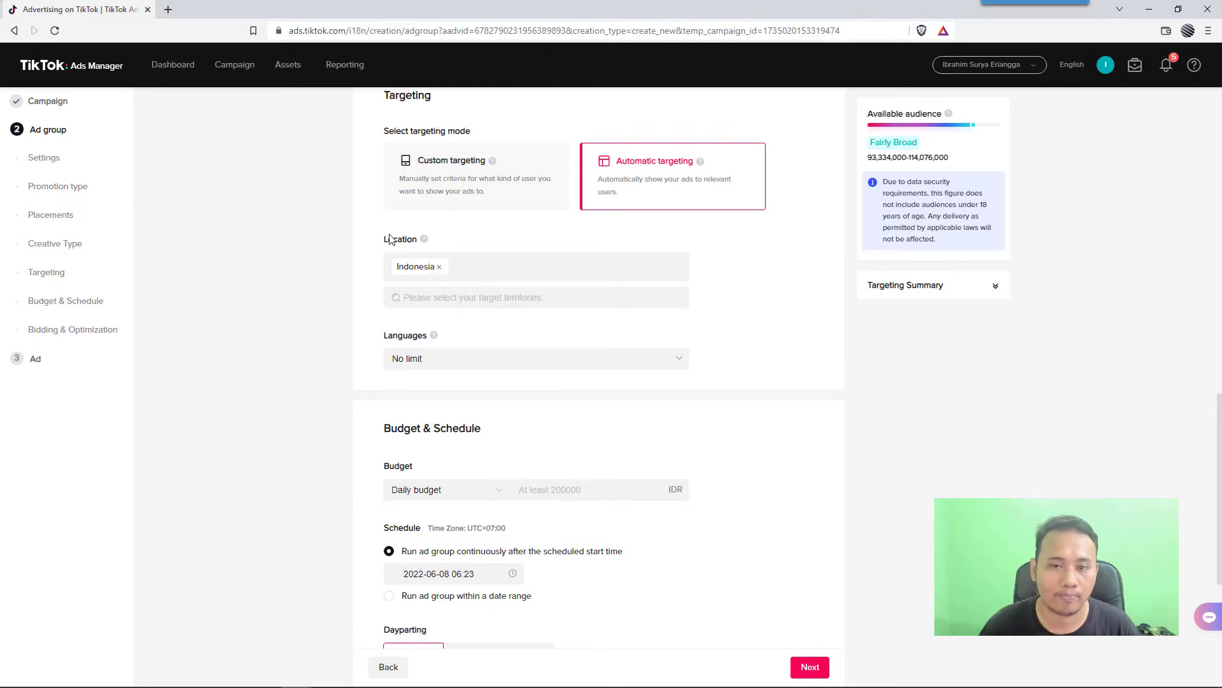
left_click(431, 187)
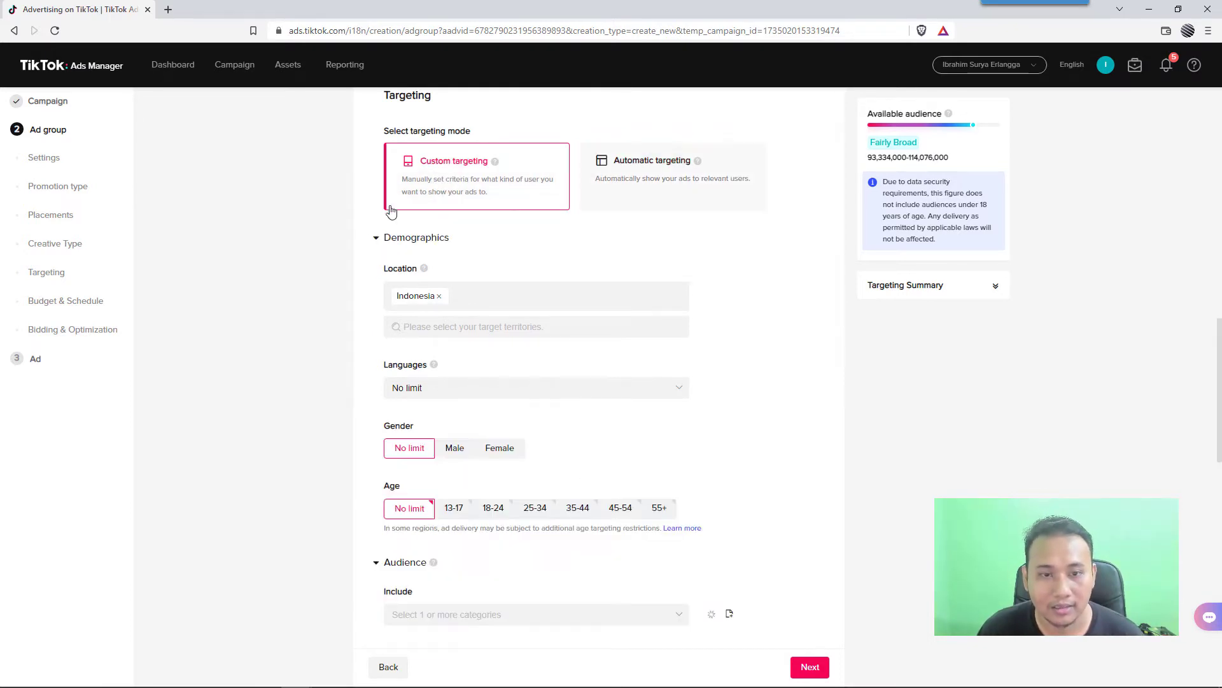
Review the custom targeting options for demographics, audience, and interests and behaviors
scroll(344, 259, "down", 1)
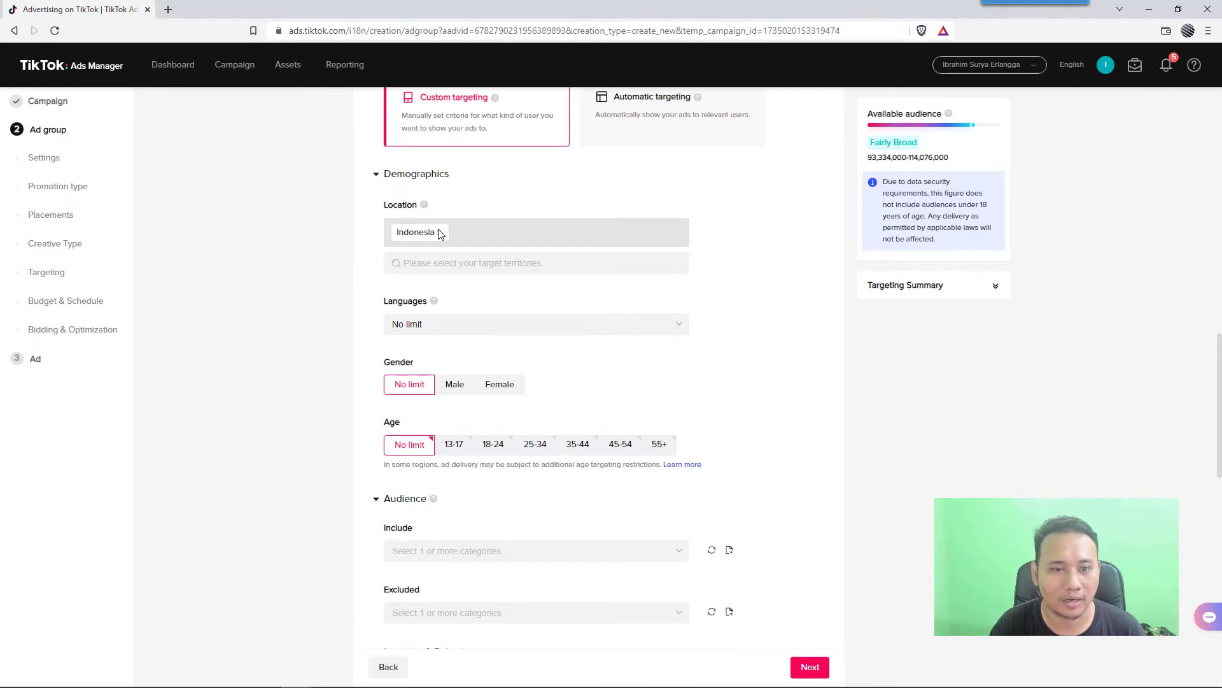
scroll(374, 280, "down", 1)
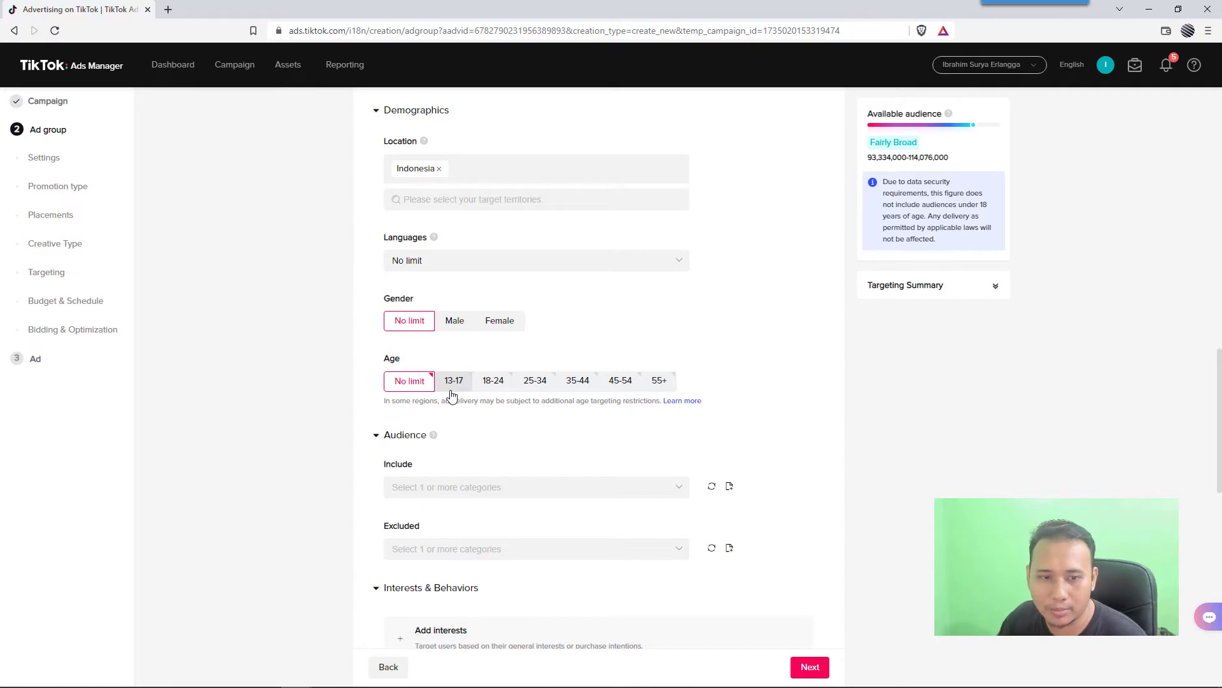
scroll(403, 374, "down", 3)
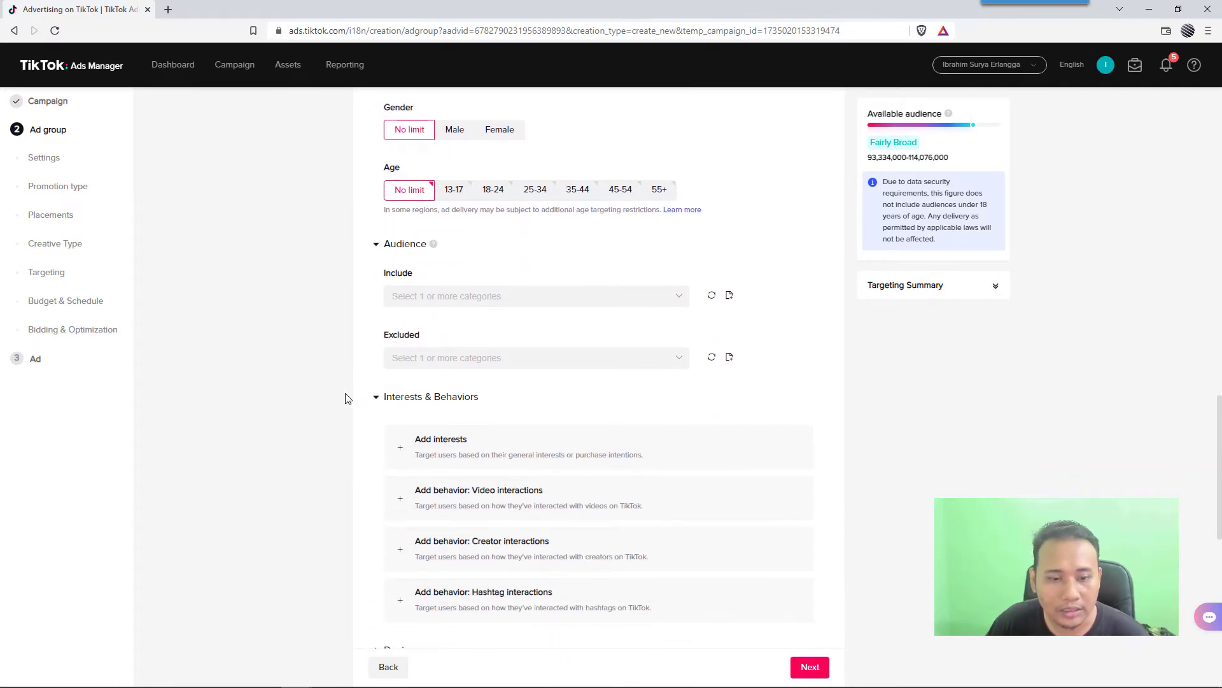
scroll(346, 399, "up", 4)
scroll(346, 399, "down", 1)
scroll(411, 261, "down", 2)
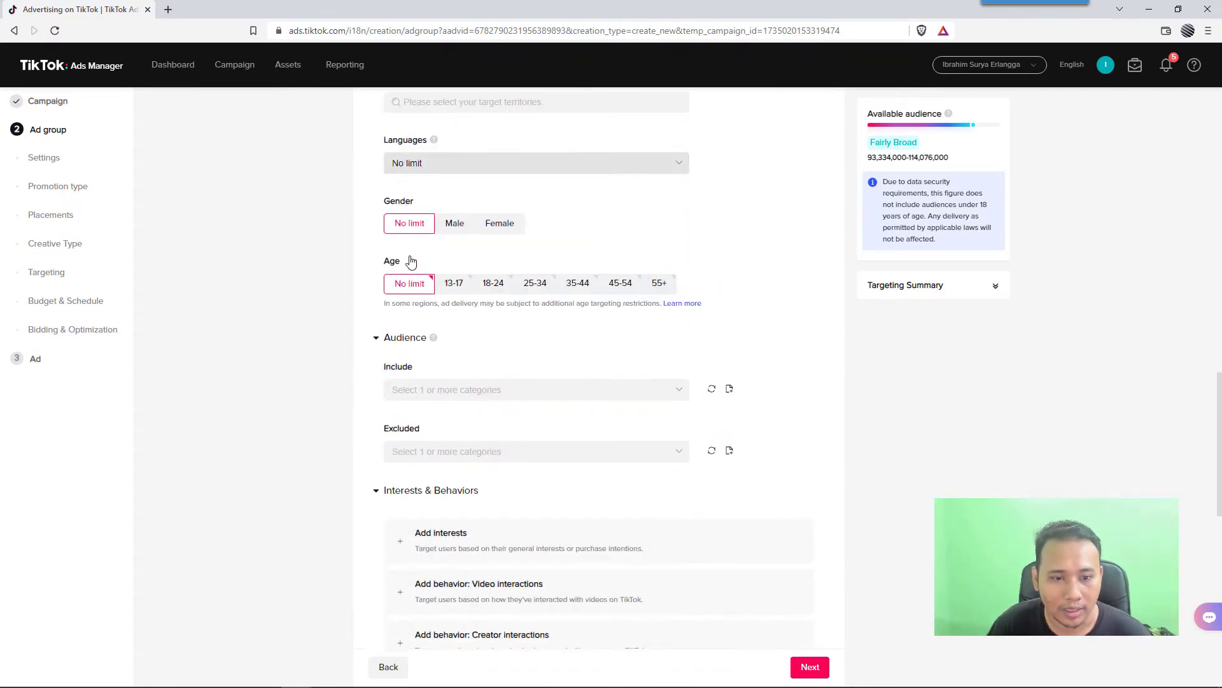
Examine the location, language, gender, age, audience and interest settings available under custom targeting
scroll(295, 349, "down", 2)
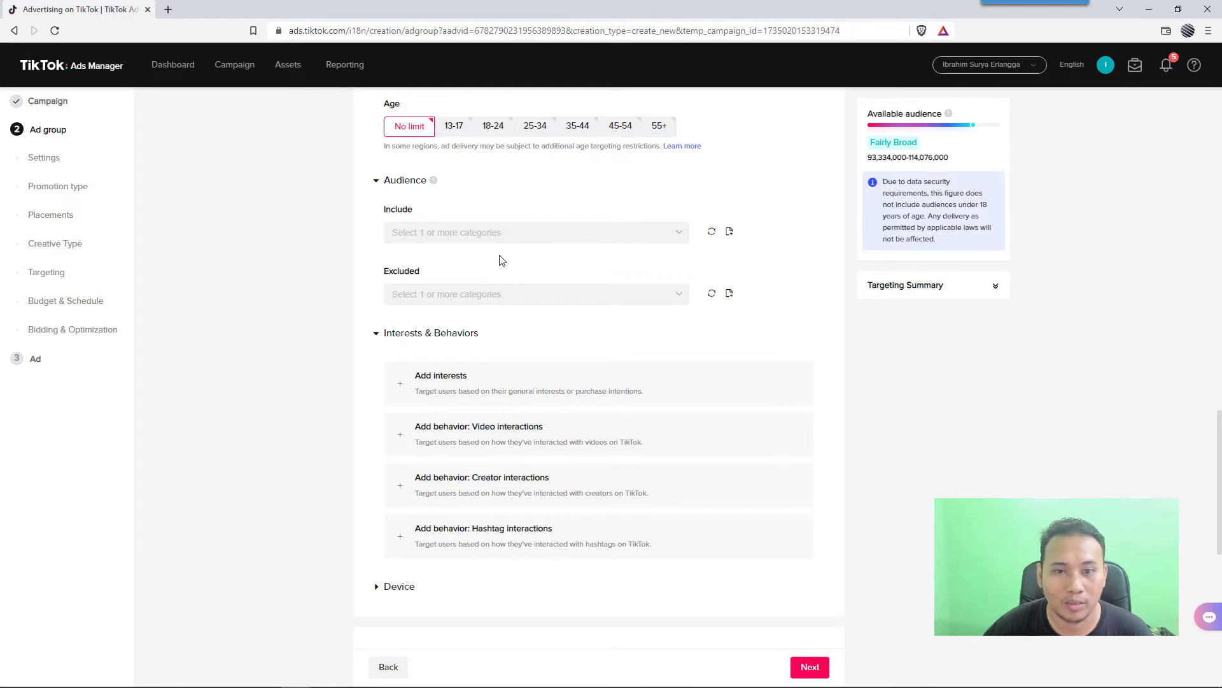
scroll(499, 260, "up", 6)
scroll(519, 229, "up", 1)
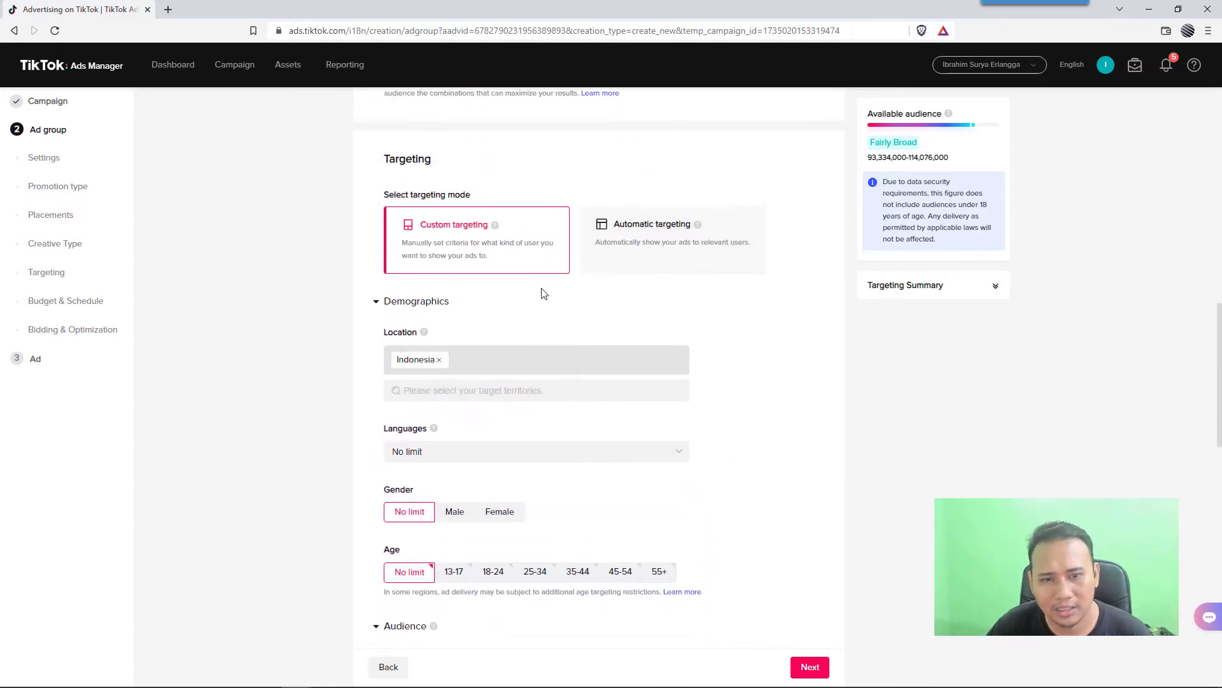
scroll(461, 354, "down", 4)
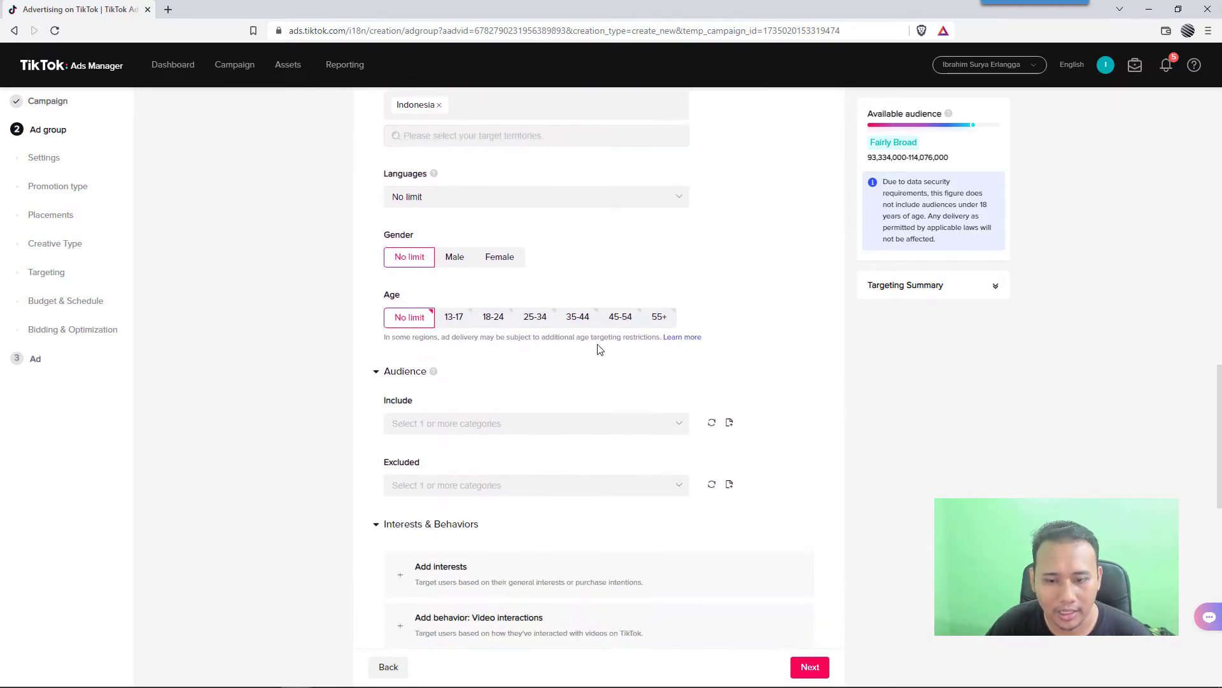
scroll(509, 337, "up", 1)
scroll(508, 336, "up", 1)
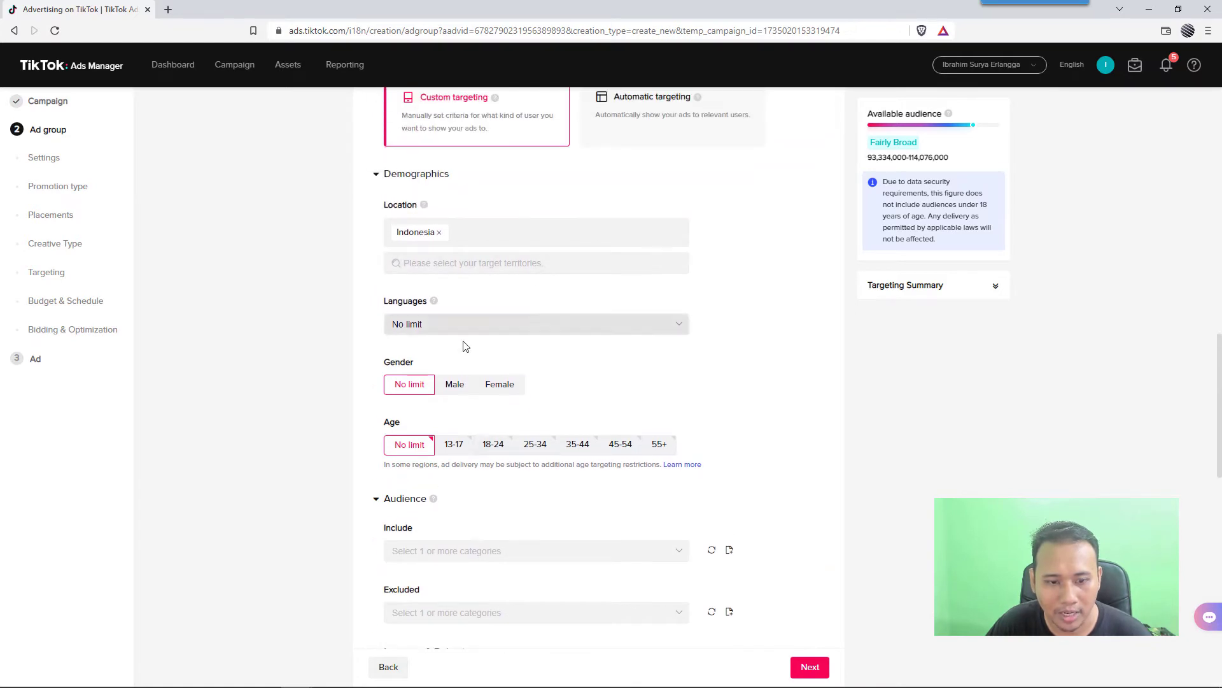
scroll(464, 344, "down", 2)
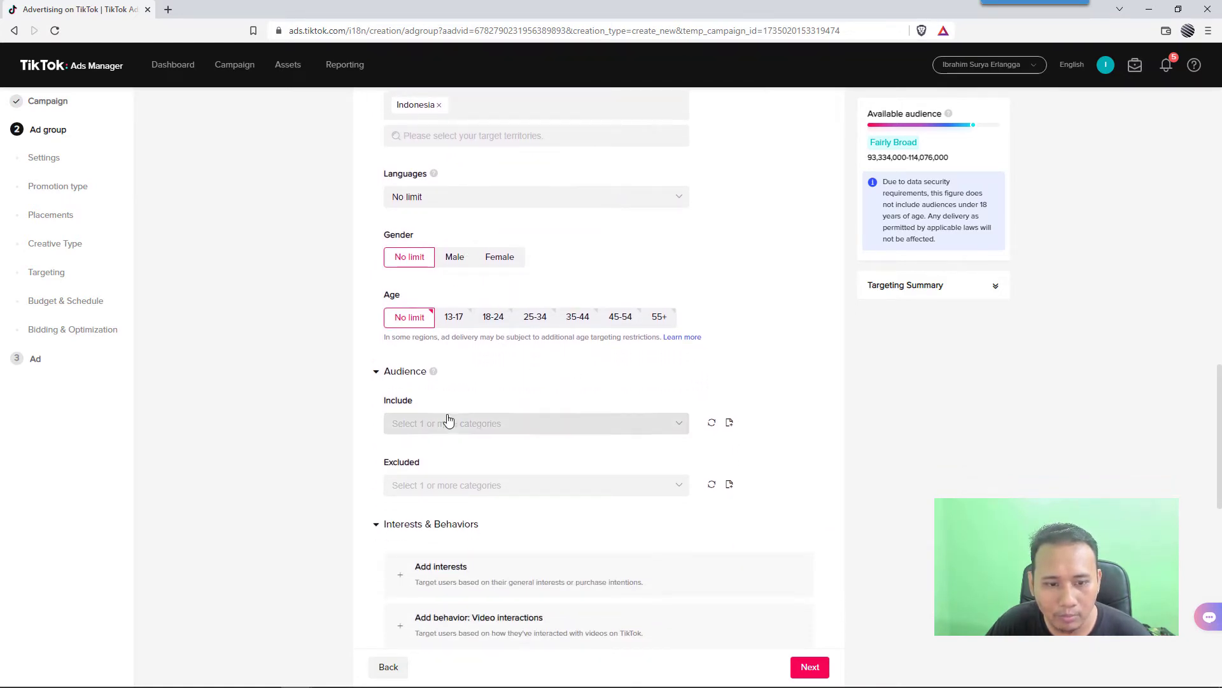
scroll(449, 410, "down", 2)
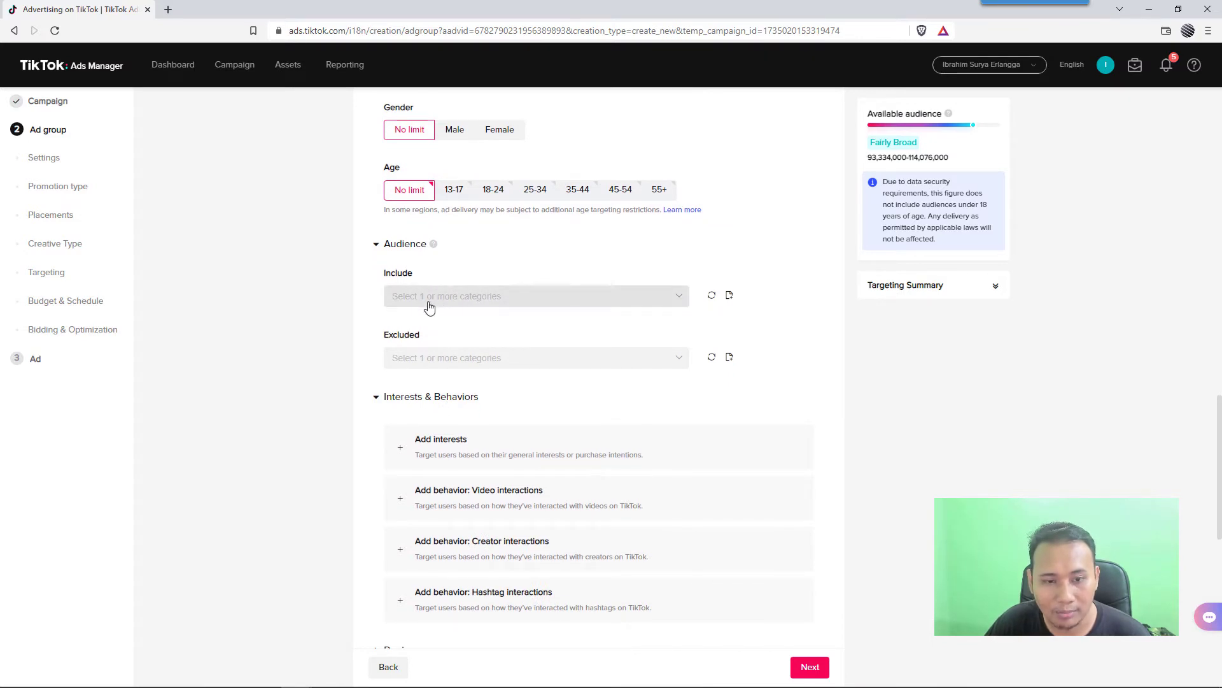
scroll(350, 410, "down", 4)
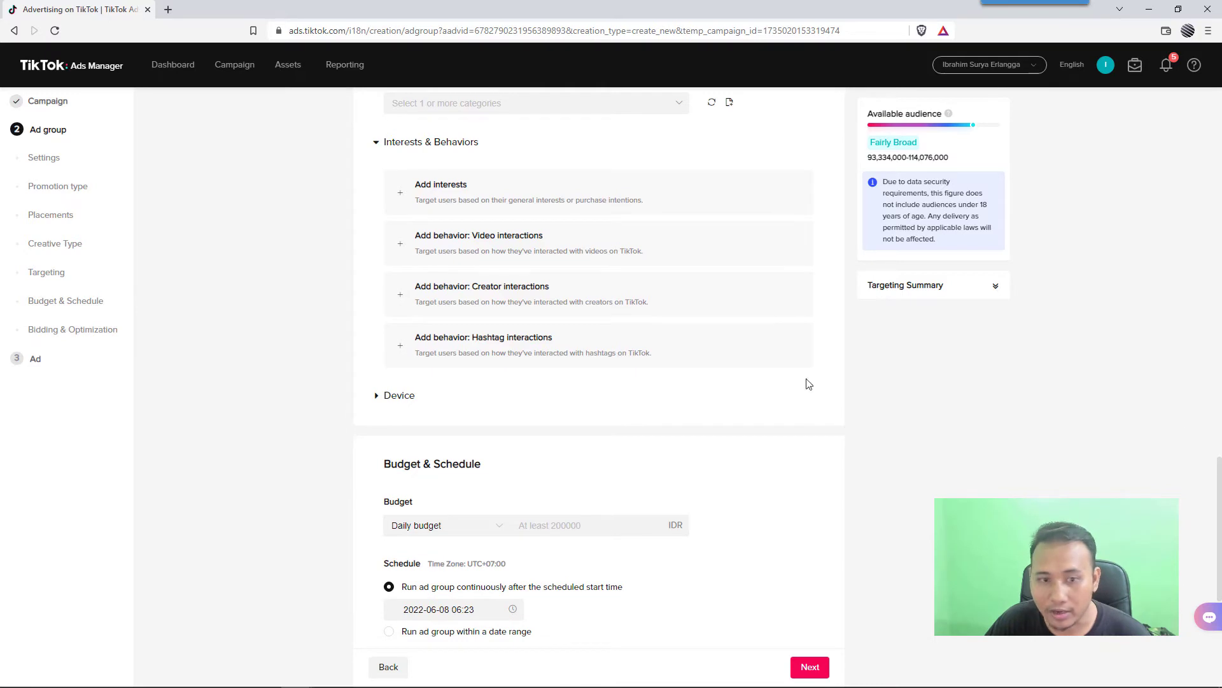
Add an interest targeting rule for people interested in Beauty & Personal Care
left_click(454, 191)
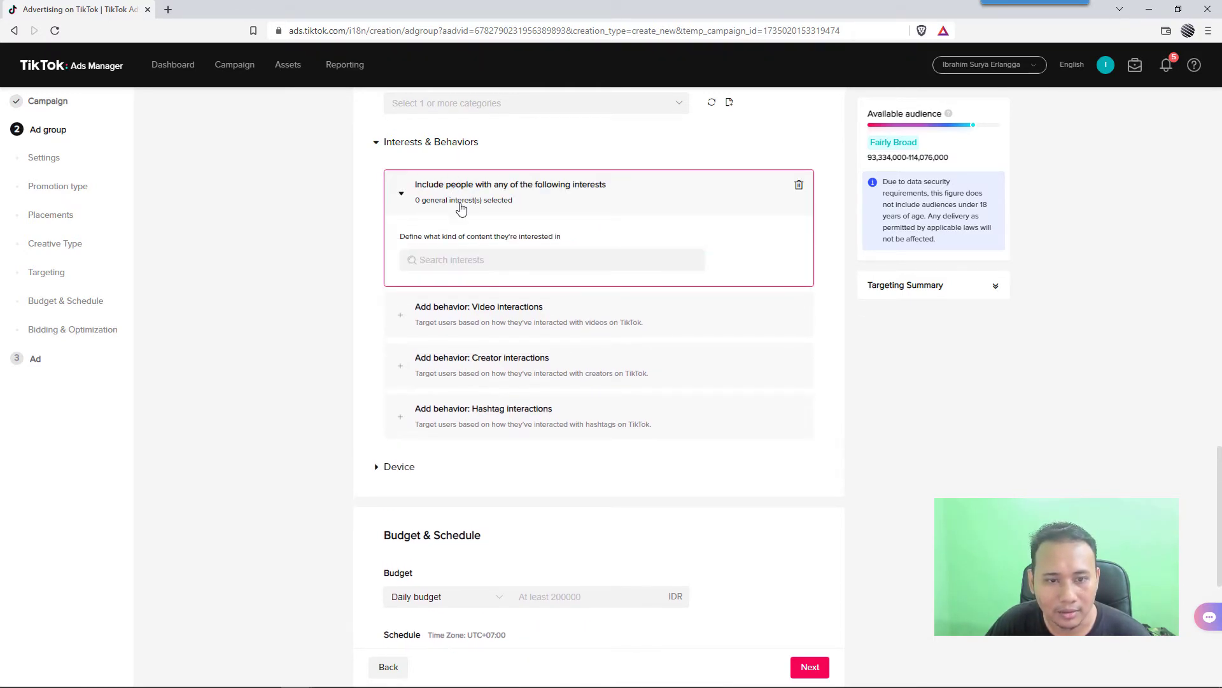
left_click(476, 265)
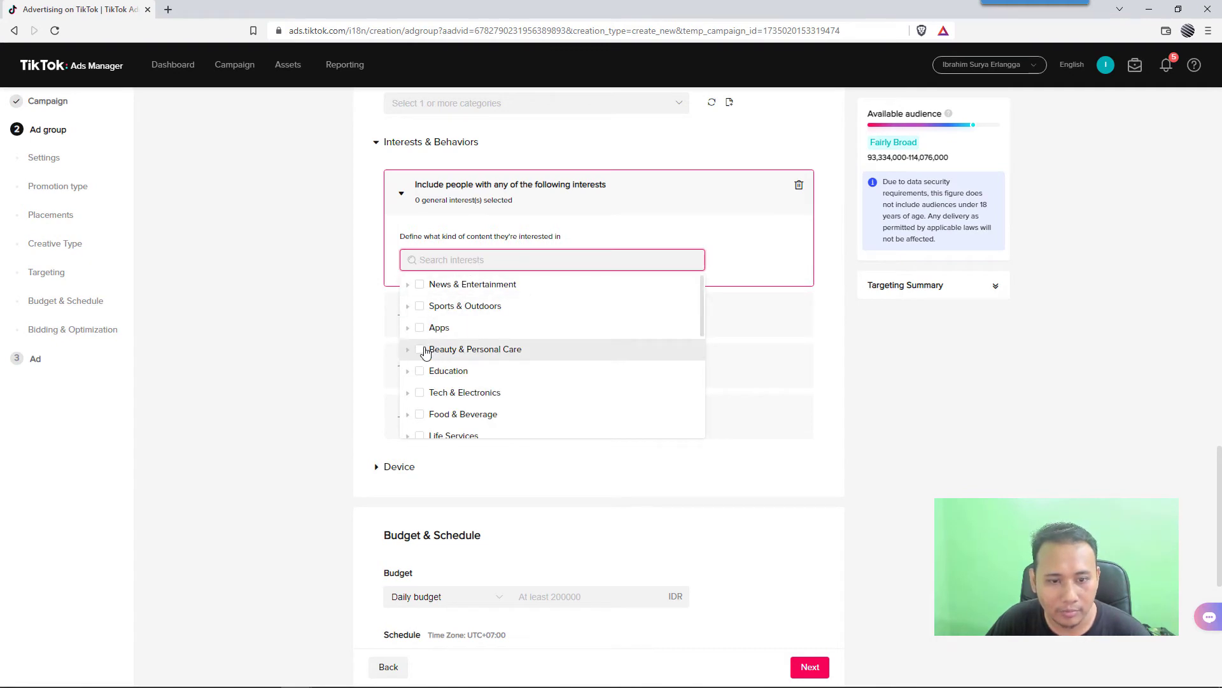
left_click(420, 349)
left_click(294, 377)
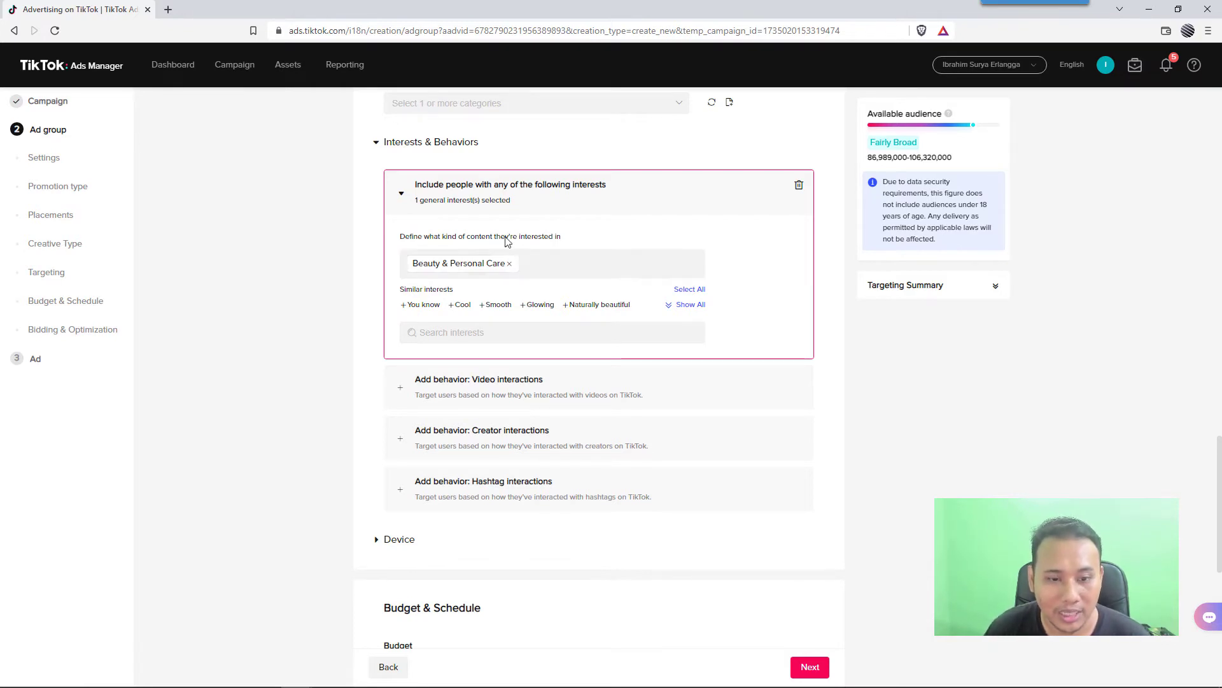
Try the video, creator and hashtag interaction behaviors, removing each one along with the Beauty & Personal Care interest rule
scroll(503, 275, "down", 2)
left_click(503, 275)
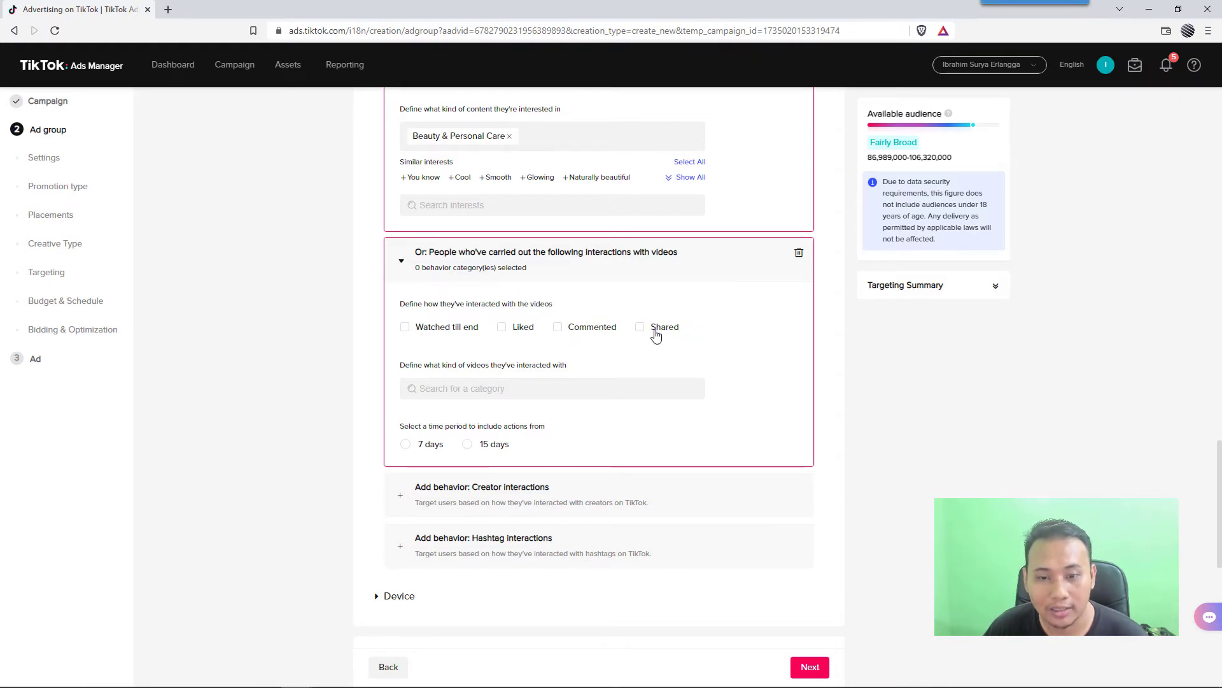
scroll(363, 393, "down", 1)
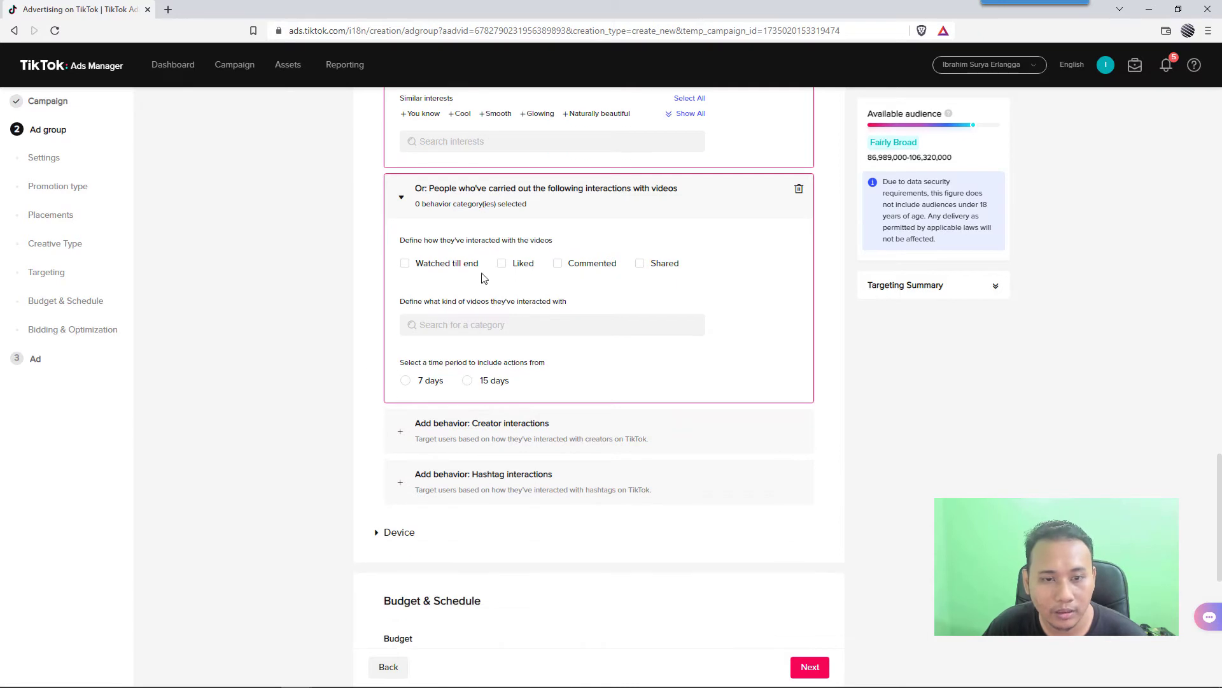
left_click(799, 188)
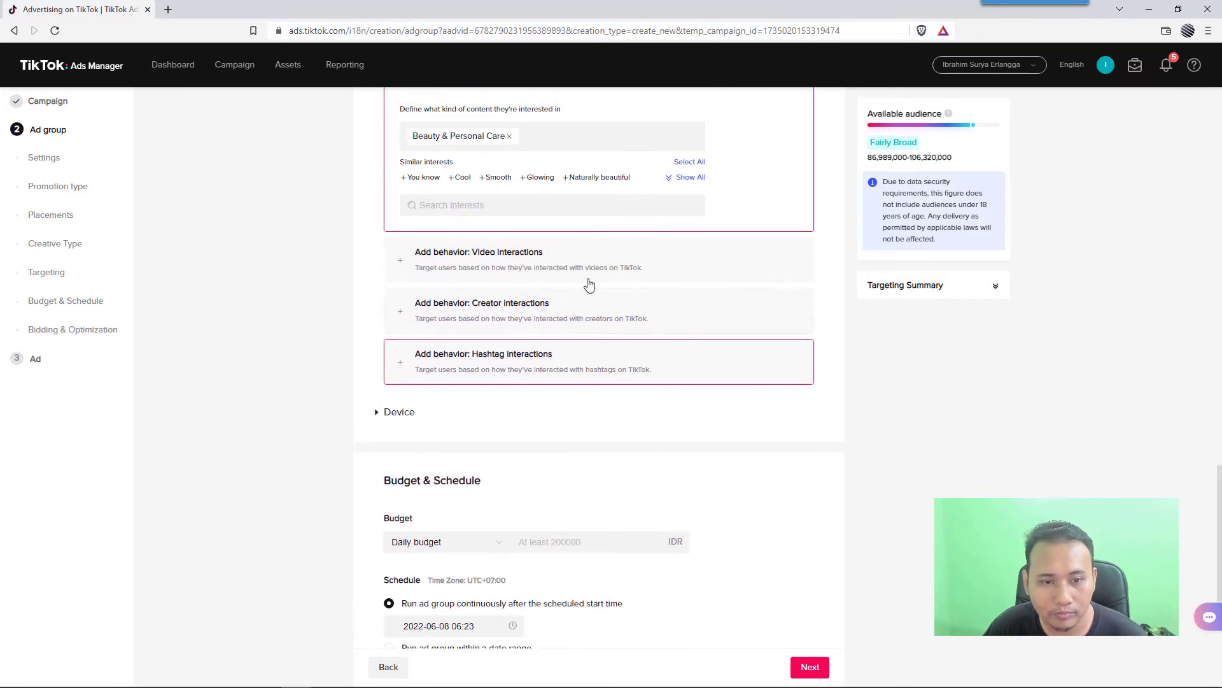
left_click(545, 318)
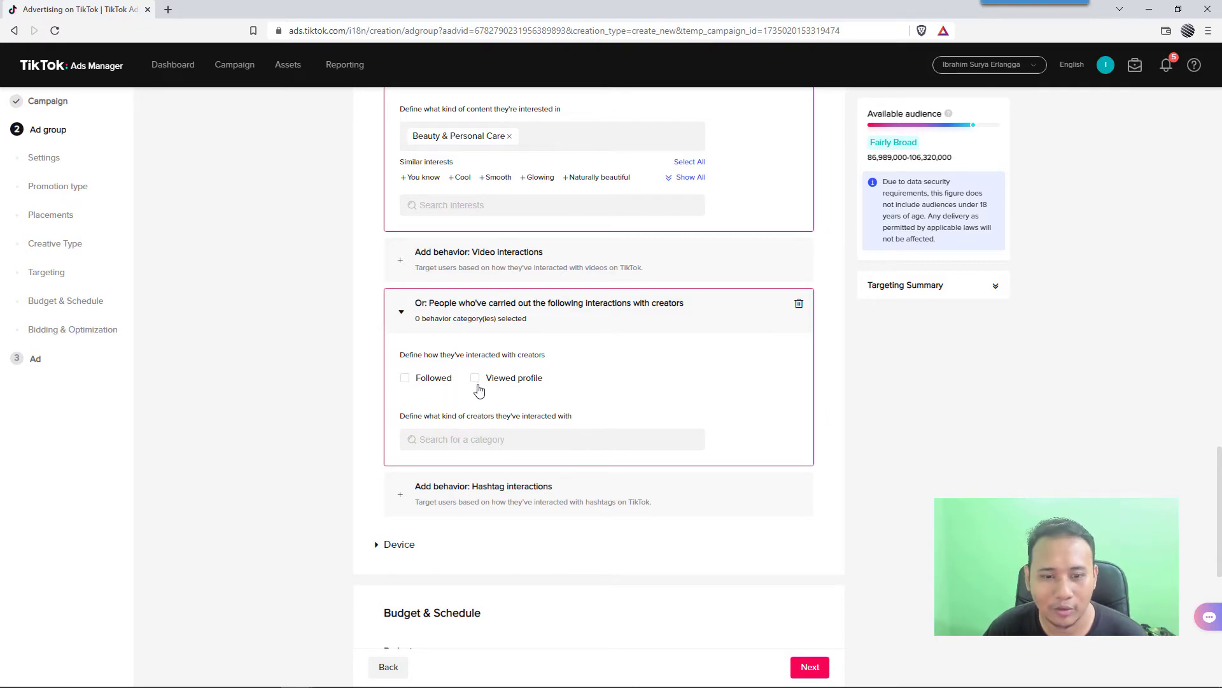
left_click(799, 305)
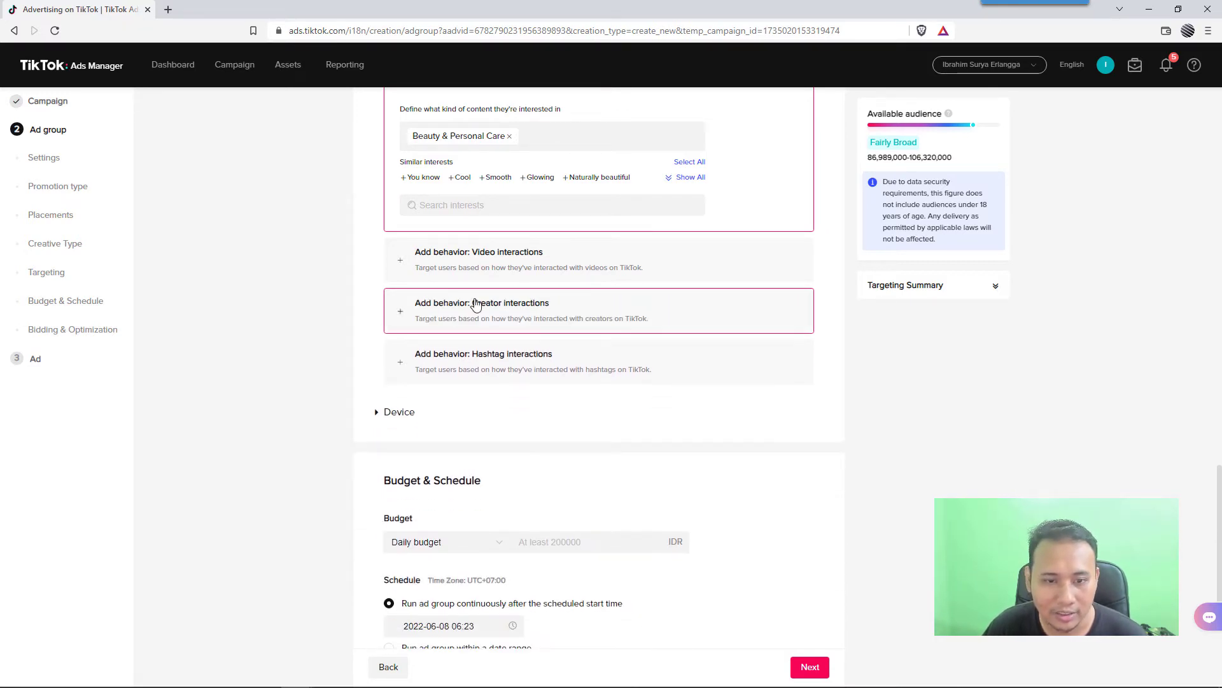
left_click(515, 371)
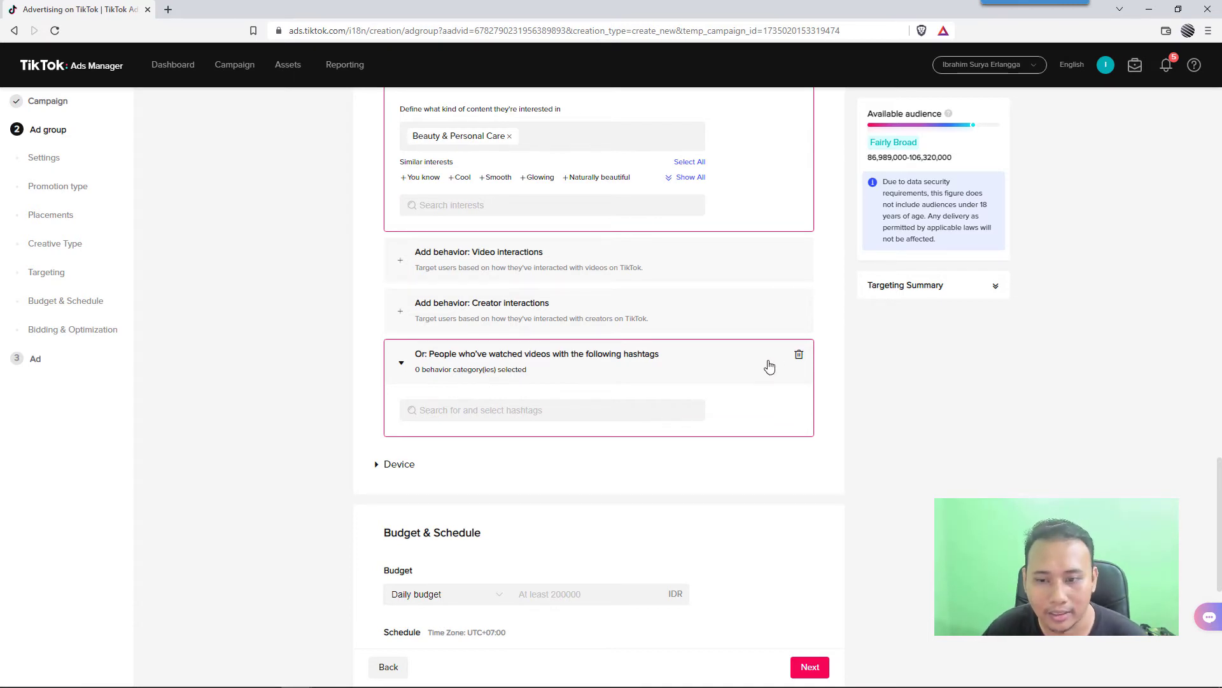
left_click(799, 354)
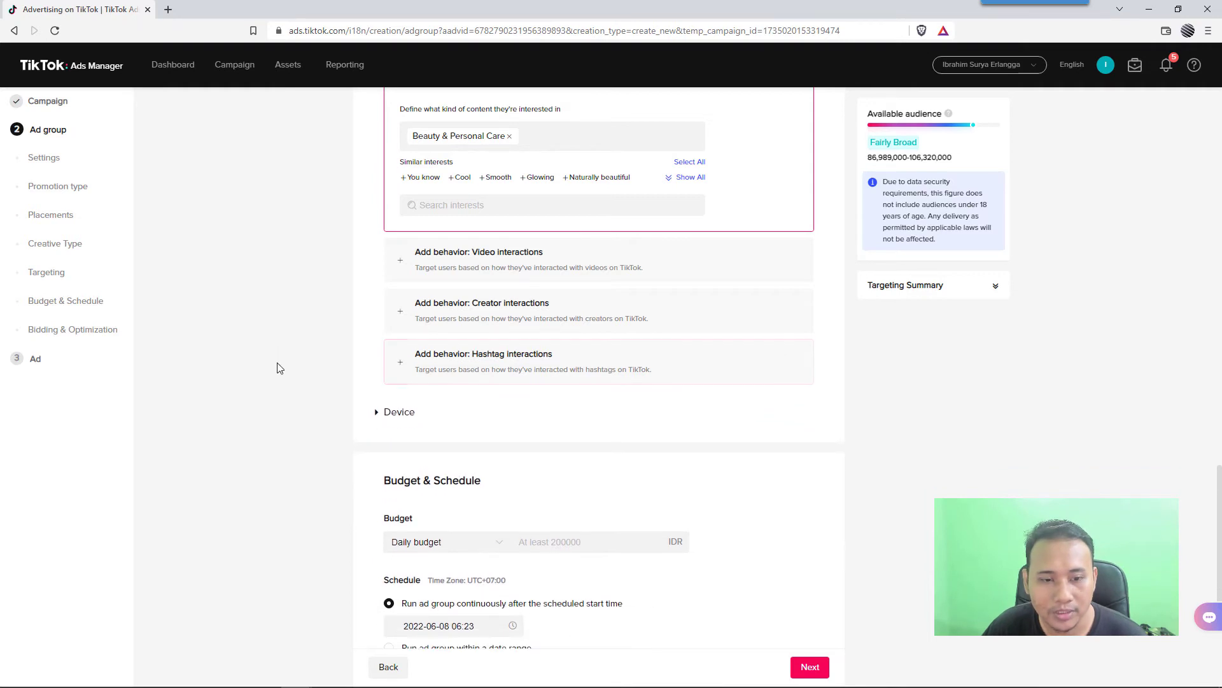
scroll(542, 204, "up", 1)
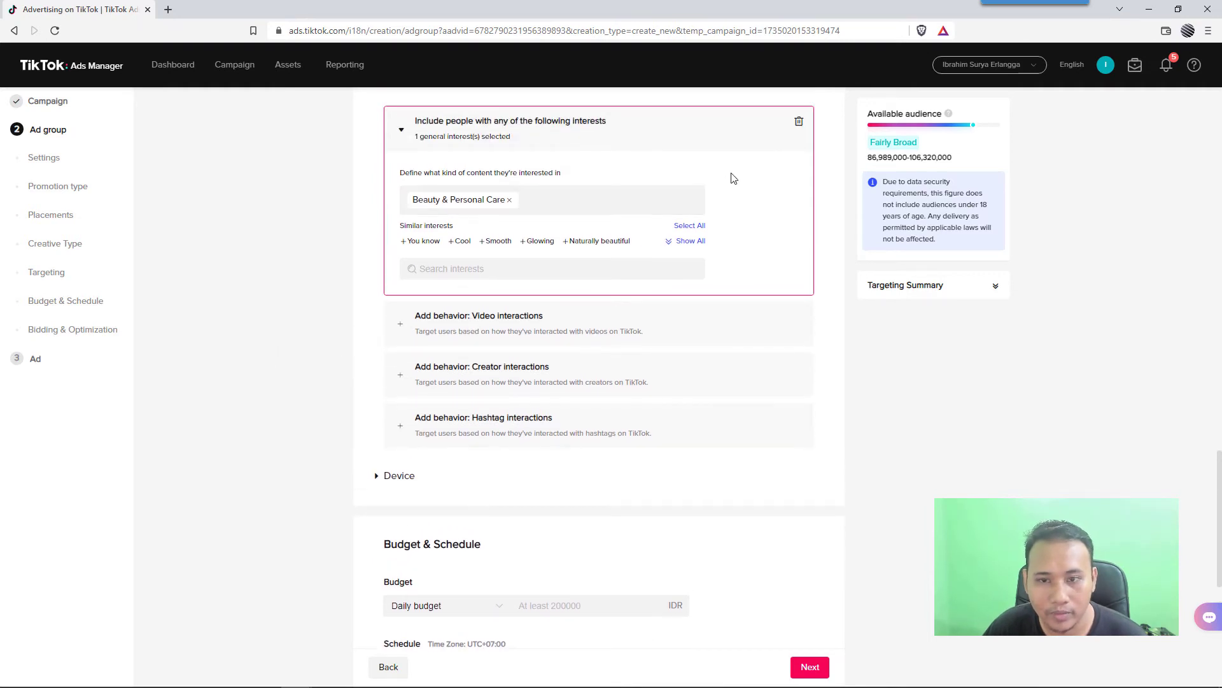
left_click(798, 121)
Restrict the ad group's demographics to female users in the 25-34 and 35-44 age ranges
scroll(347, 286, "up", 8)
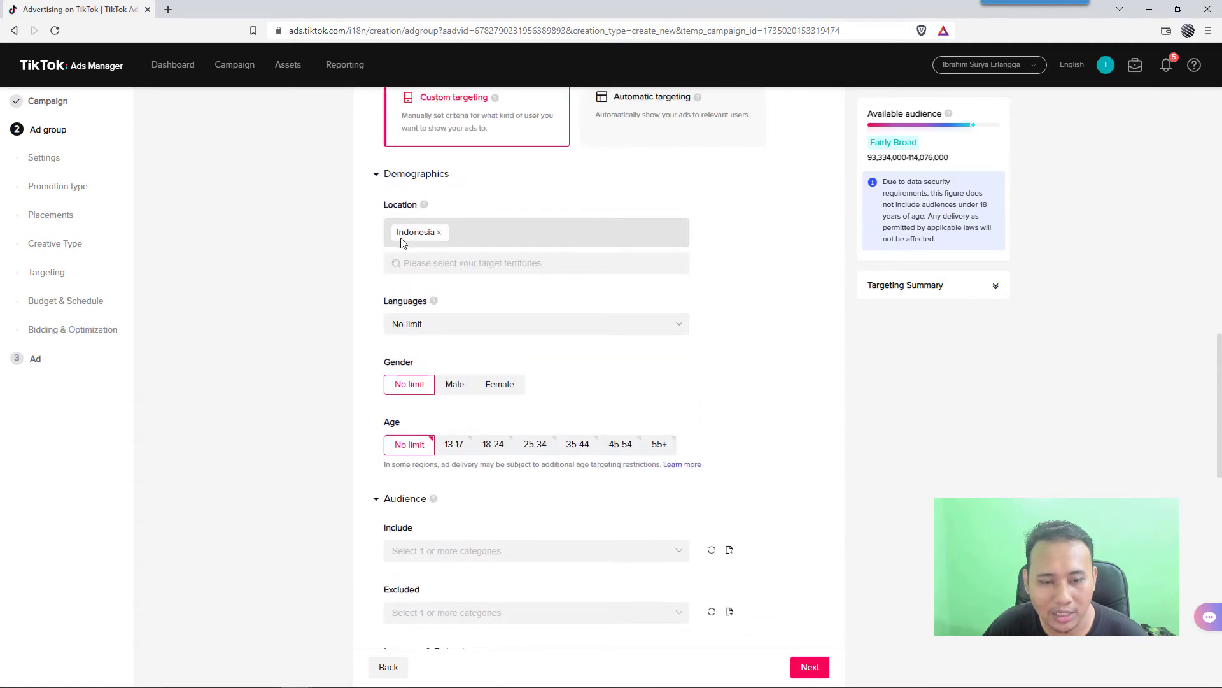
scroll(366, 277, "down", 1)
left_click(511, 332)
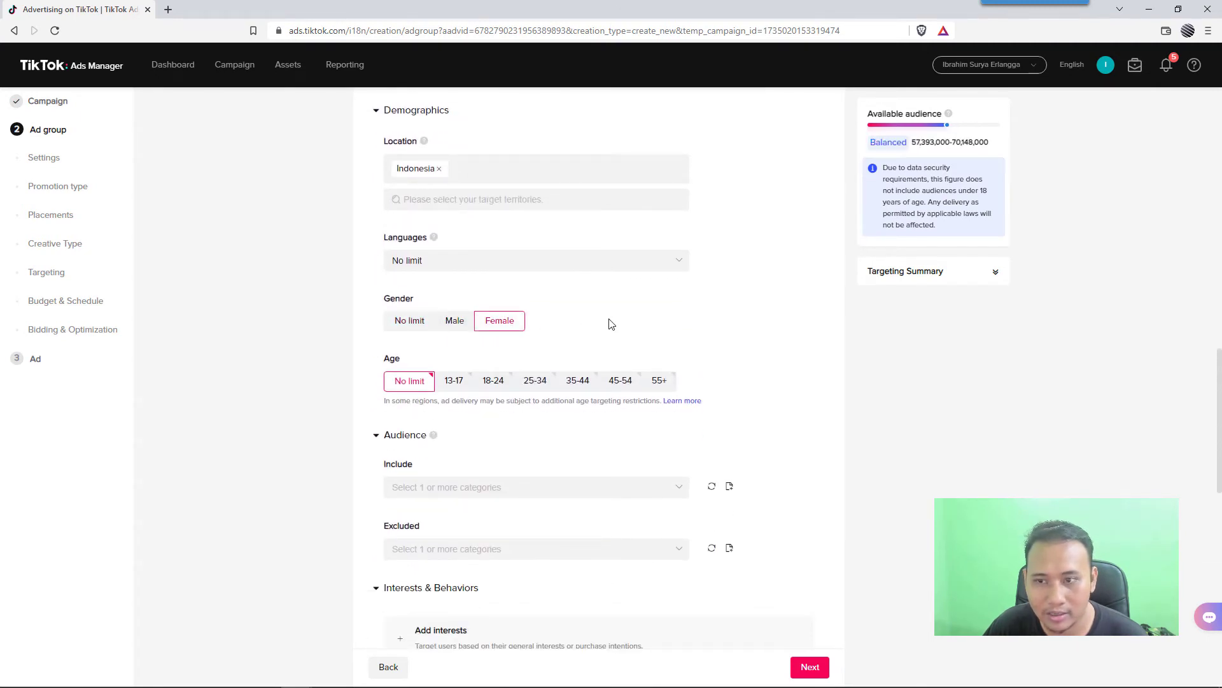
left_click(534, 384)
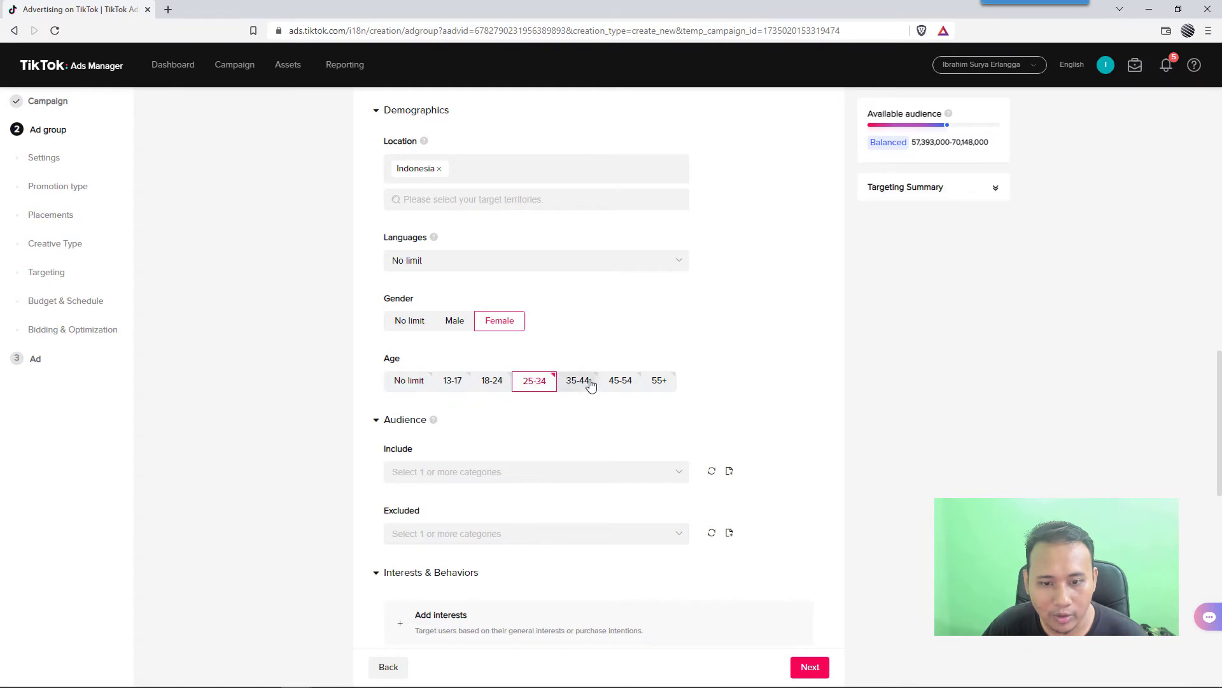
left_click(579, 382)
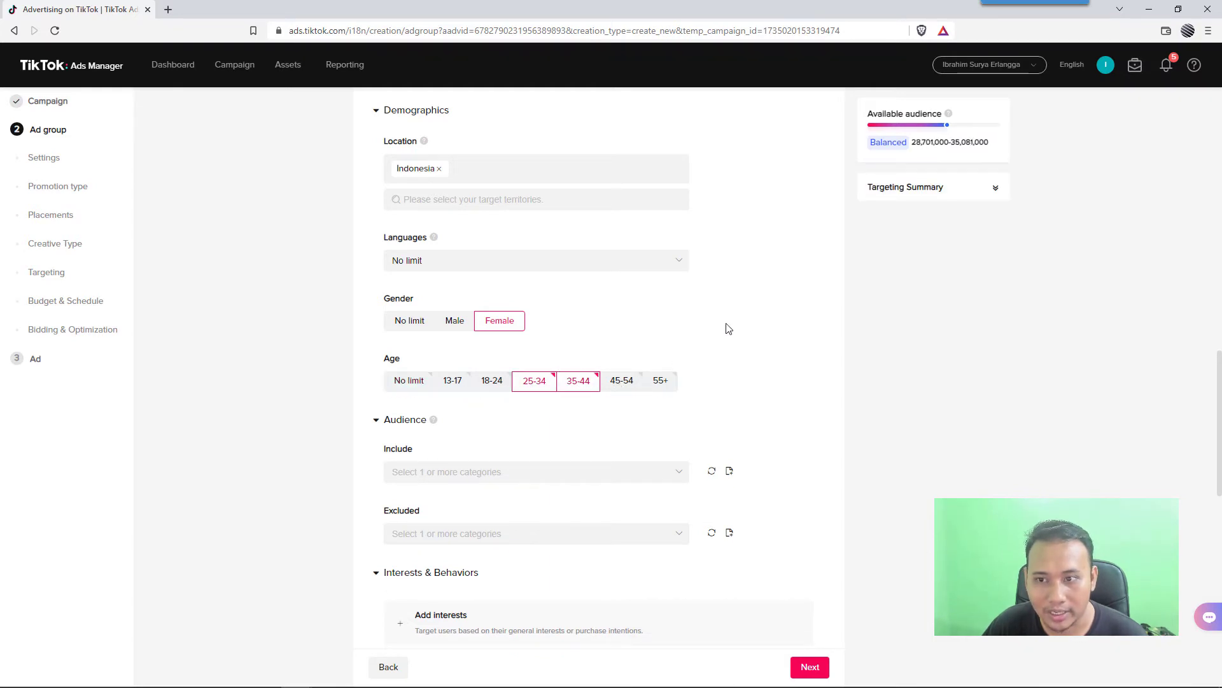
Expand the device targeting section to examine its operating system, connection, carrier and price options, and collapse it again
scroll(336, 303, "down", 4)
scroll(335, 306, "down", 4)
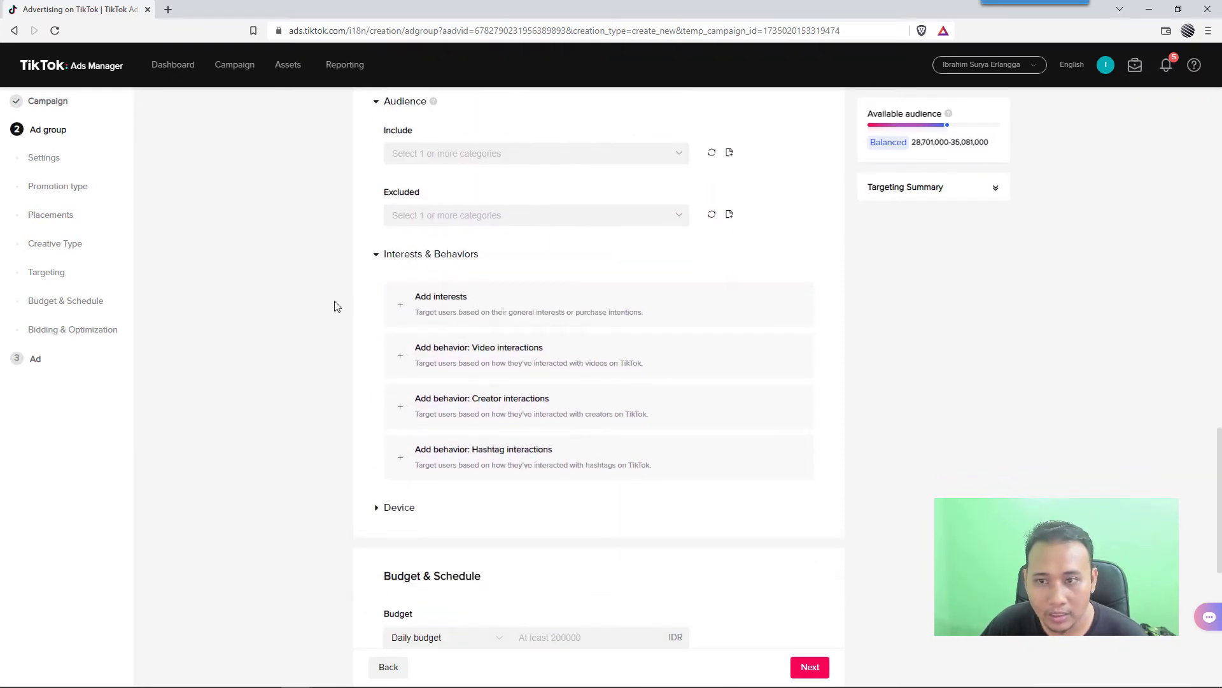
left_click(376, 317)
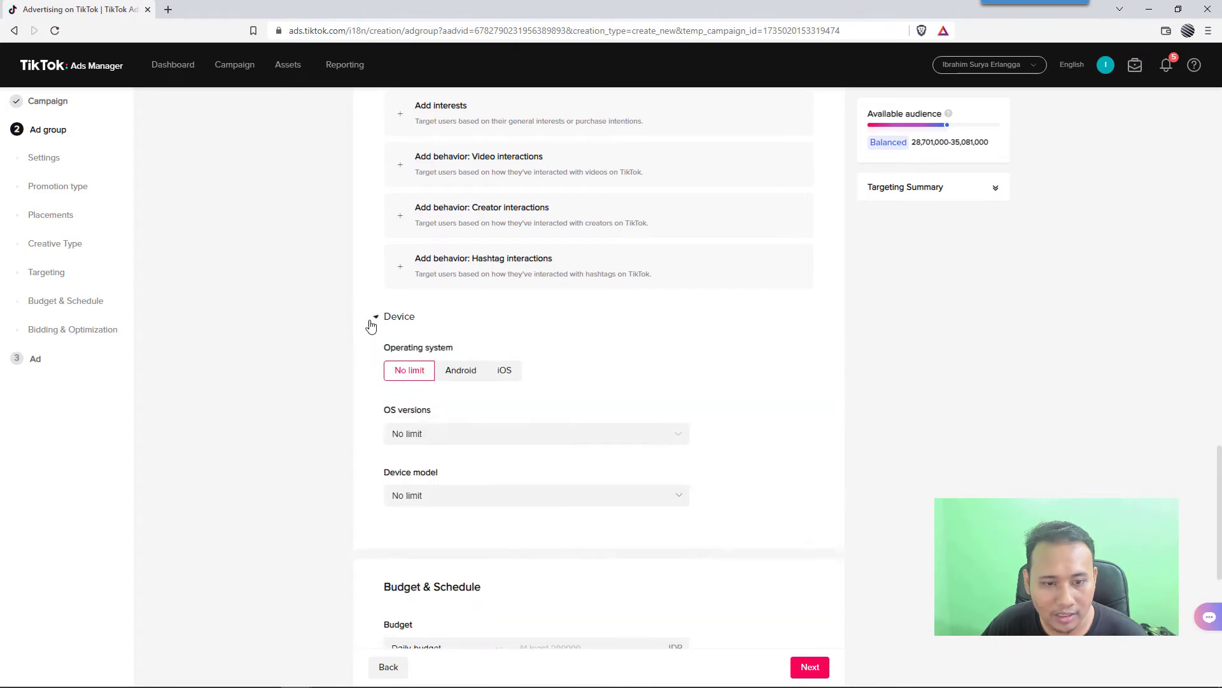
scroll(354, 327, "down", 3)
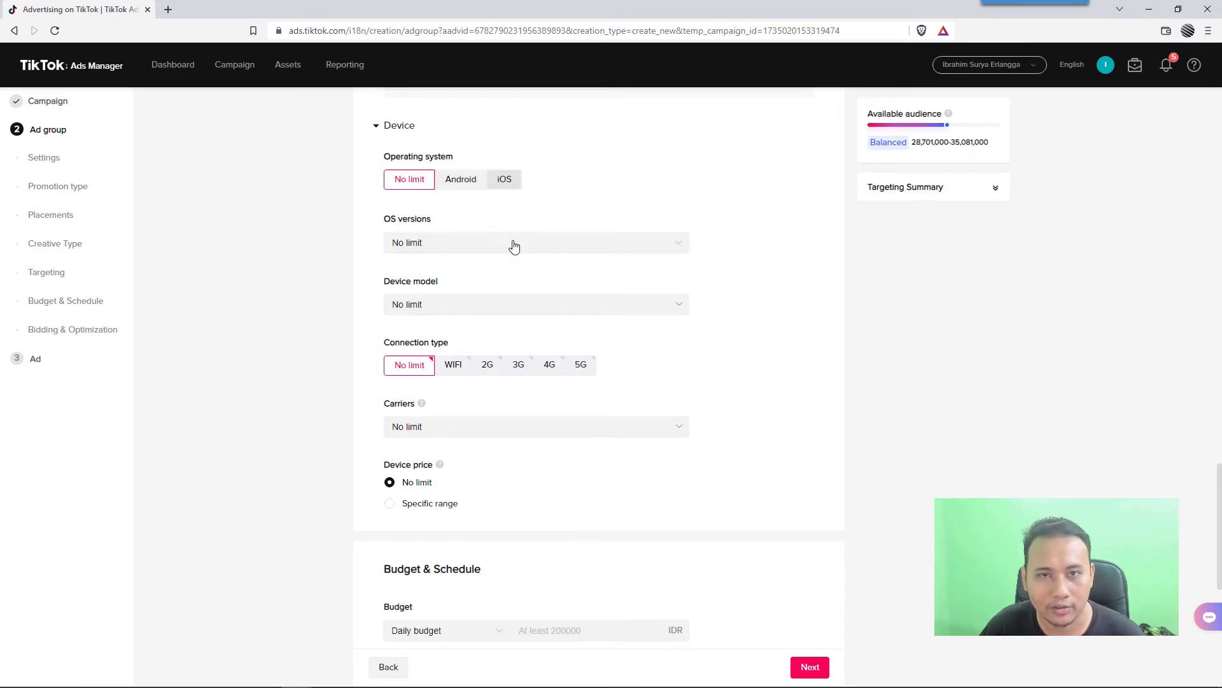
left_click(378, 128)
Keep the ad group's budget type as Daily budget and set its amount to 250000 IDR
scroll(318, 331, "up", 15)
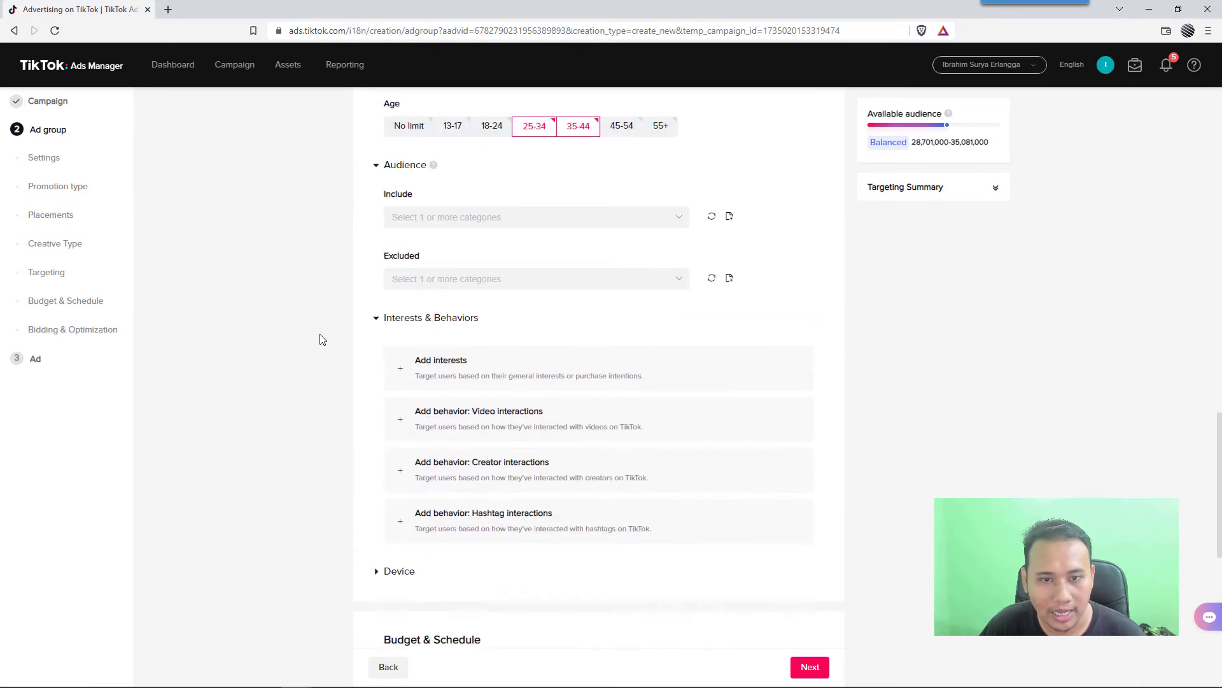
scroll(322, 342, "down", 2)
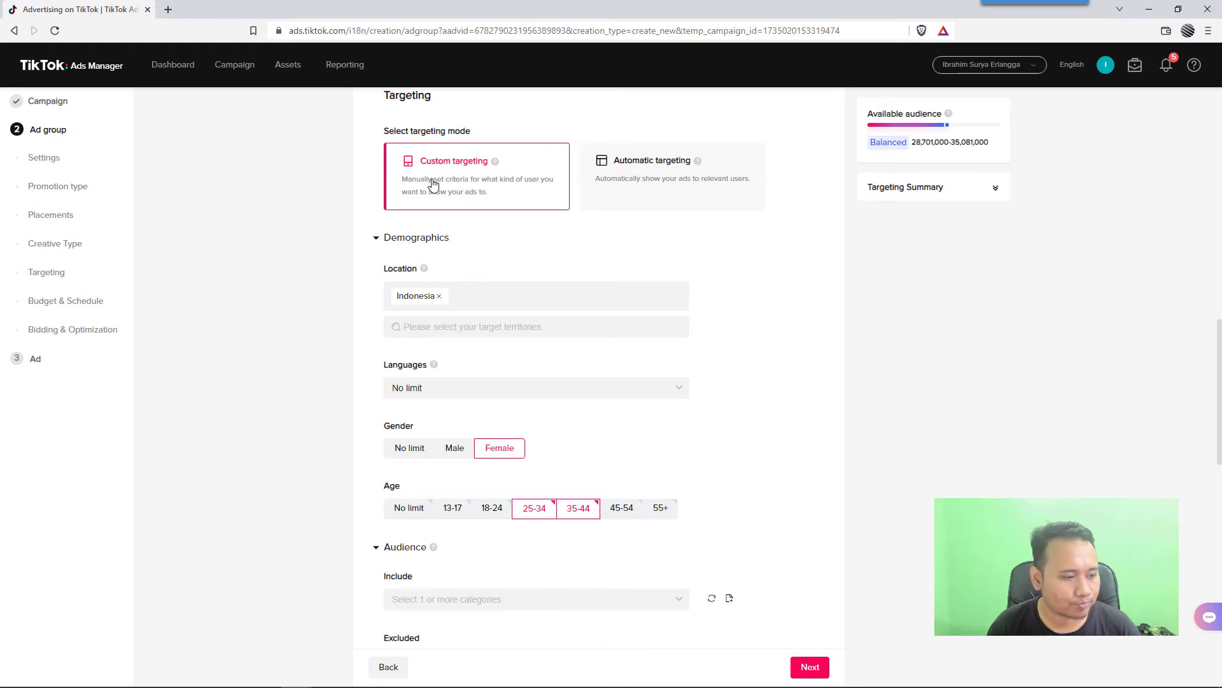
scroll(401, 305, "down", 10)
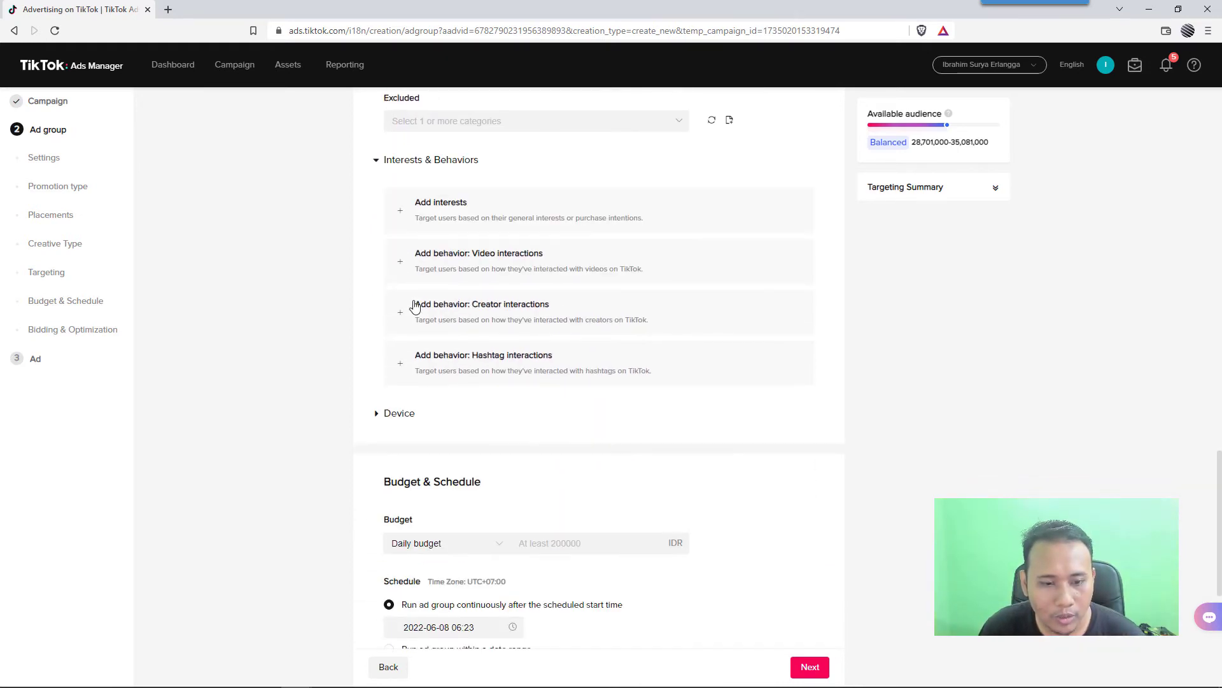
scroll(392, 304, "down", 2)
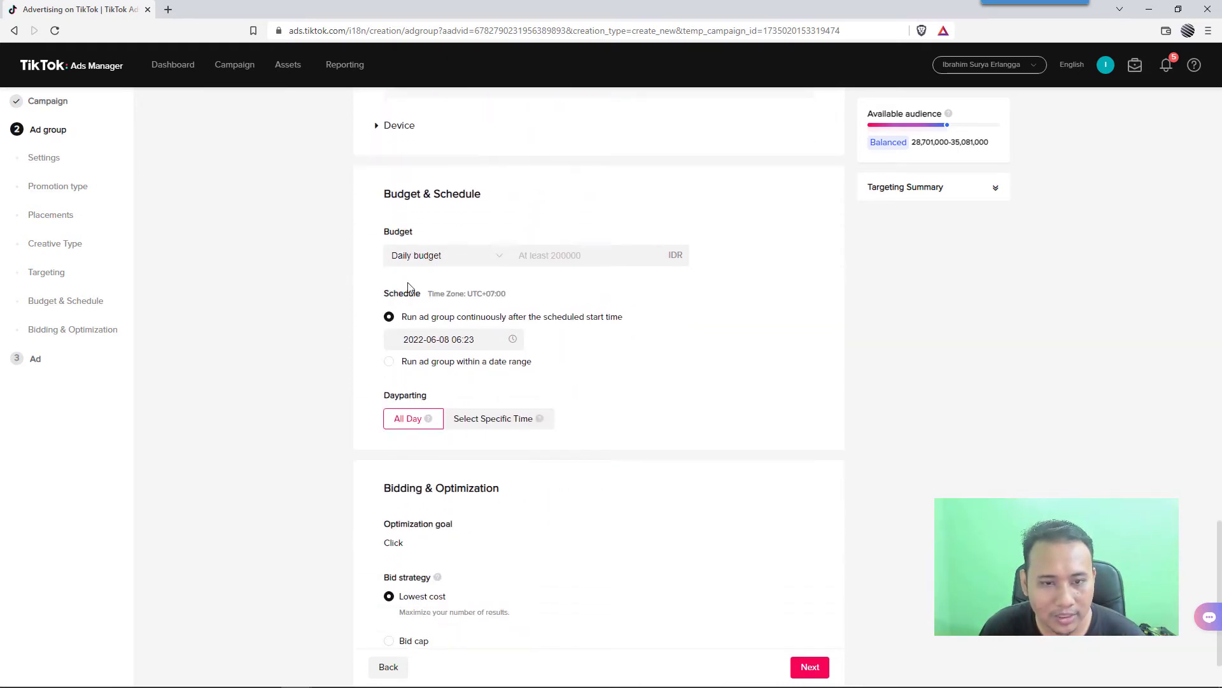
left_click(449, 256)
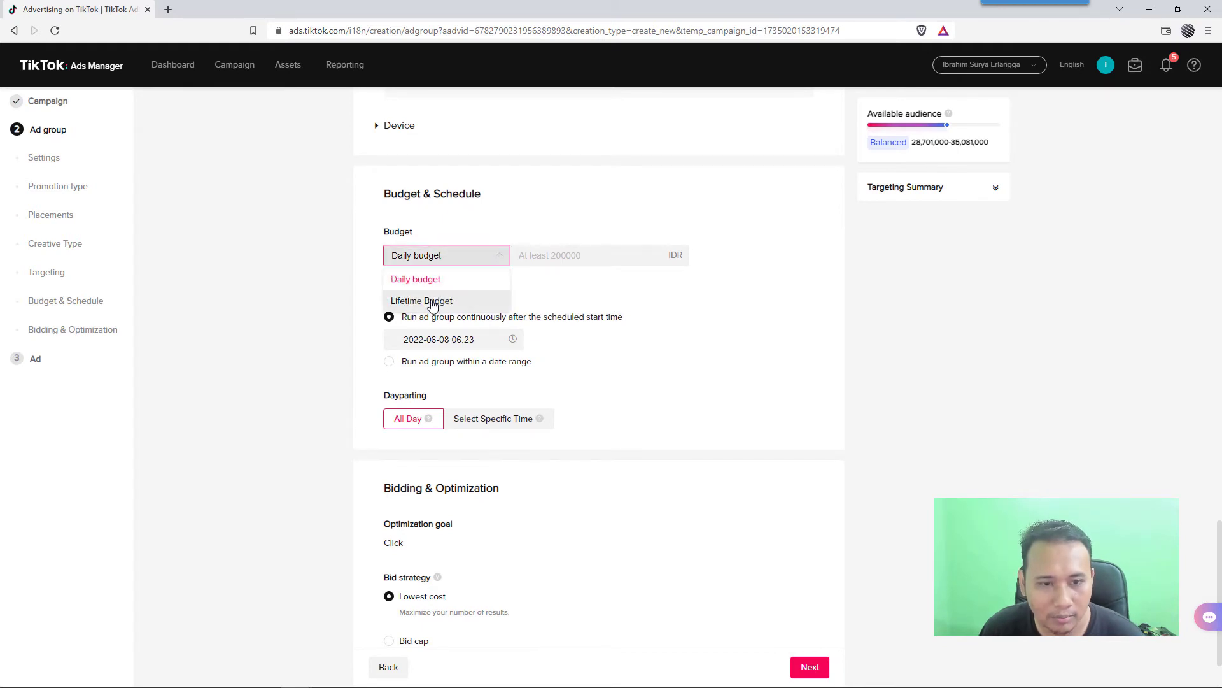
left_click(431, 280)
left_click(553, 254)
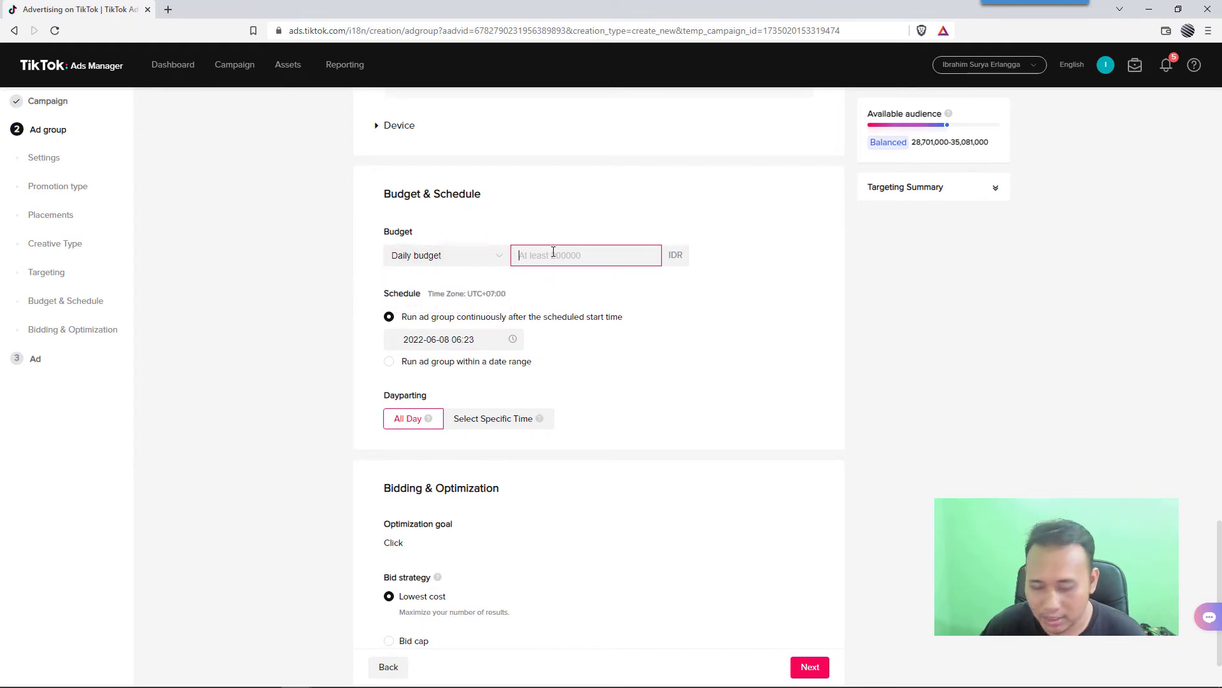
type("250000")
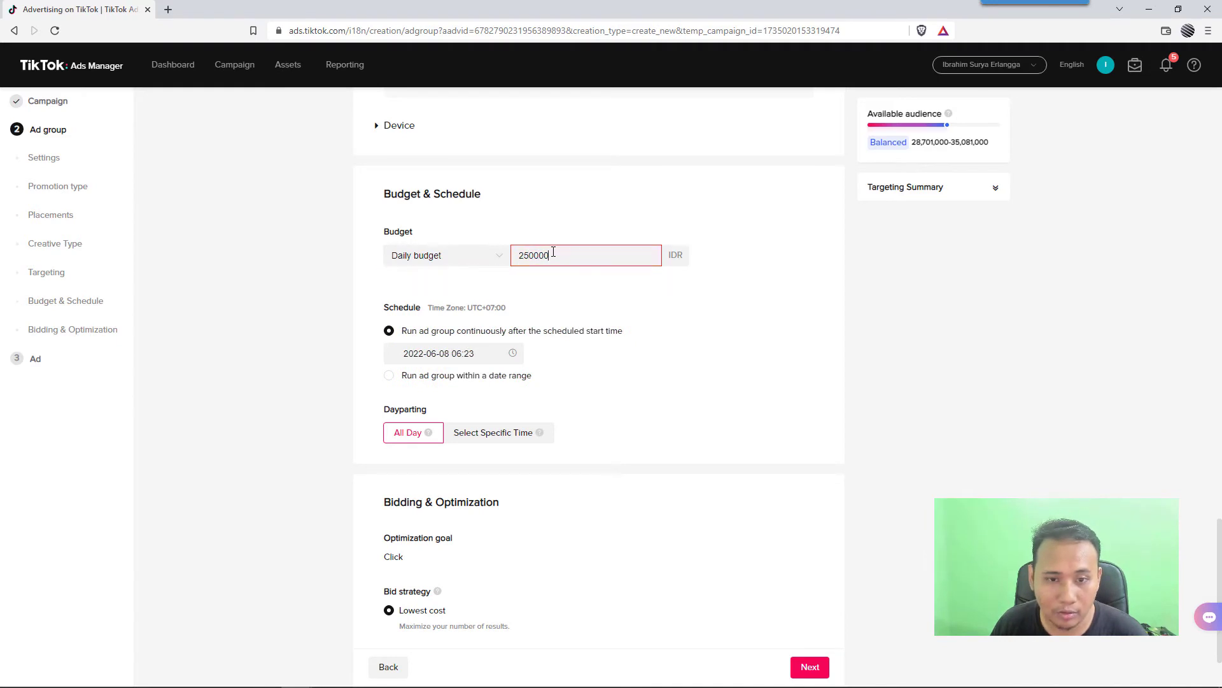
left_click(312, 328)
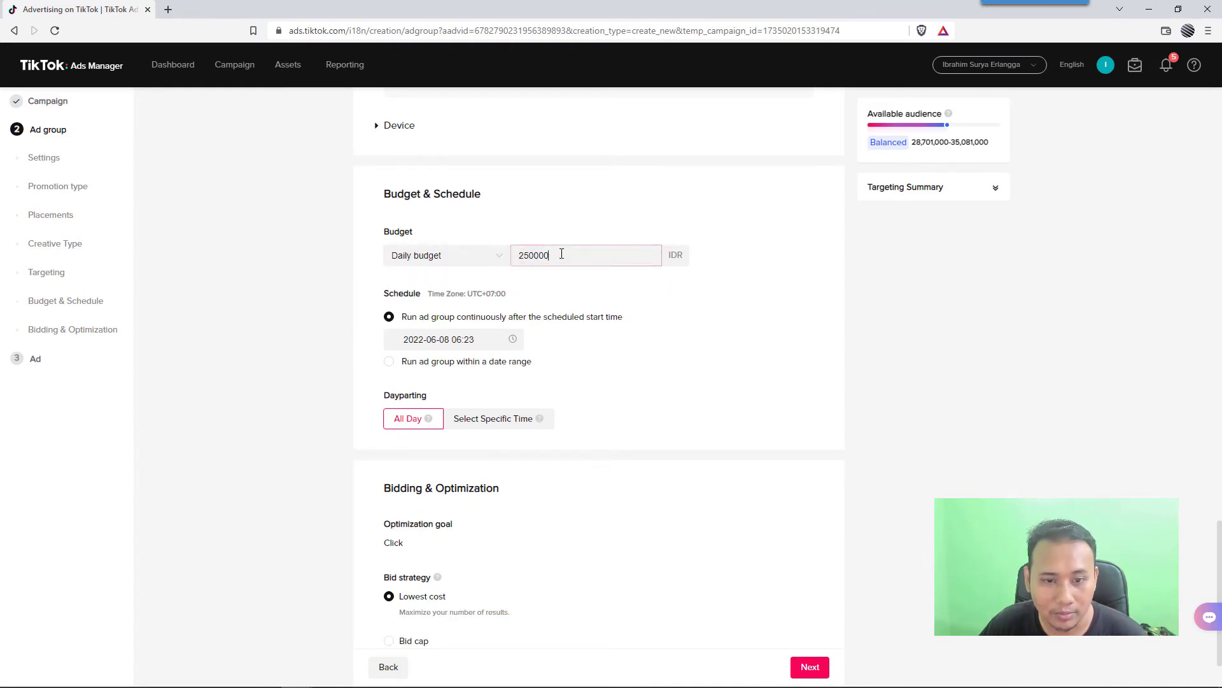
left_click_drag(560, 251, 486, 257)
key("BackSpace")
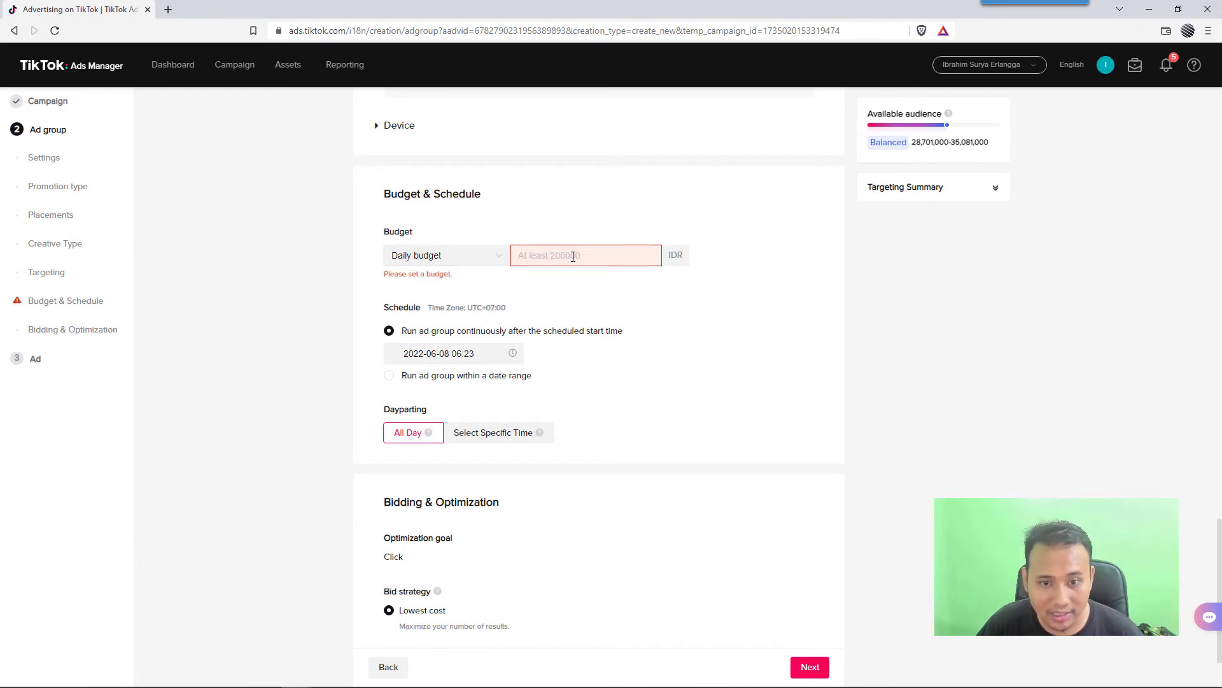
type("250000")
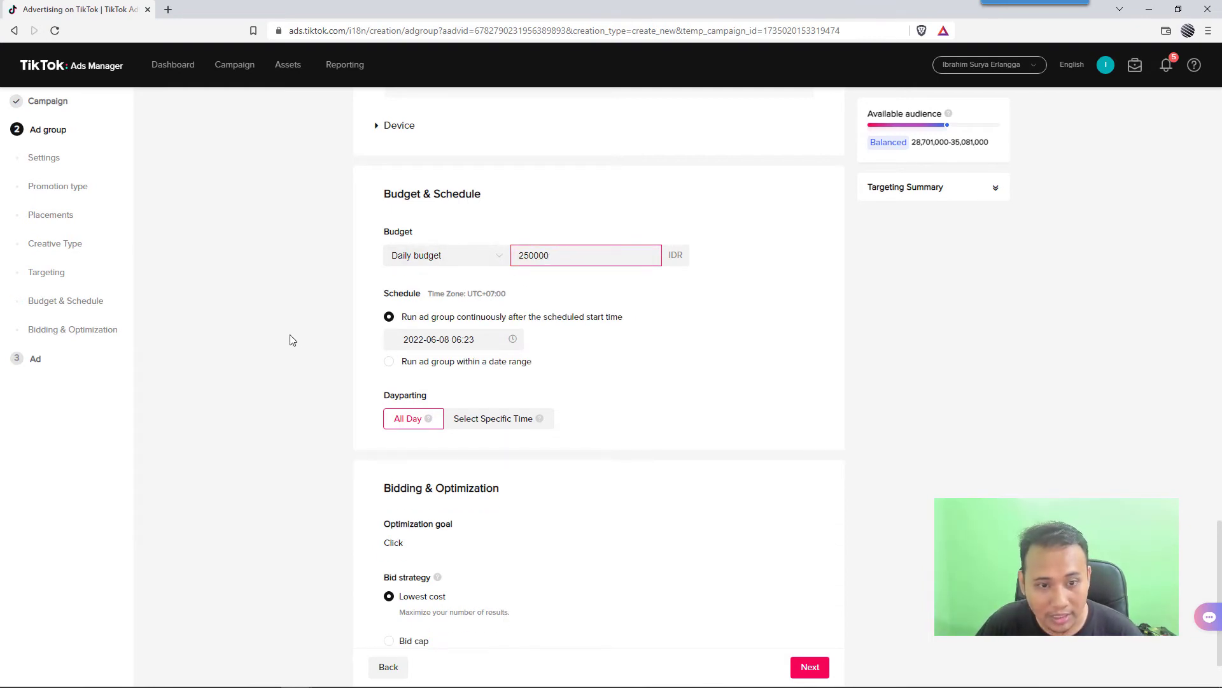
Switch the ad group's dayparting to Select Specific Time to examine the weekly hour grid, and return it to All Day
left_click(299, 337)
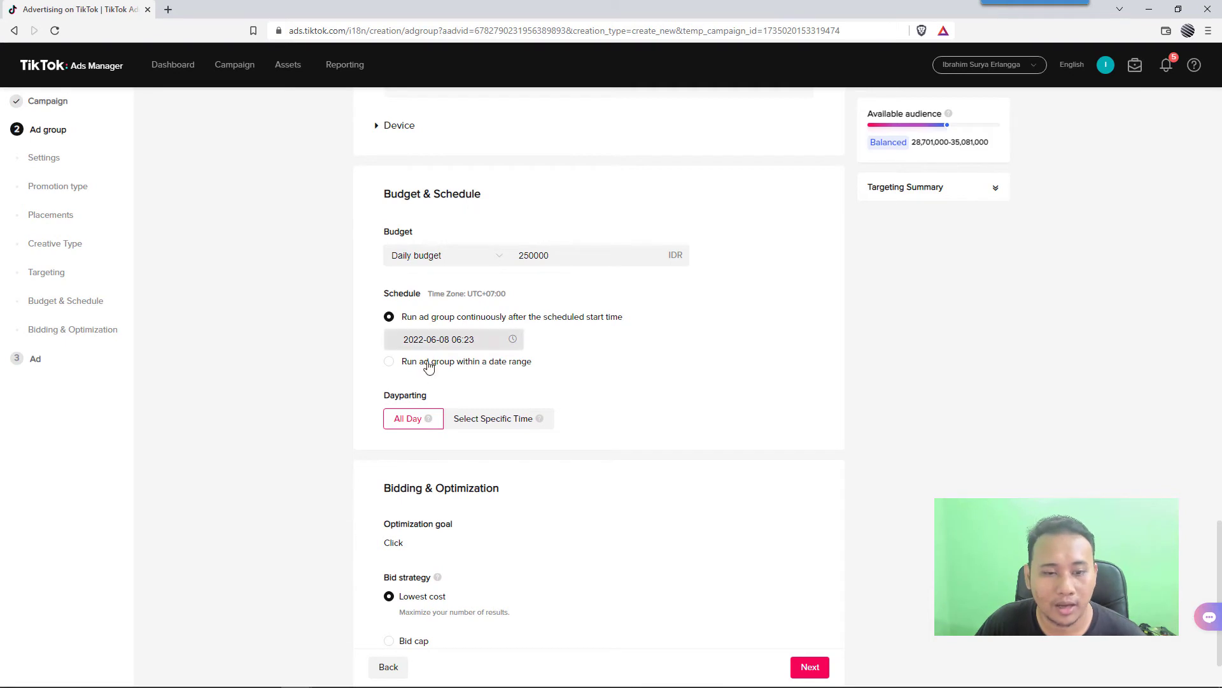
scroll(428, 380, "down", 1)
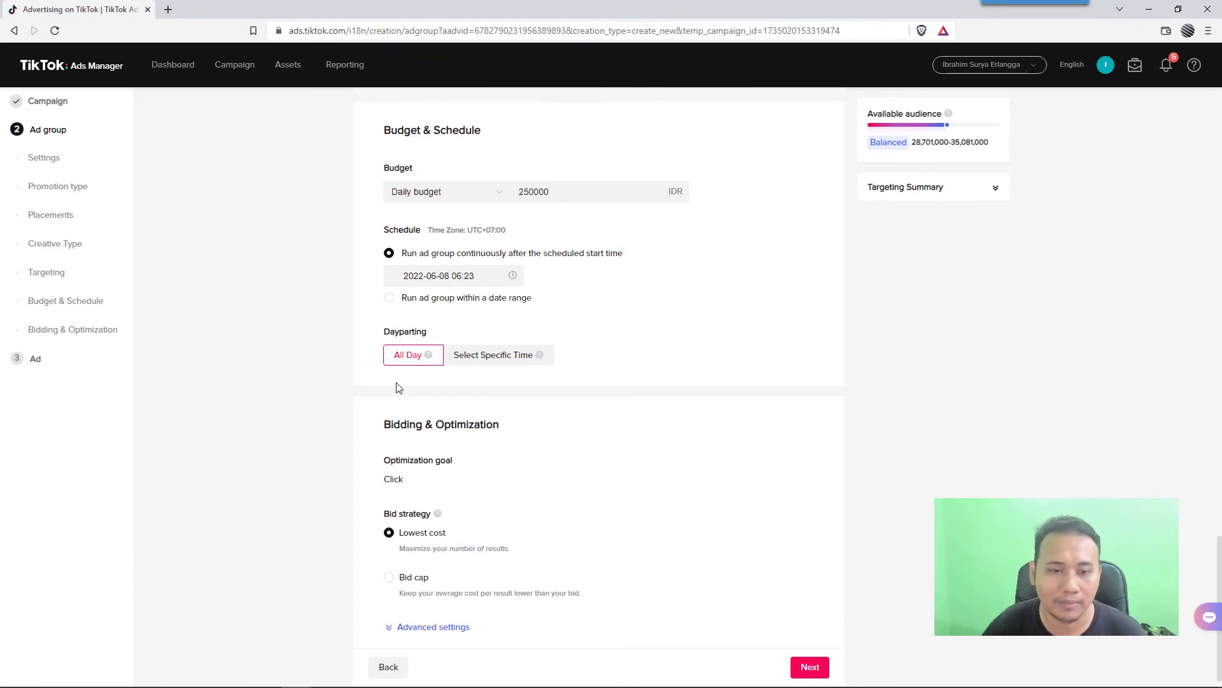
left_click(467, 357)
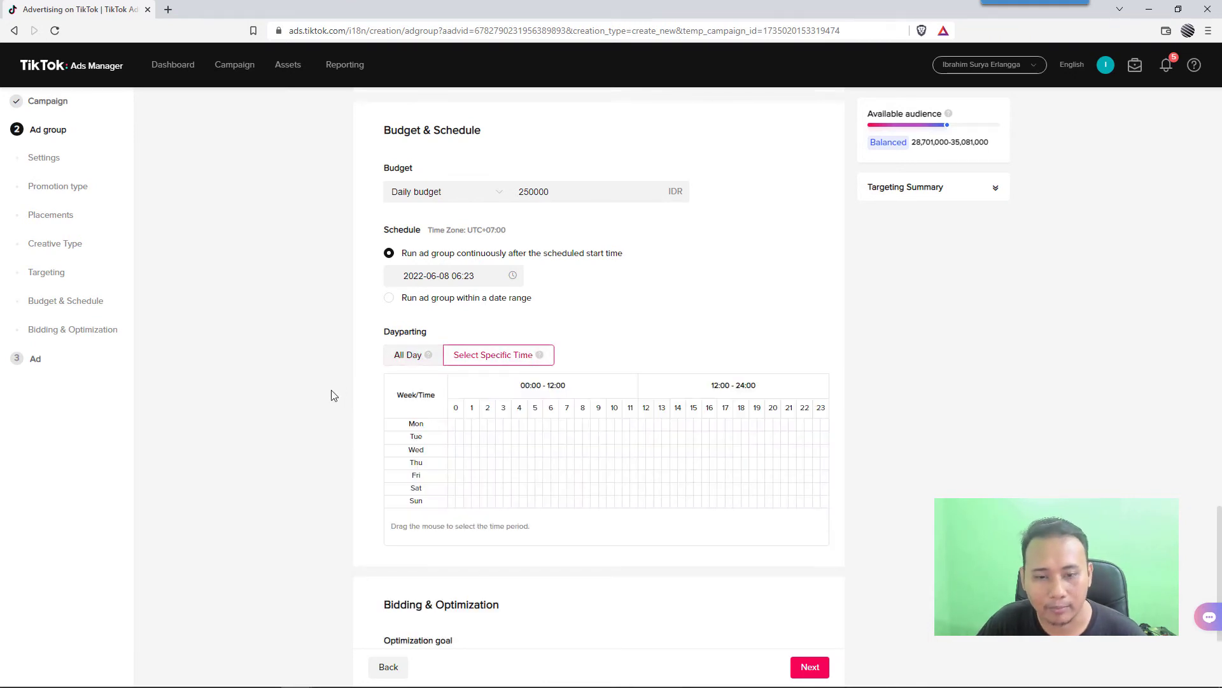
scroll(337, 396, "down", 1)
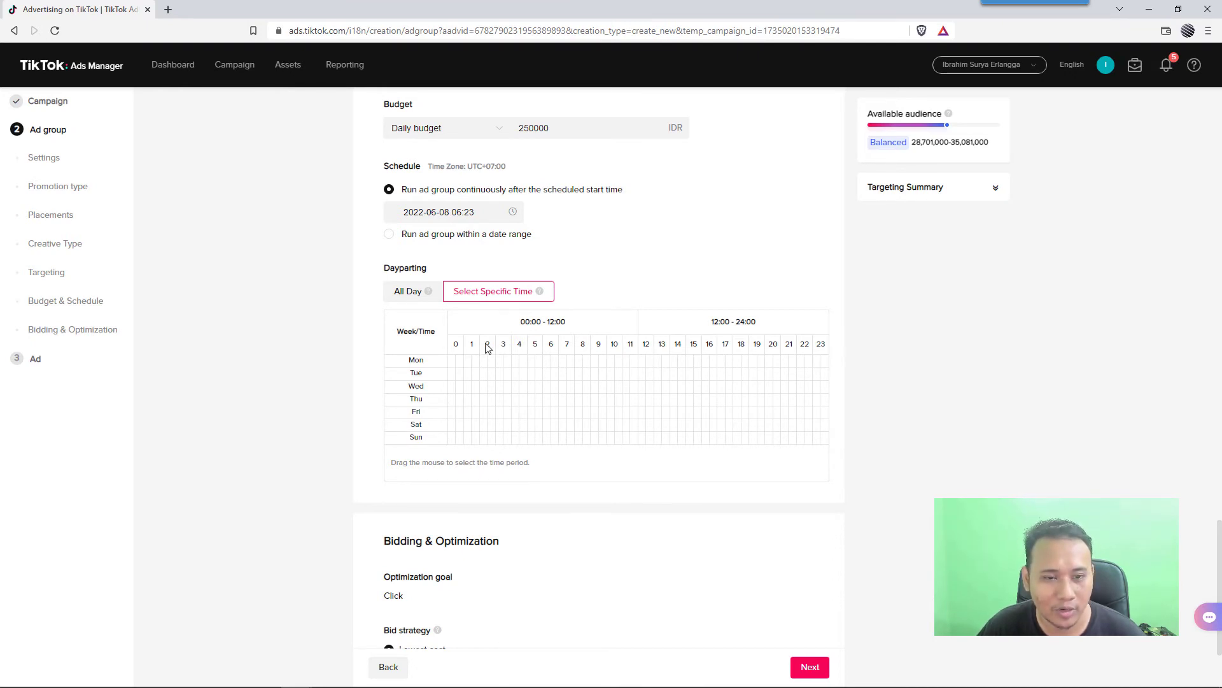
left_click(408, 291)
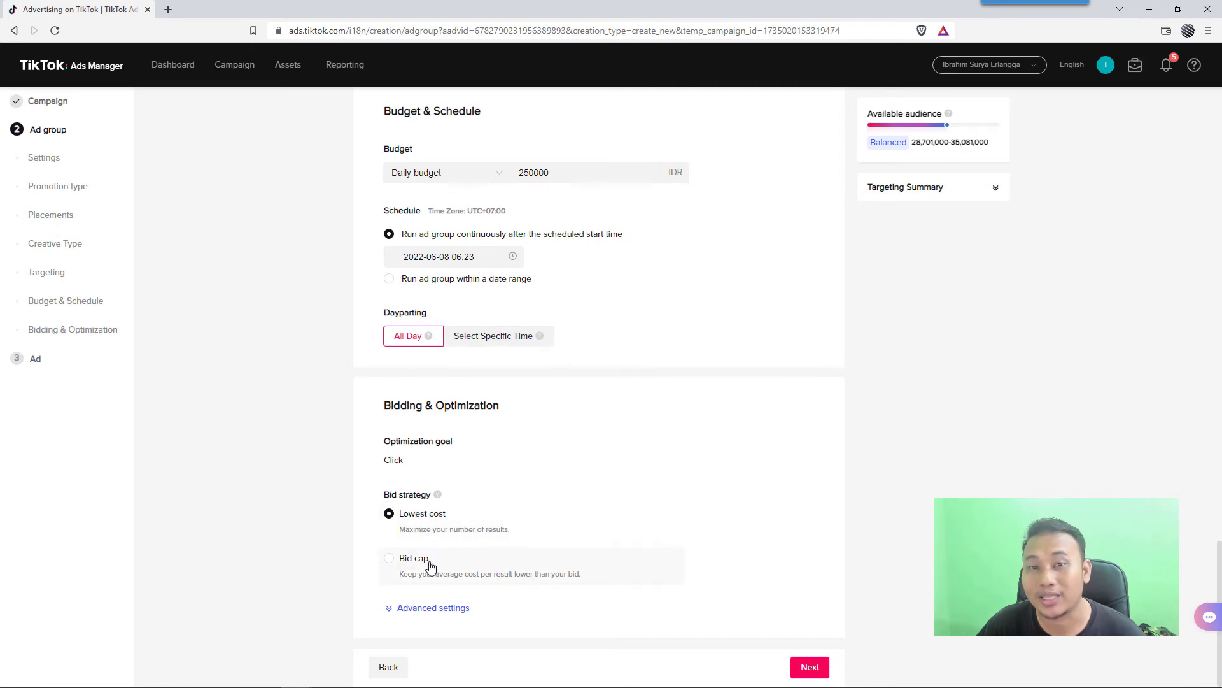
Keep the Lowest cost bid strategy, review the ad group's settings and proceed to the ad setup
mouse_move(433, 531)
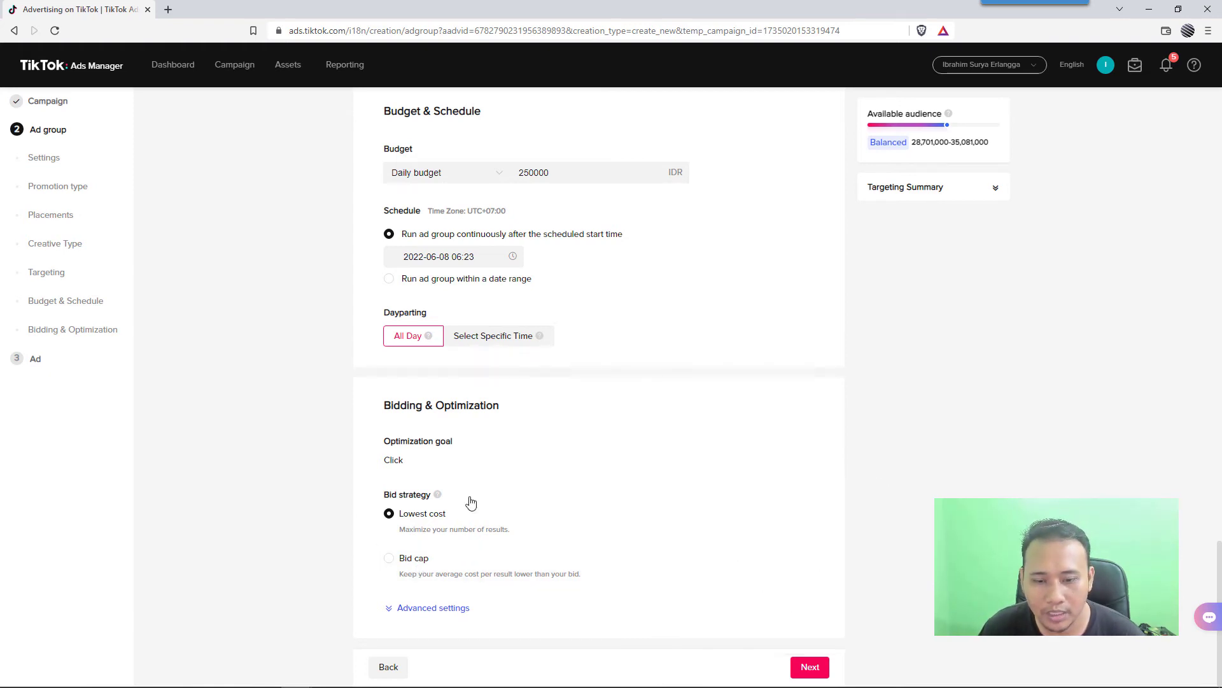
scroll(867, 534, "up", 15)
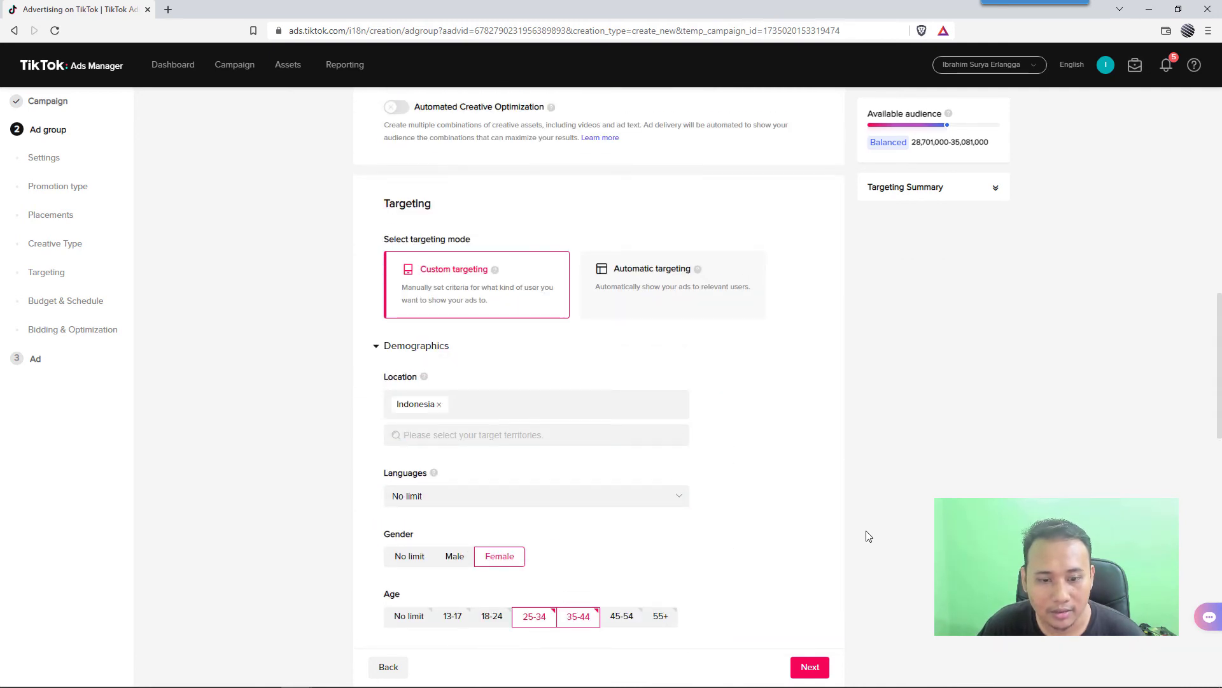
scroll(868, 535, "up", 5)
scroll(868, 535, "down", 15)
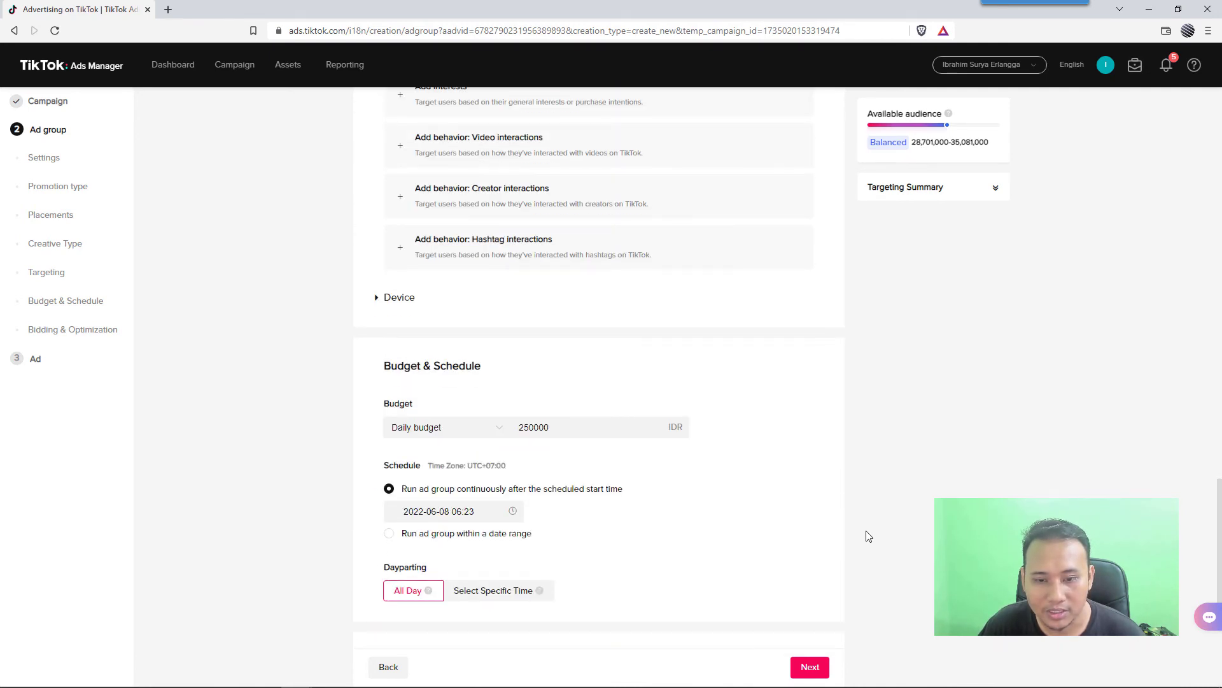
scroll(867, 534, "down", 4)
left_click(822, 661)
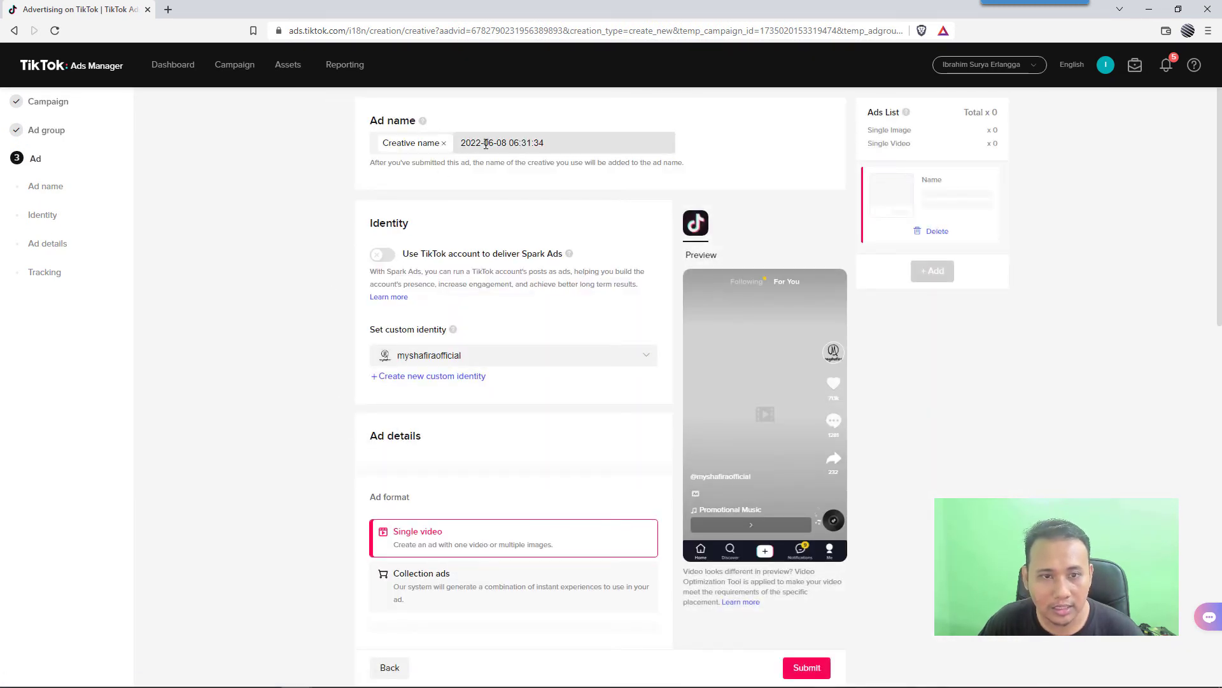
Remove the creative name from the ad name and rename the ad as Iklan 1
left_click(444, 145)
left_click_drag(462, 144, 349, 156)
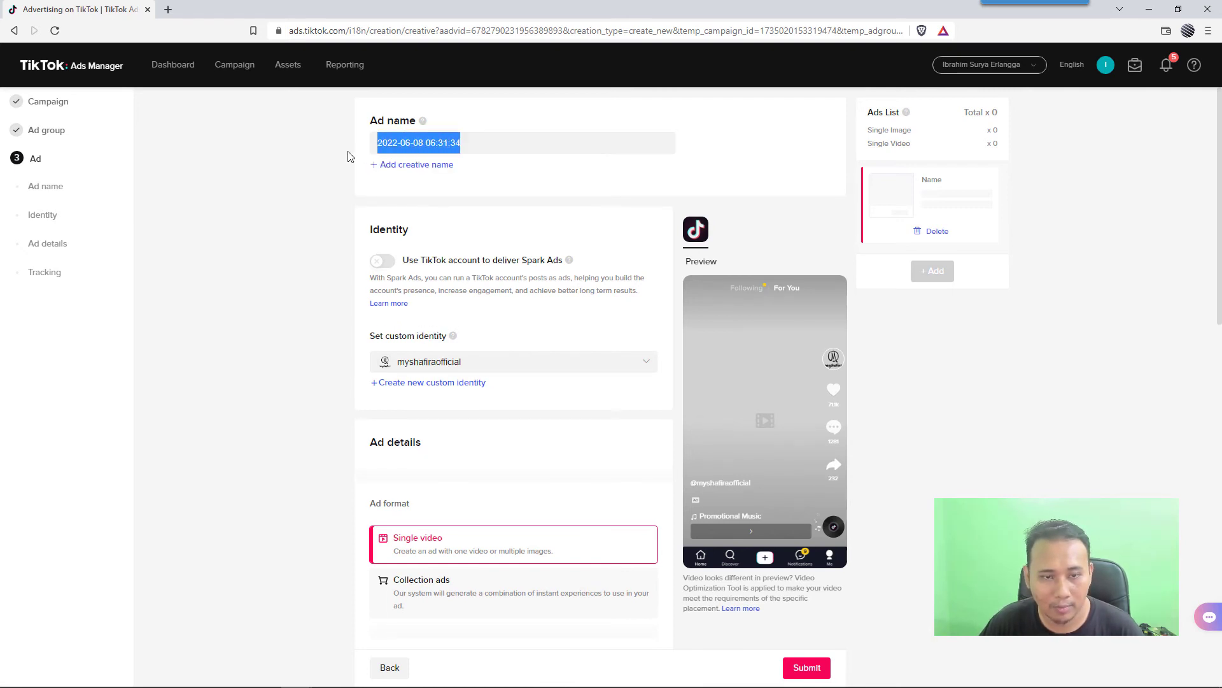
key("BackSpace")
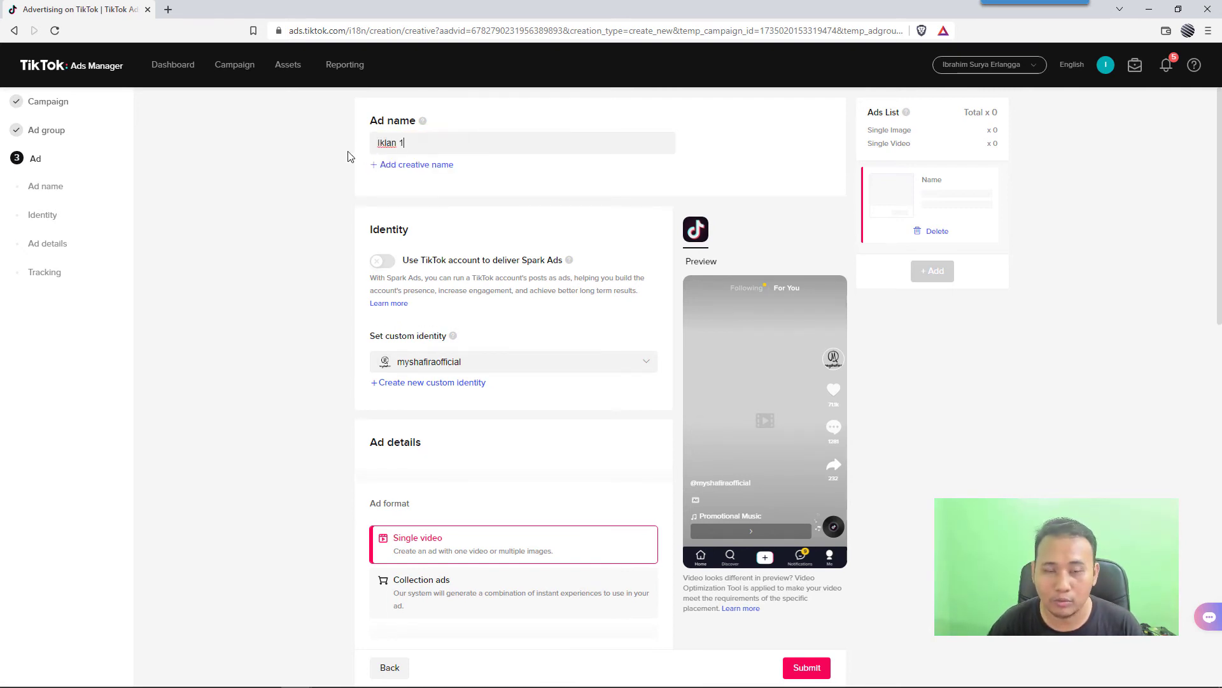
left_click(295, 258)
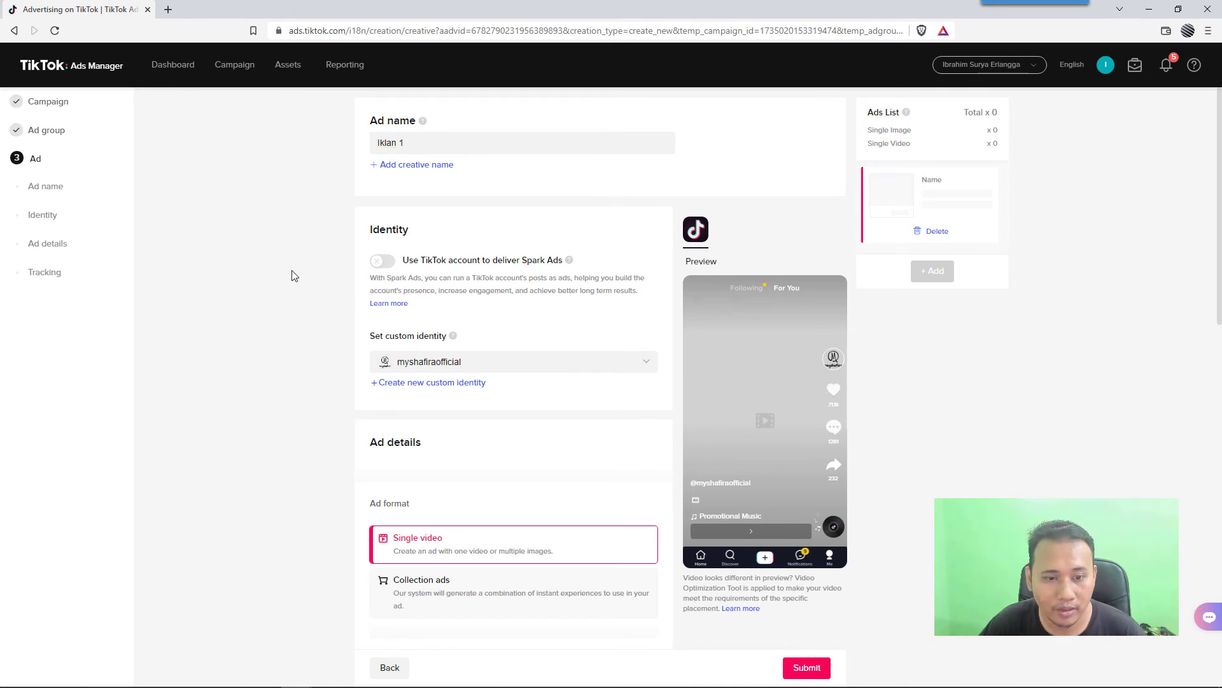
Examine the ad's custom identity choices, its ad format options and the ad creative section
scroll(294, 275, "down", 1)
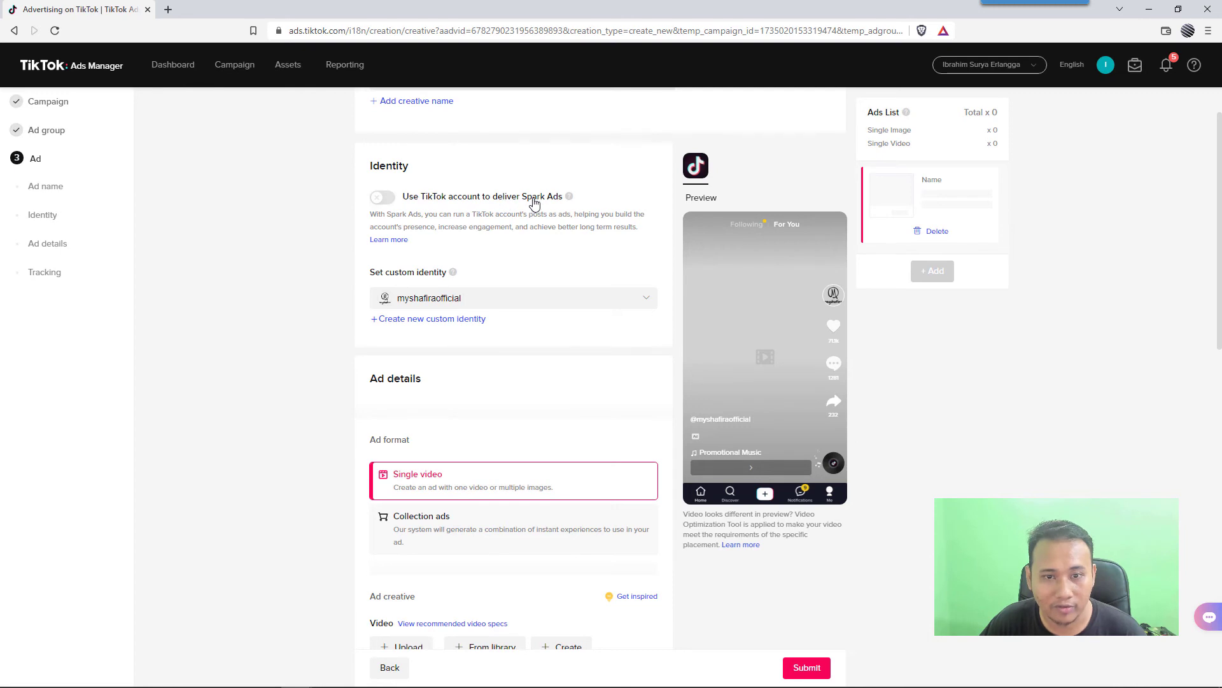
left_click(454, 302)
left_click(295, 333)
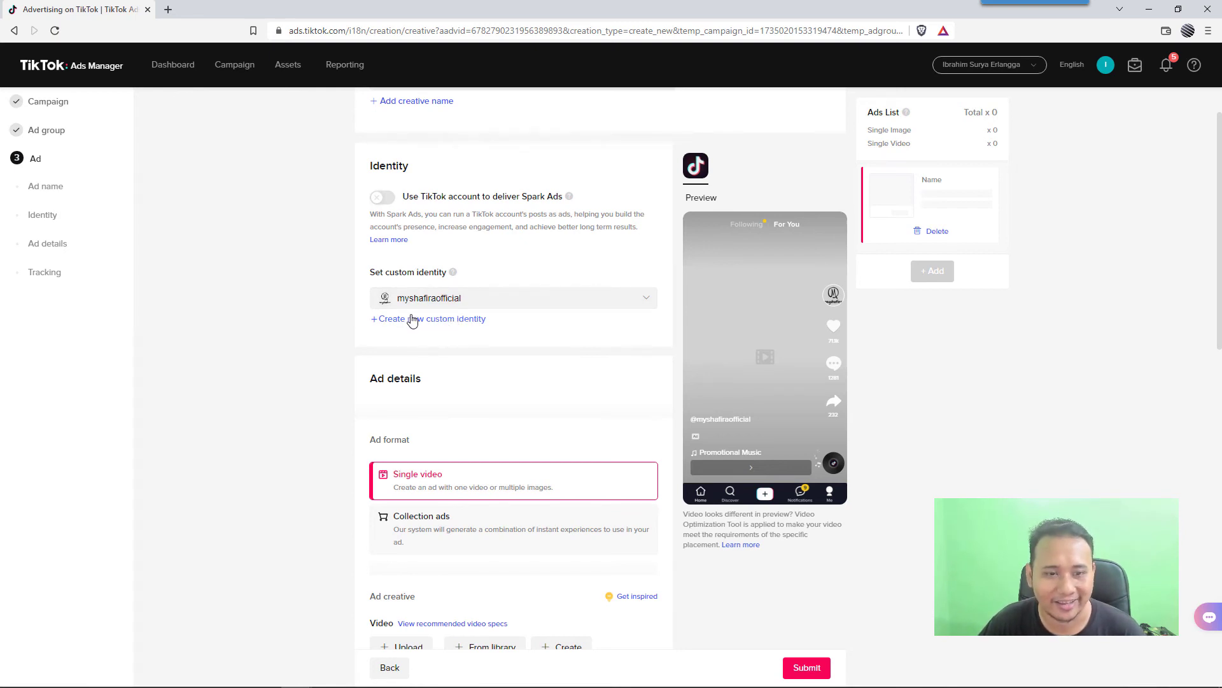
scroll(325, 381, "down", 2)
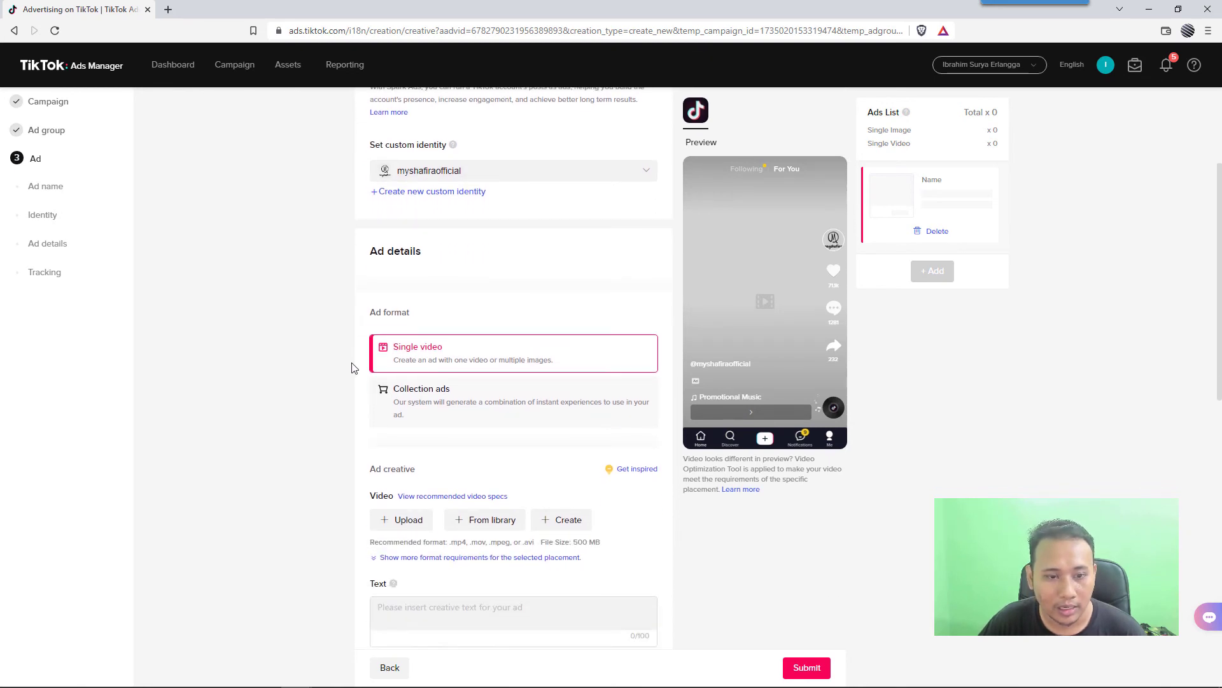
scroll(413, 299, "down", 1)
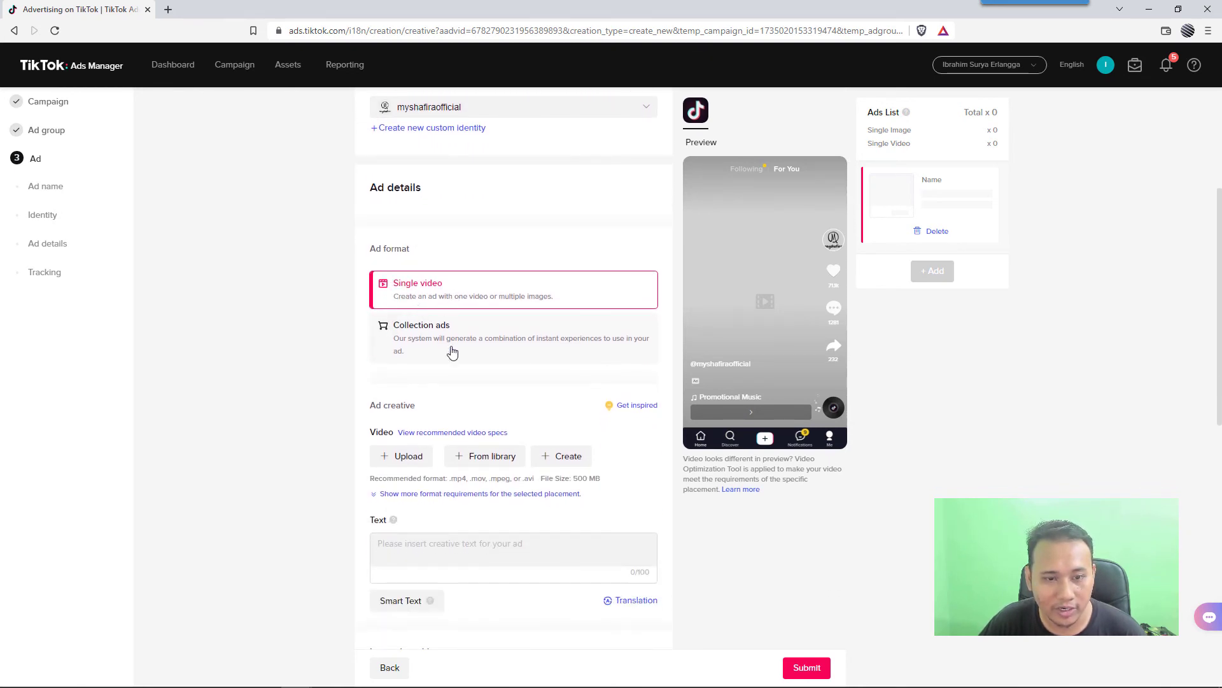
mouse_move(463, 344)
scroll(336, 390, "down", 1)
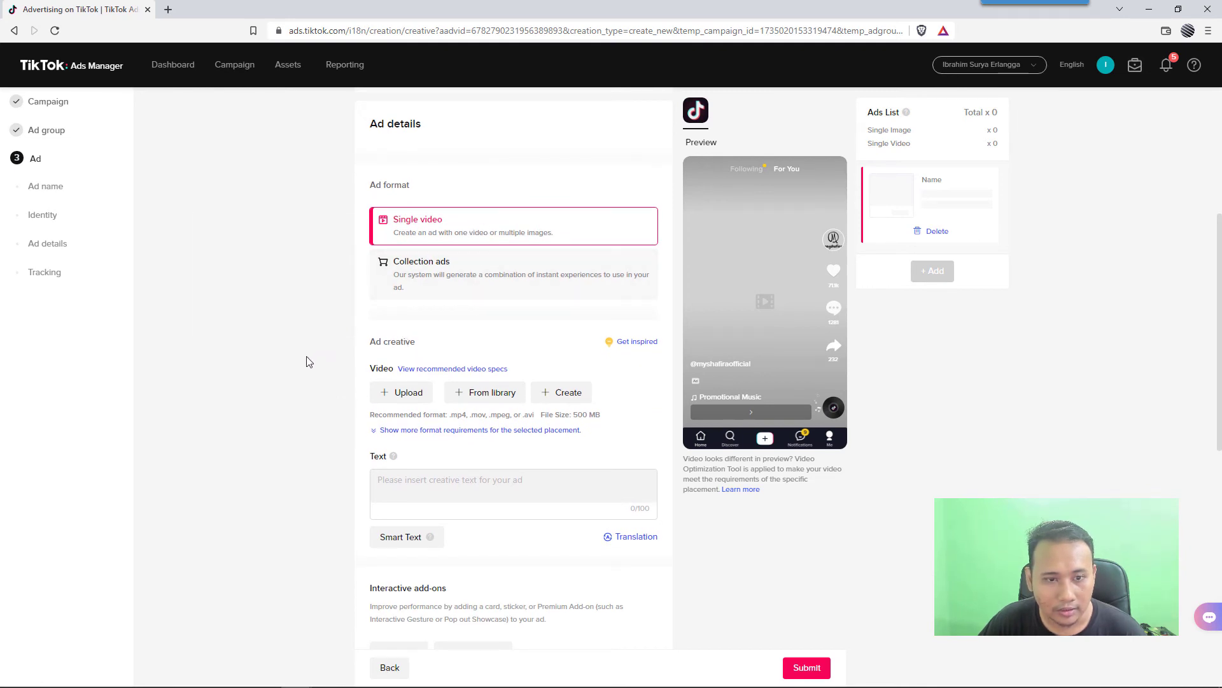
scroll(308, 362, "up", 5)
scroll(307, 363, "down", 7)
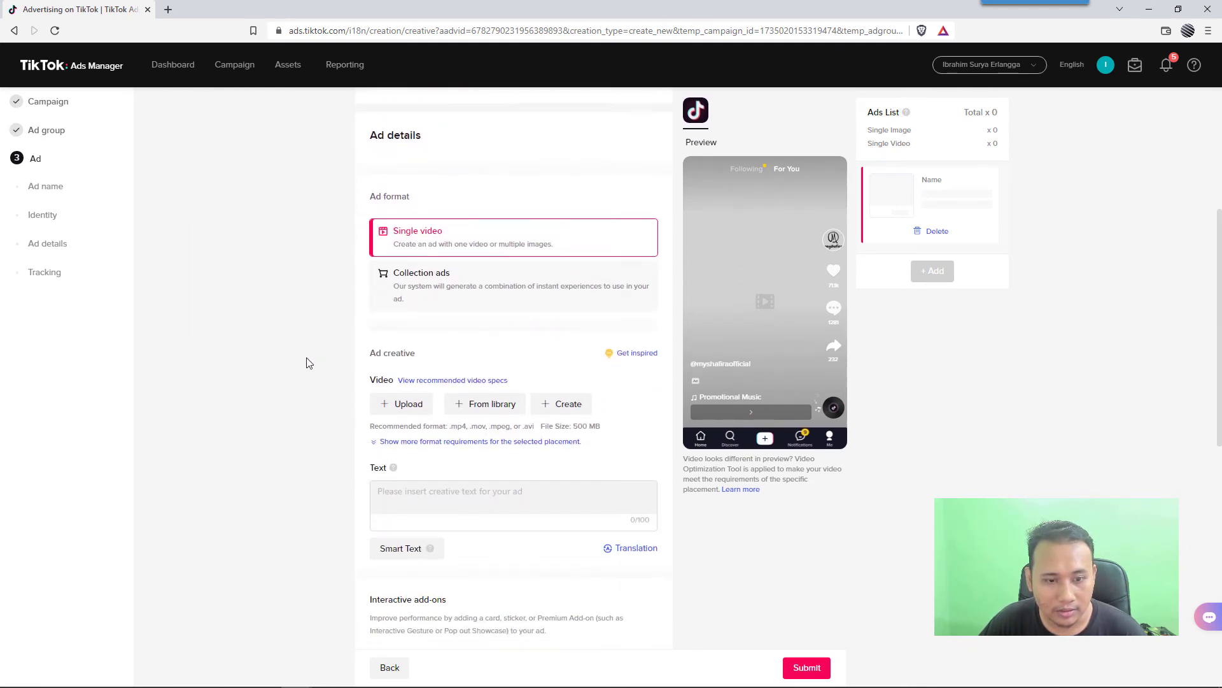
scroll(306, 363, "down", 1)
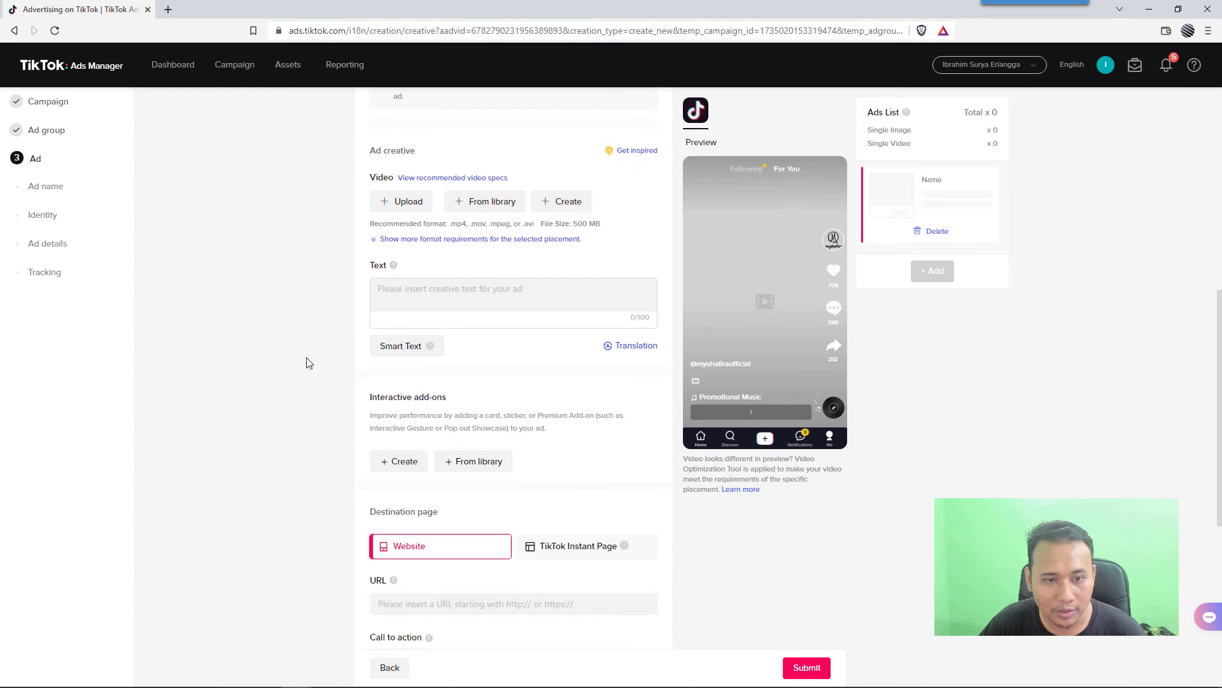
Try to upload video6100370164811827336.mp4 from the Unduhan folder as the ad's video
left_click(403, 204)
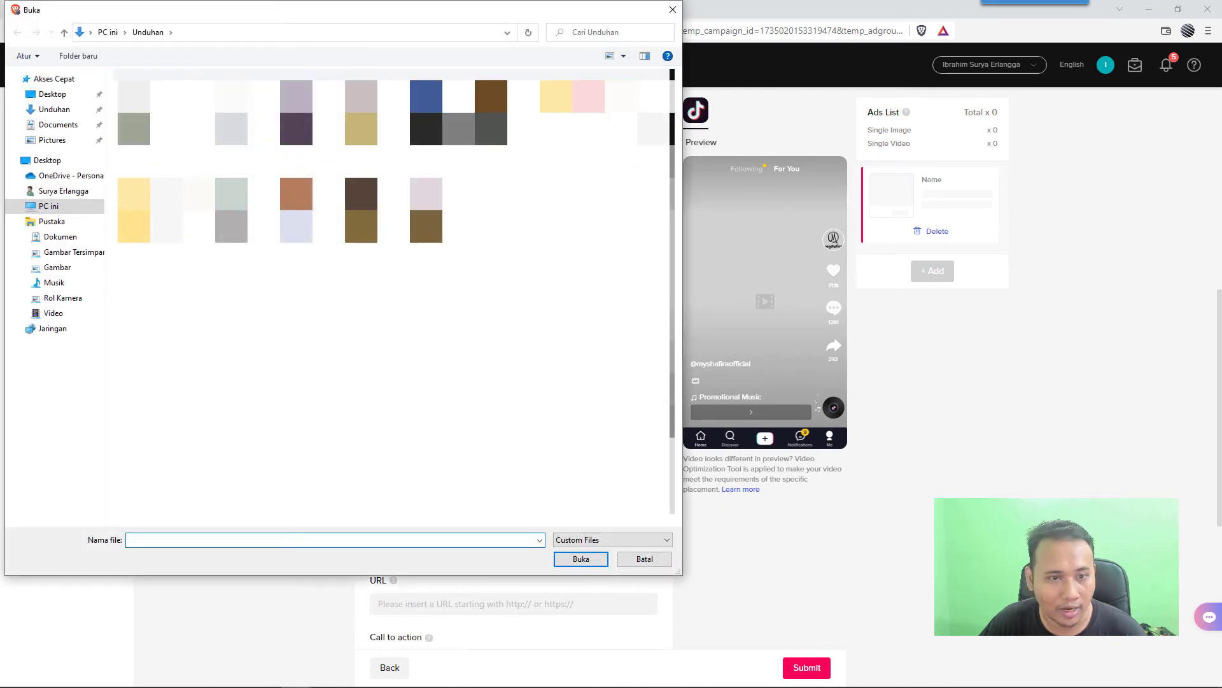
left_click(153, 113)
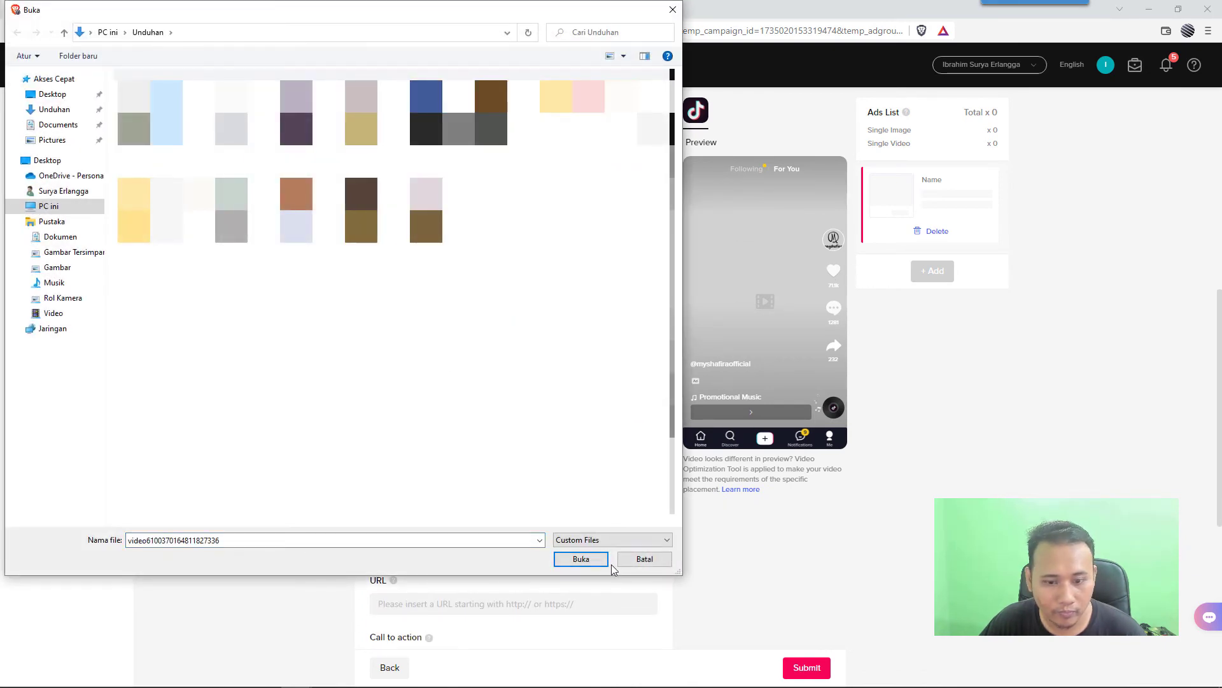
left_click(586, 558)
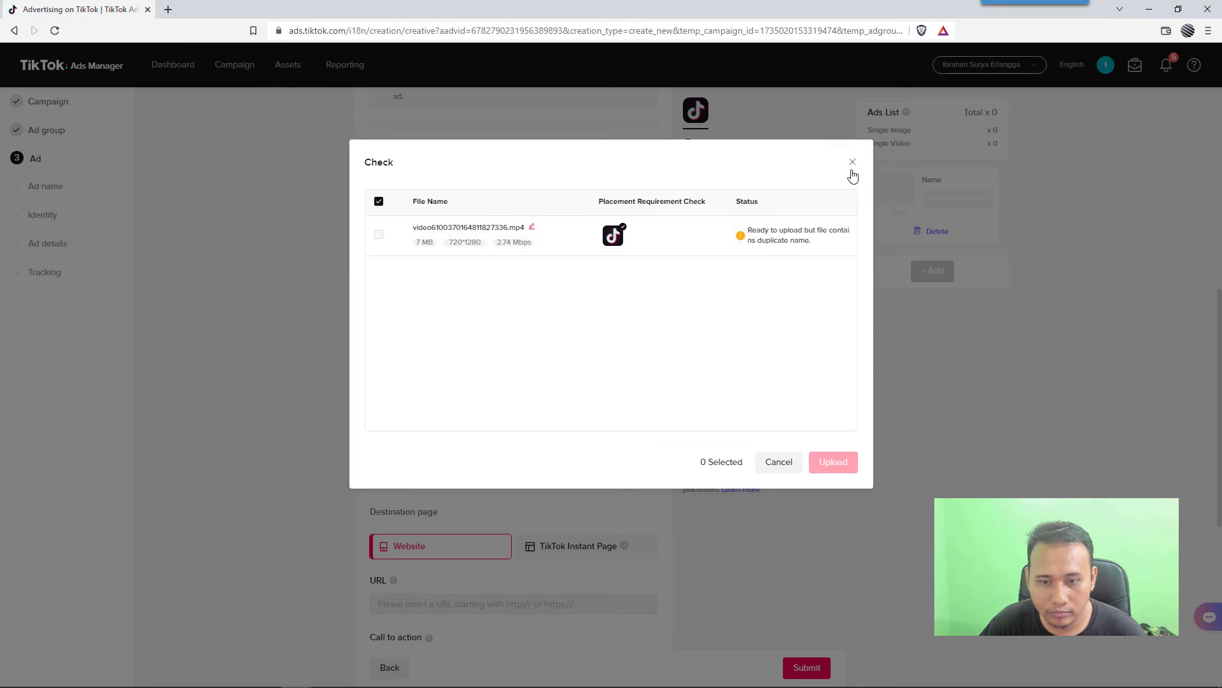
left_click(772, 468)
Add video6100370164811827336.mp4 from the video library as the ad's single video
scroll(519, 312, "up", 5)
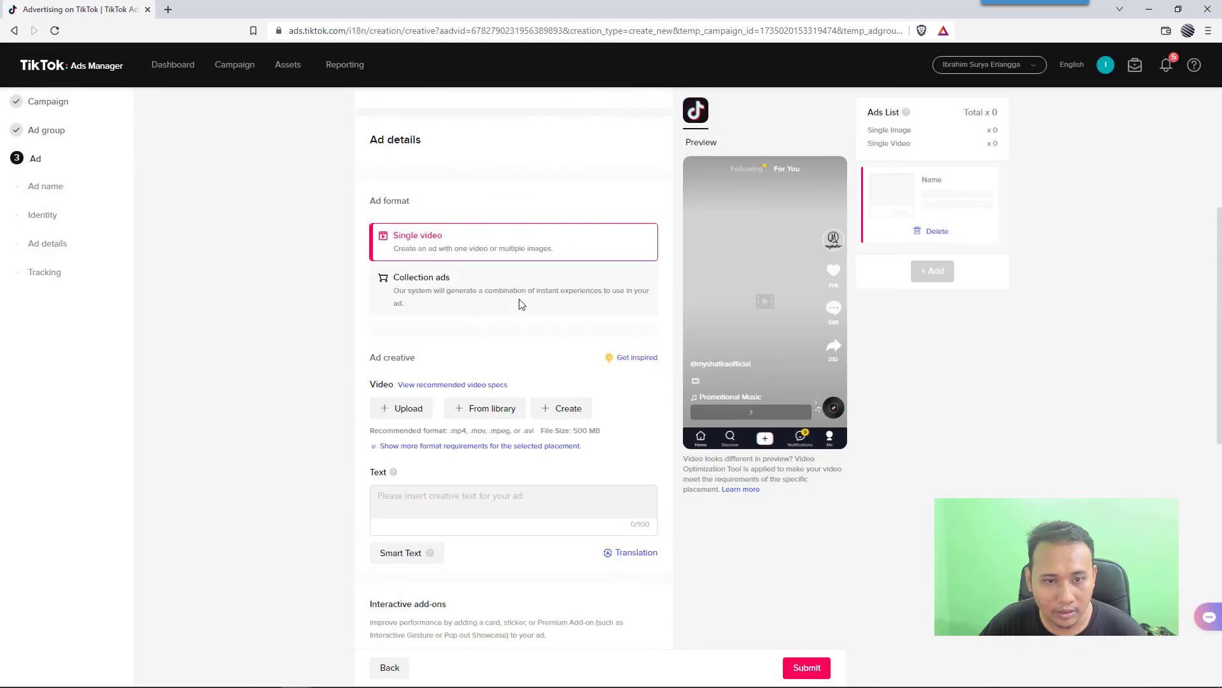
scroll(519, 312, "down", 3)
left_click(498, 330)
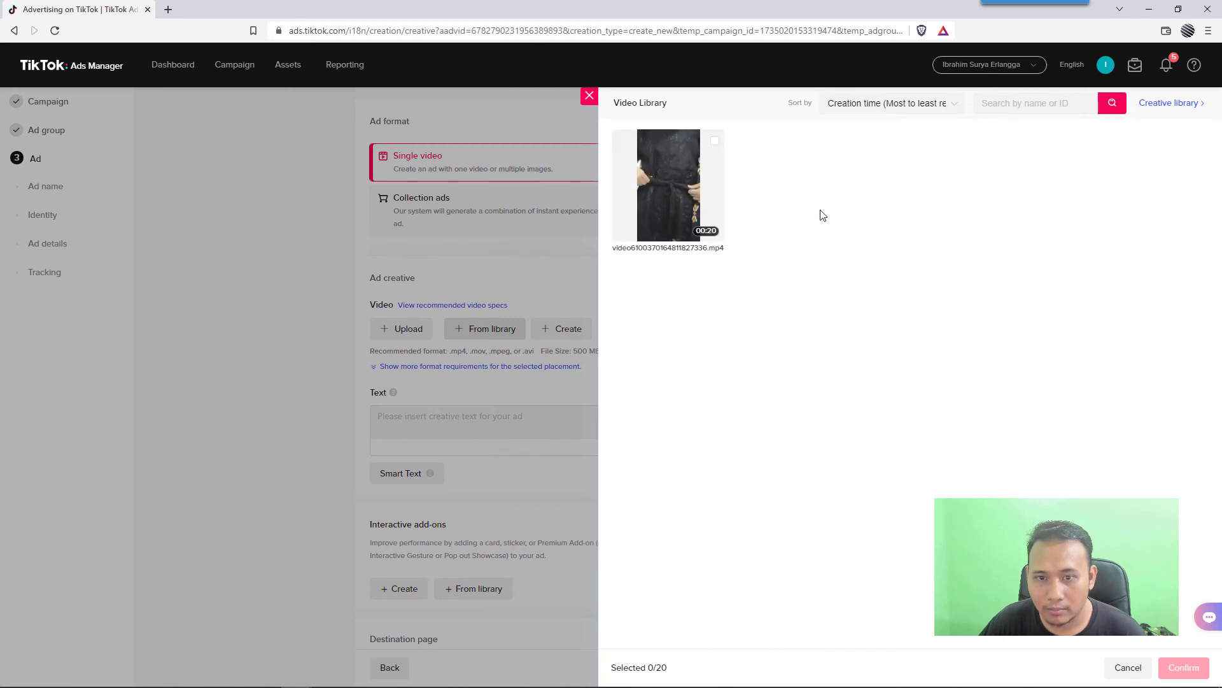
left_click(724, 226)
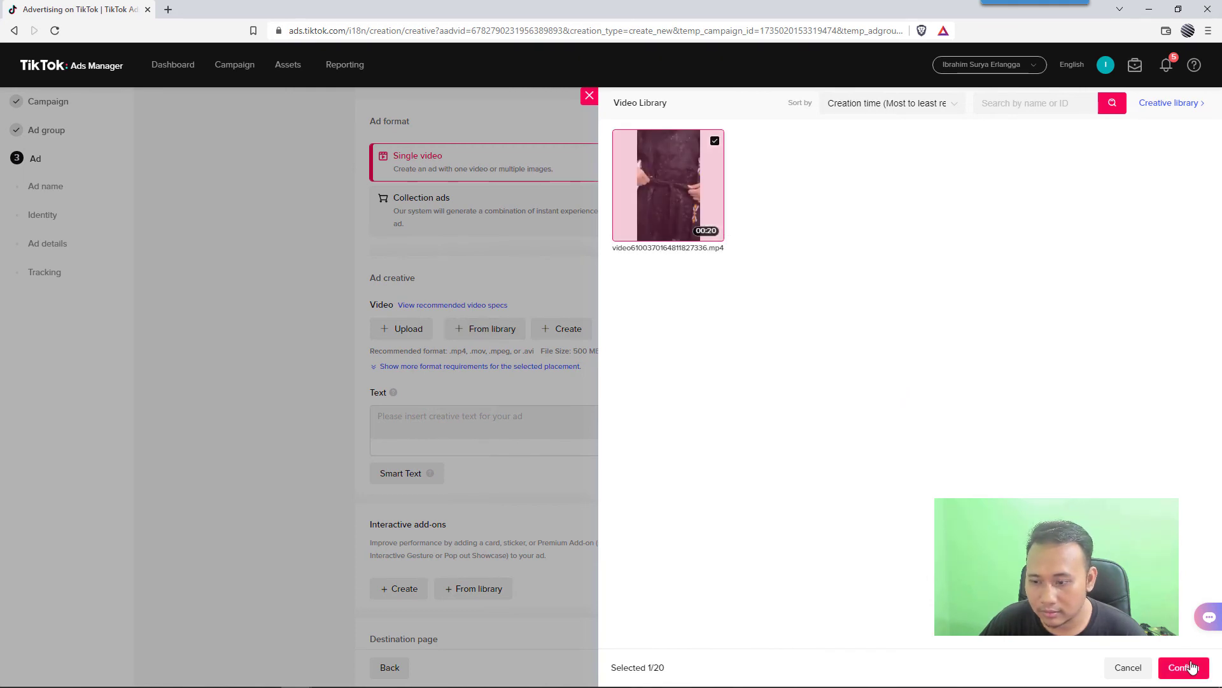
left_click(1184, 667)
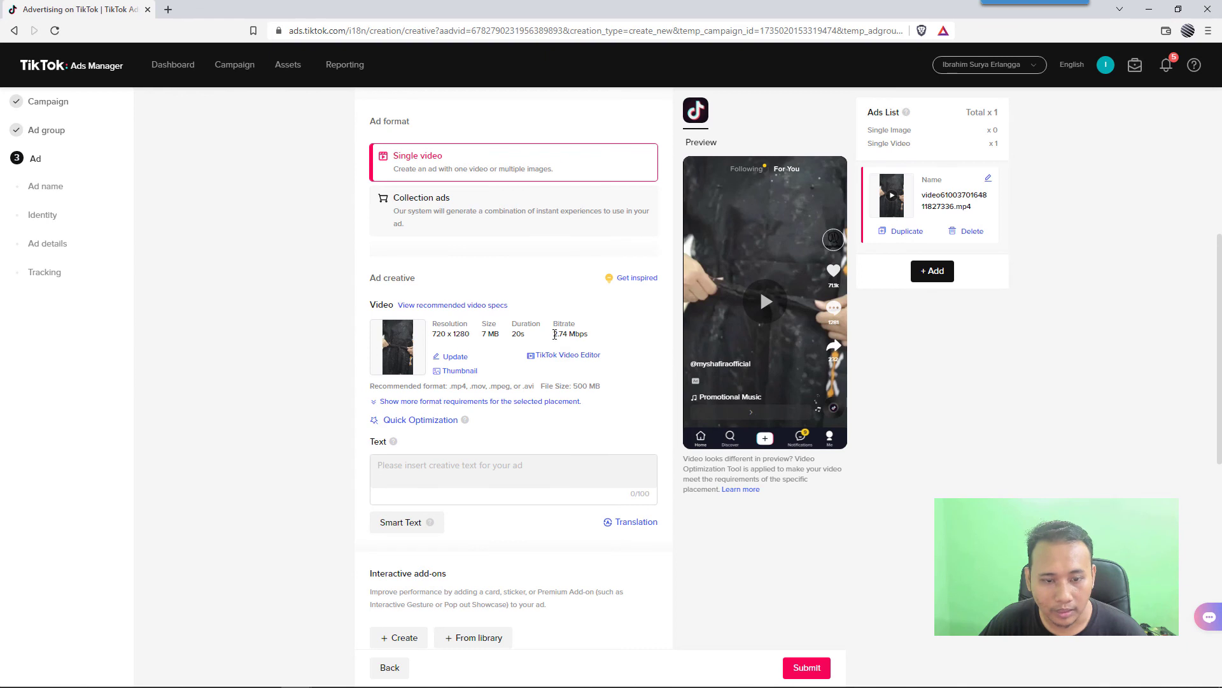
Enter "Dapatkan Beragam Pilihan Batik Couple Kekinian hanya di MyShafira" as the ad text
scroll(312, 361, "down", 2)
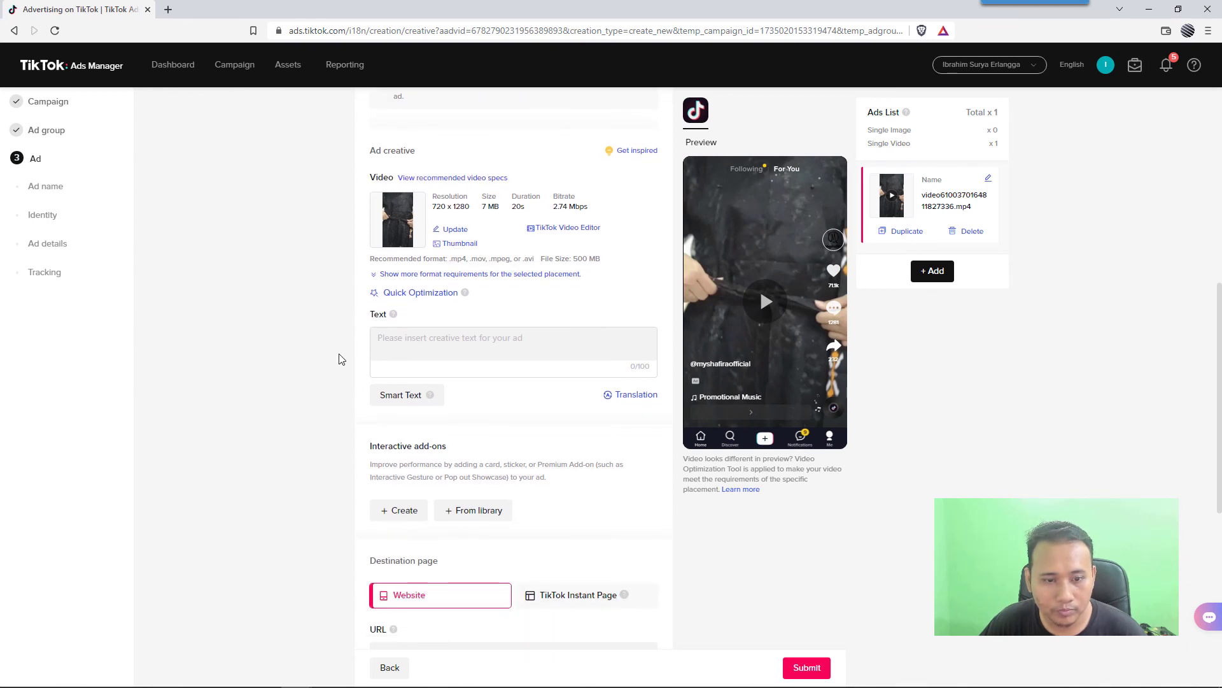
left_click(420, 351)
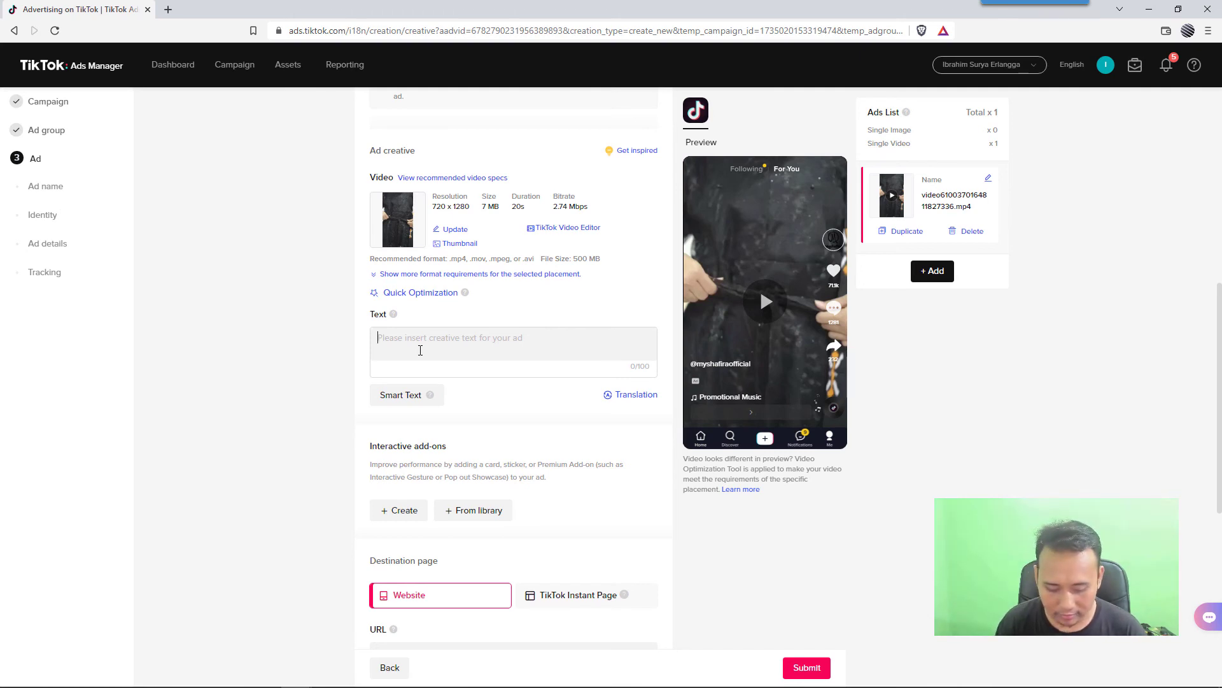
type("Dapatkan Bera")
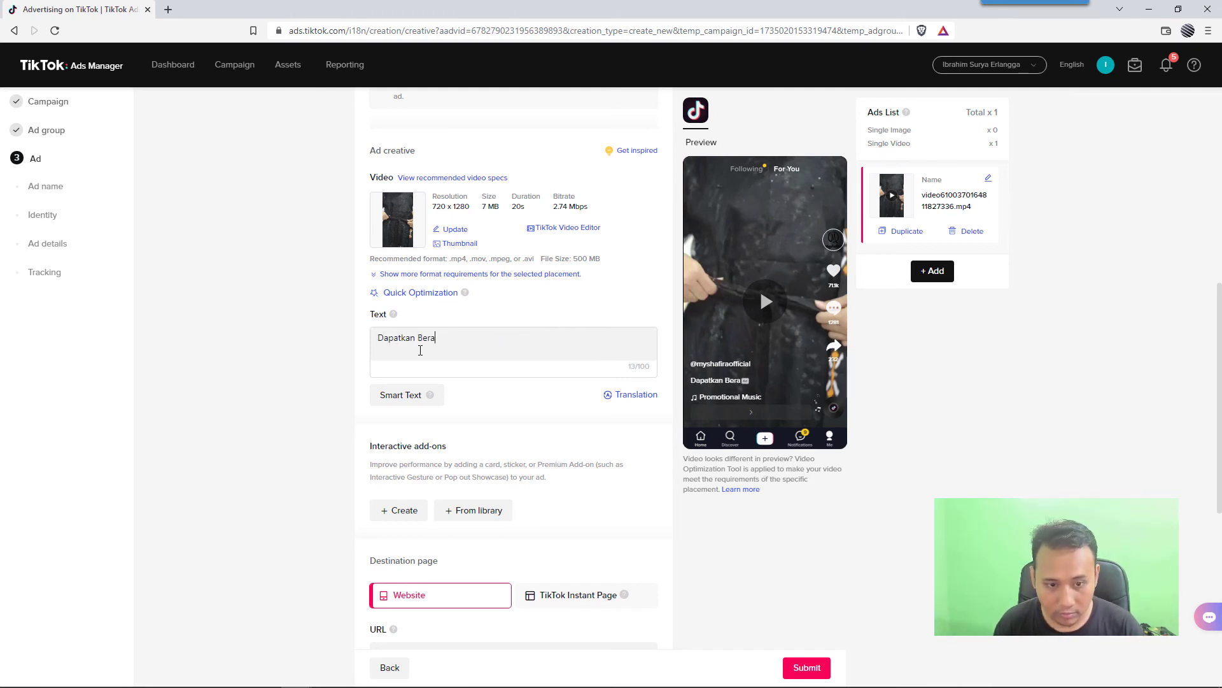
type("gam Pilihan Ba")
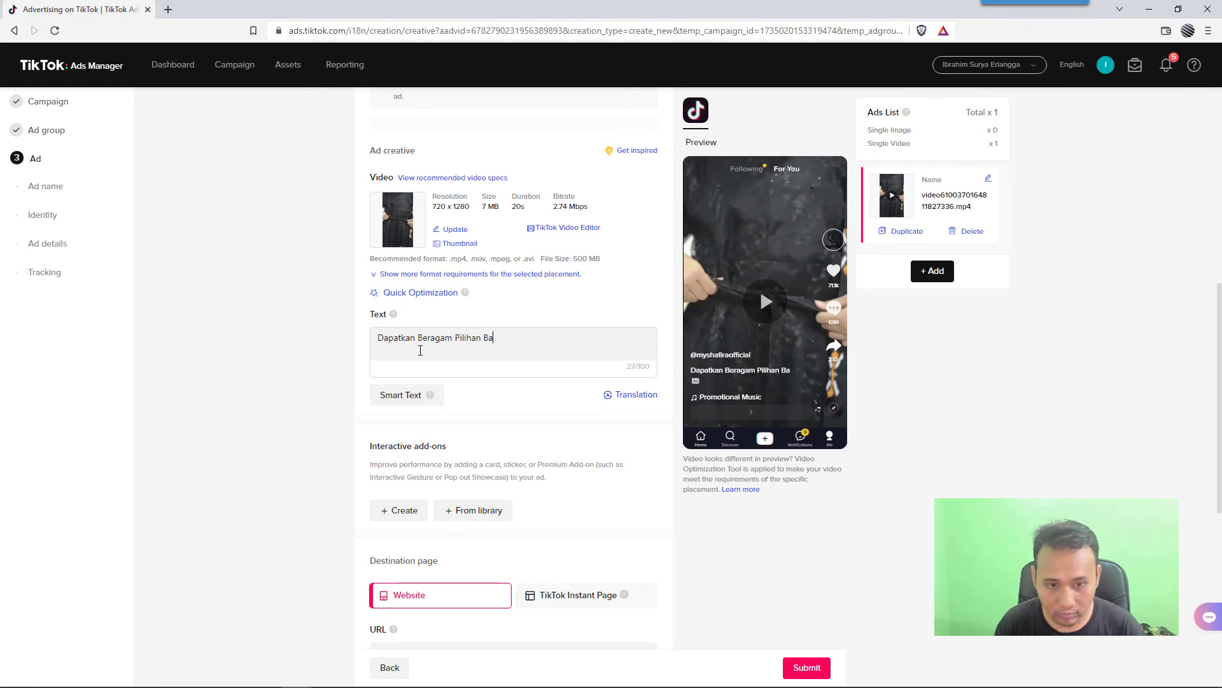
type("tik Couple Kek")
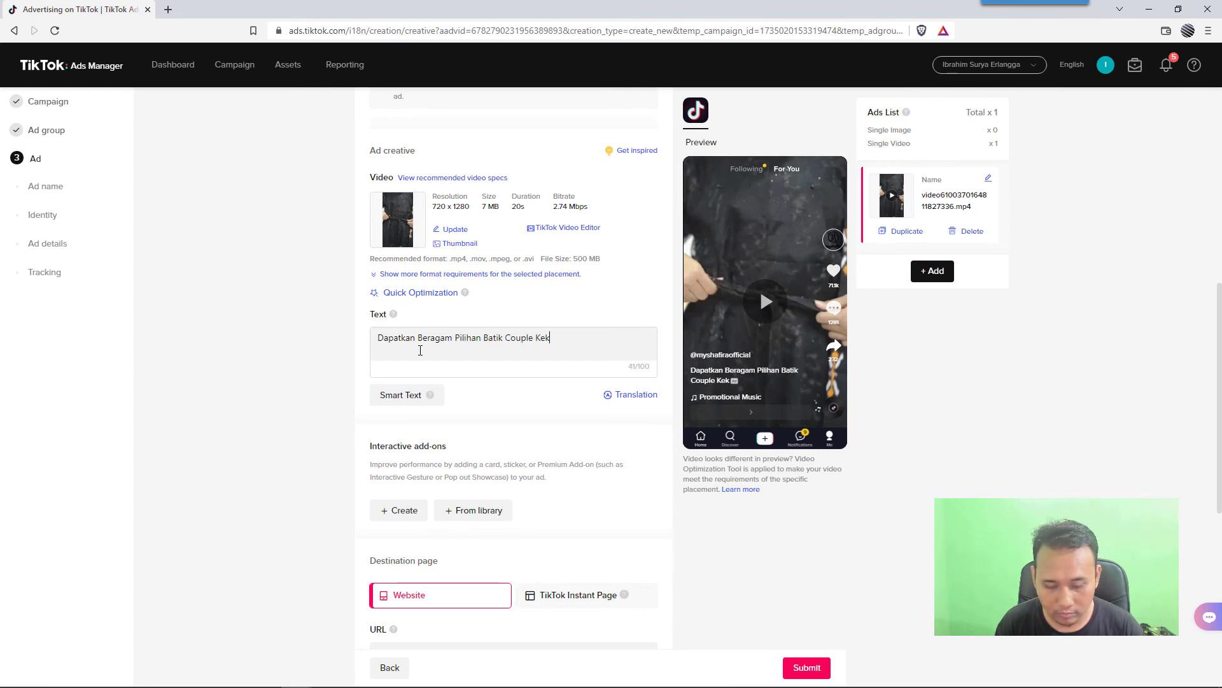
type("inian h")
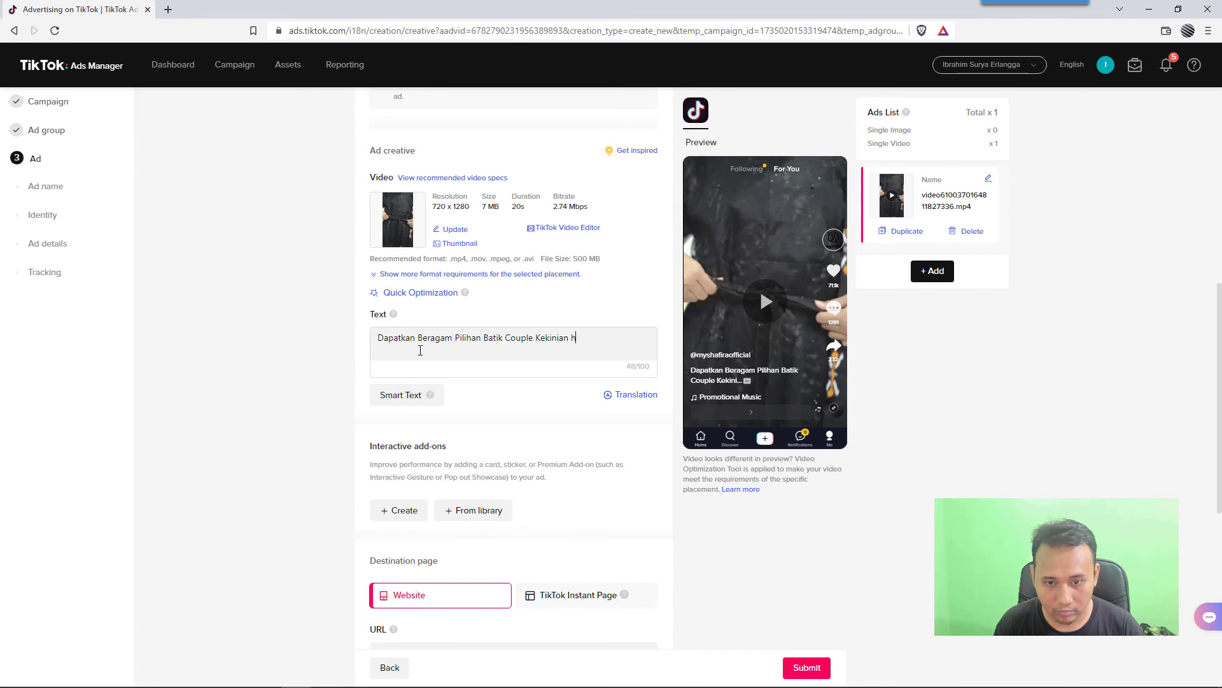
type("anya o")
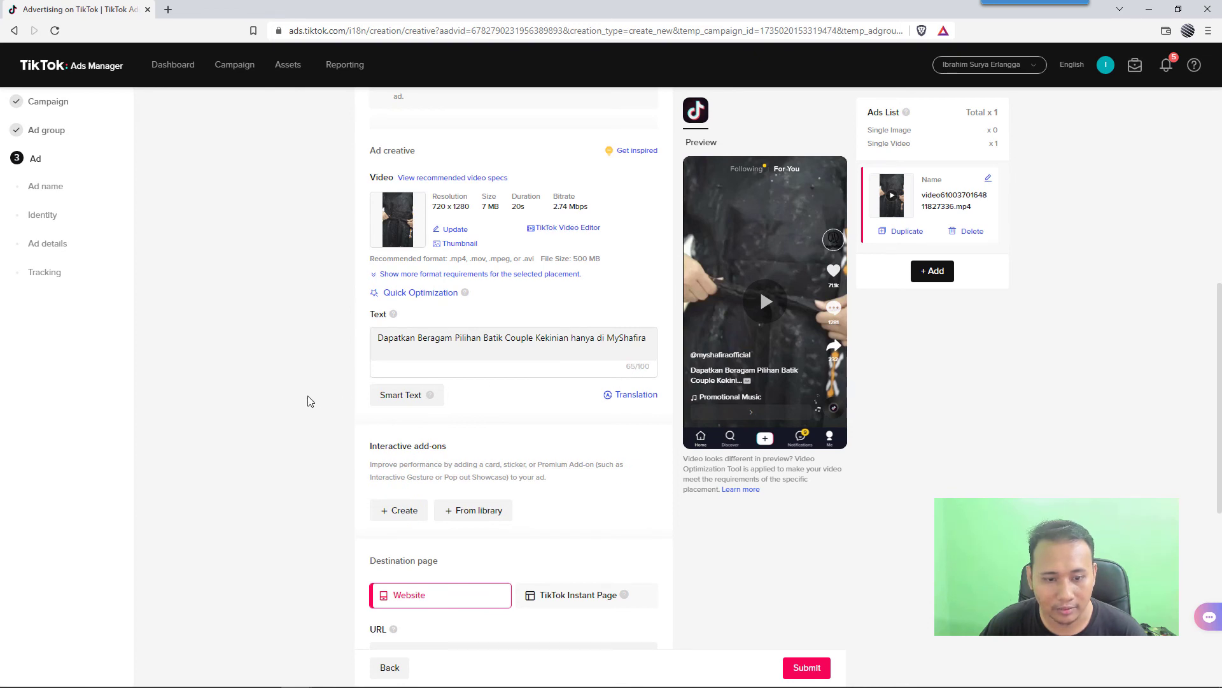
Examine the sticker types offered for the ad's interactive add-ons and close them without creating one
scroll(308, 401, "down", 2)
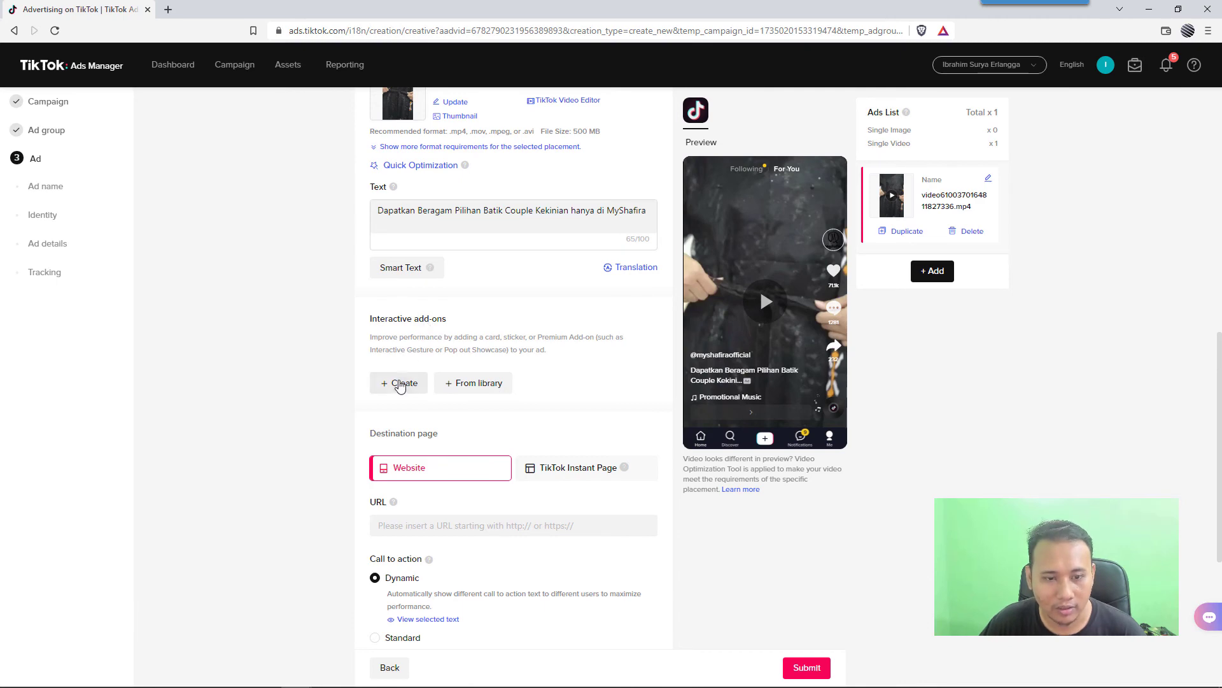
left_click(397, 384)
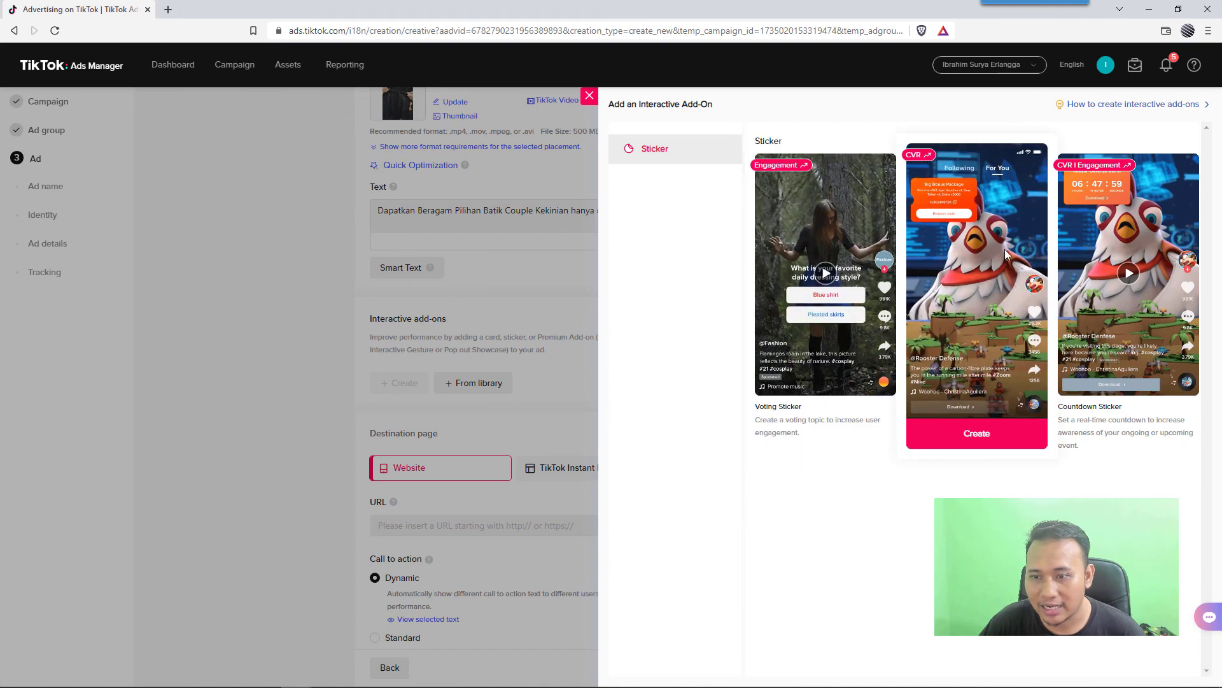
left_click(590, 96)
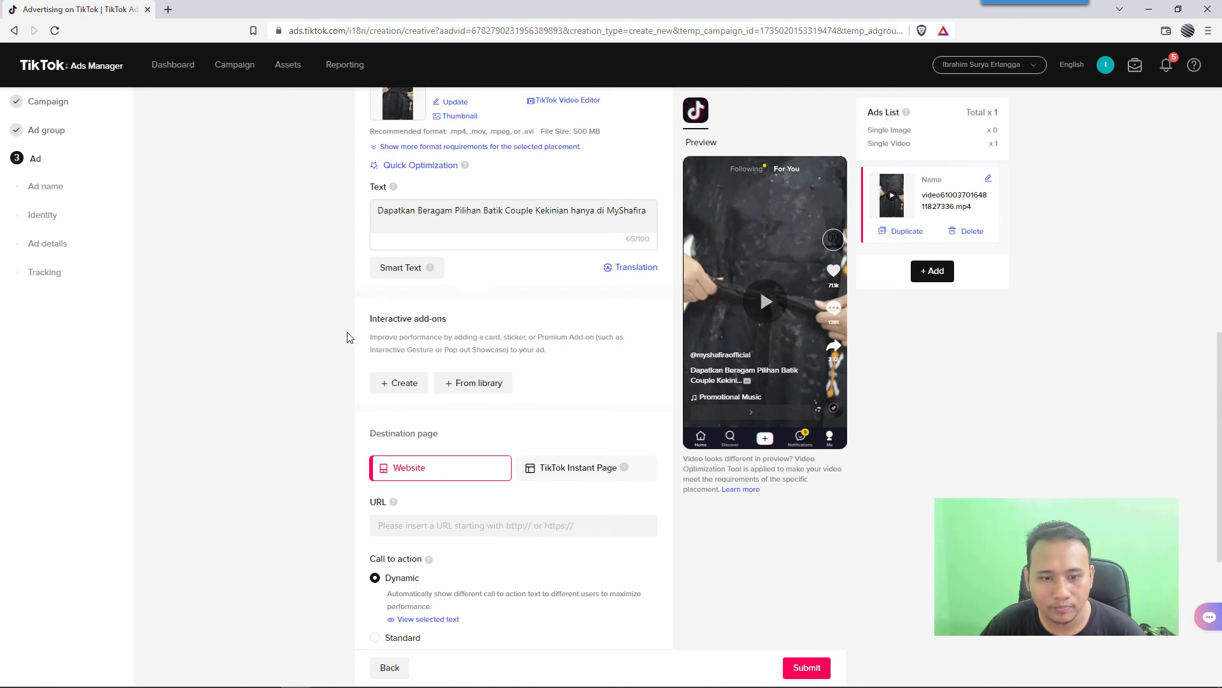
scroll(347, 338, "down", 2)
scroll(347, 338, "up", 1)
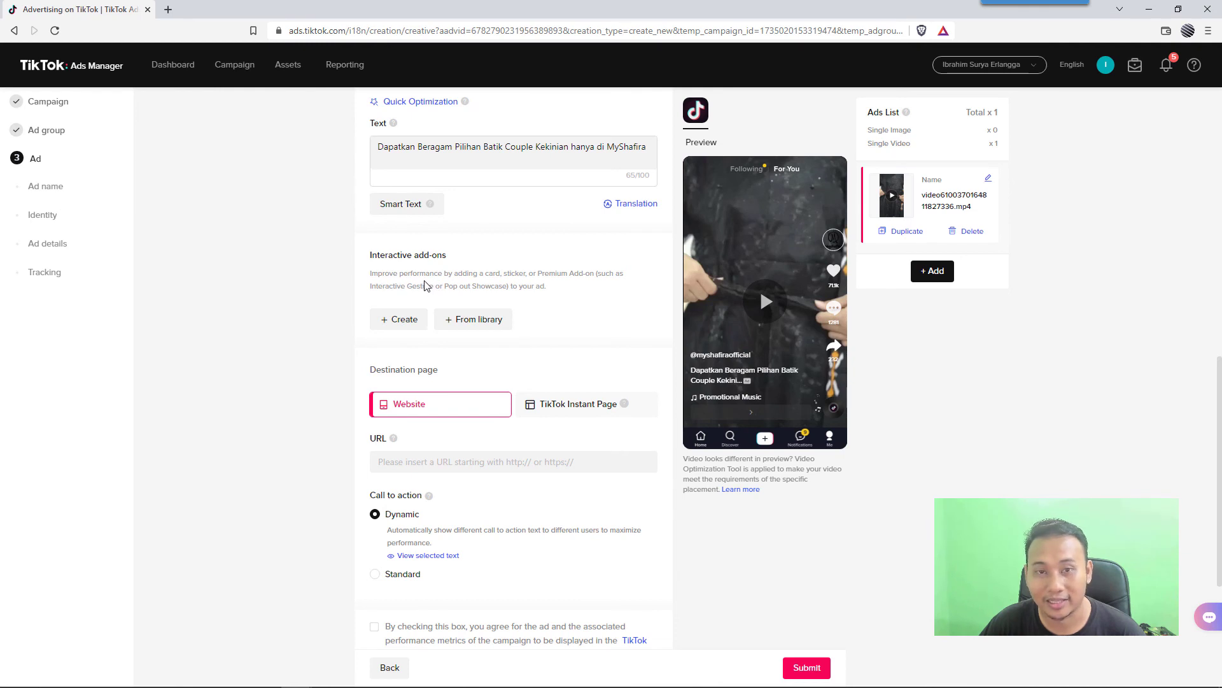
scroll(307, 322, "down", 2)
left_click(416, 338)
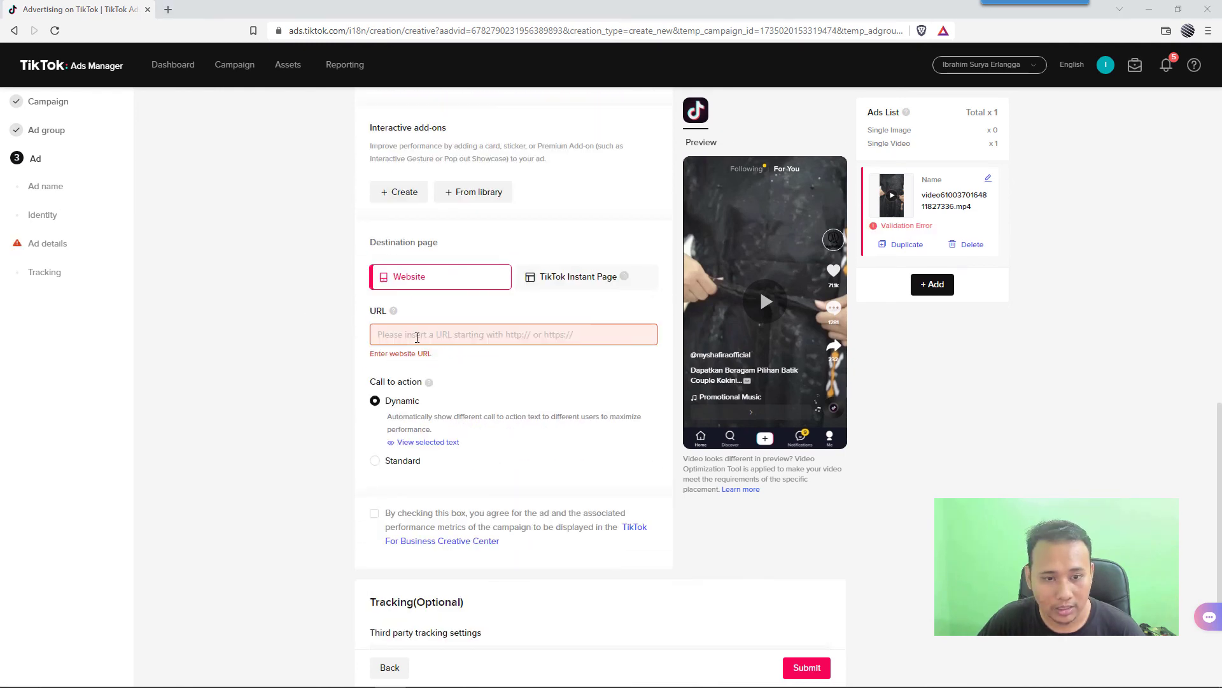
type("https://myshafira.c")
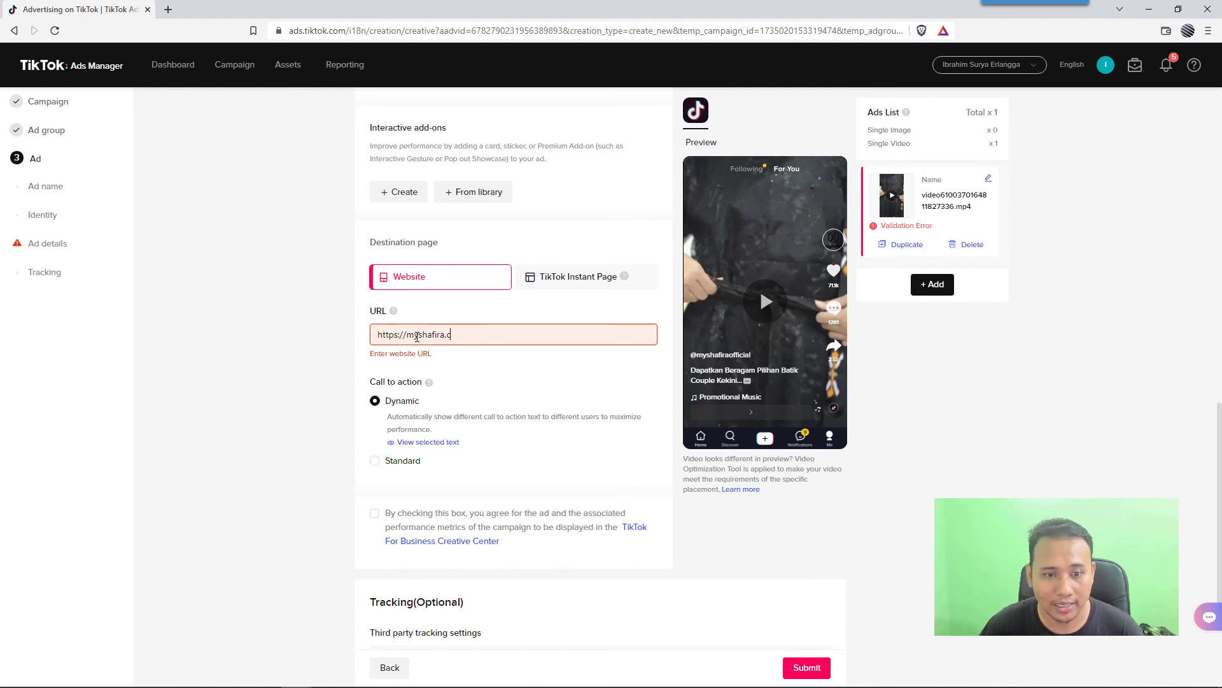
type("om")
left_click(317, 396)
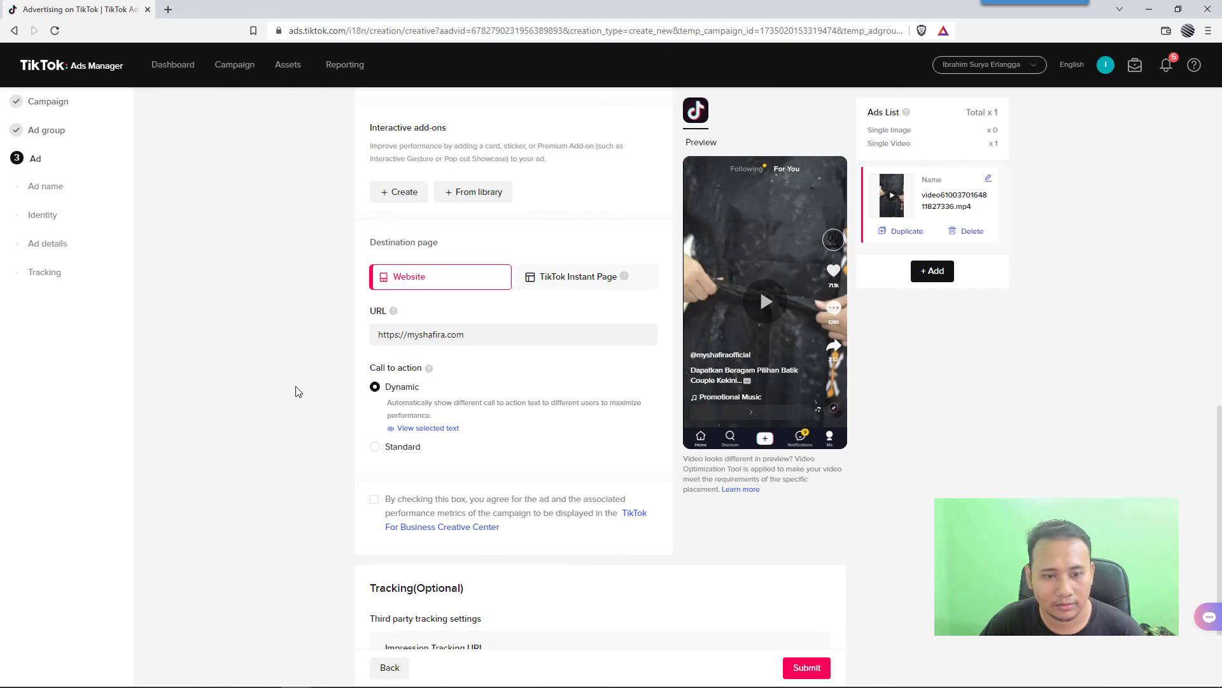
Examine the standard call-to-action choices and the text options of the dynamic call to action
scroll(338, 387, "down", 1)
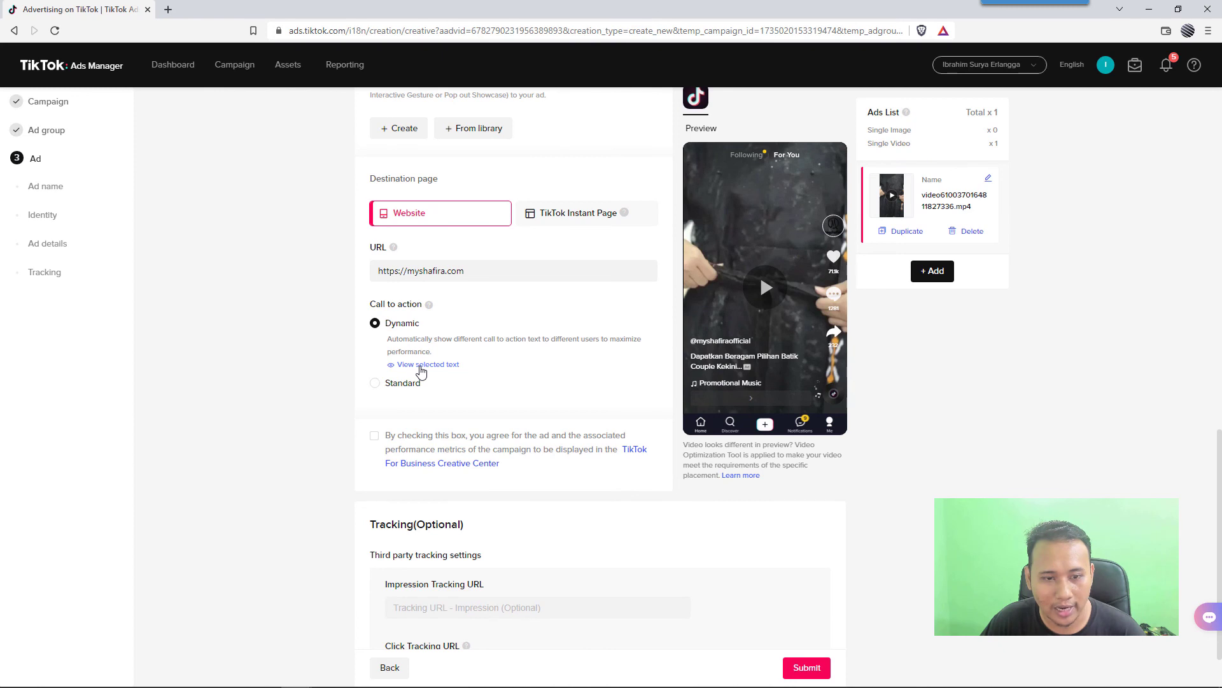
left_click(375, 383)
left_click(431, 371)
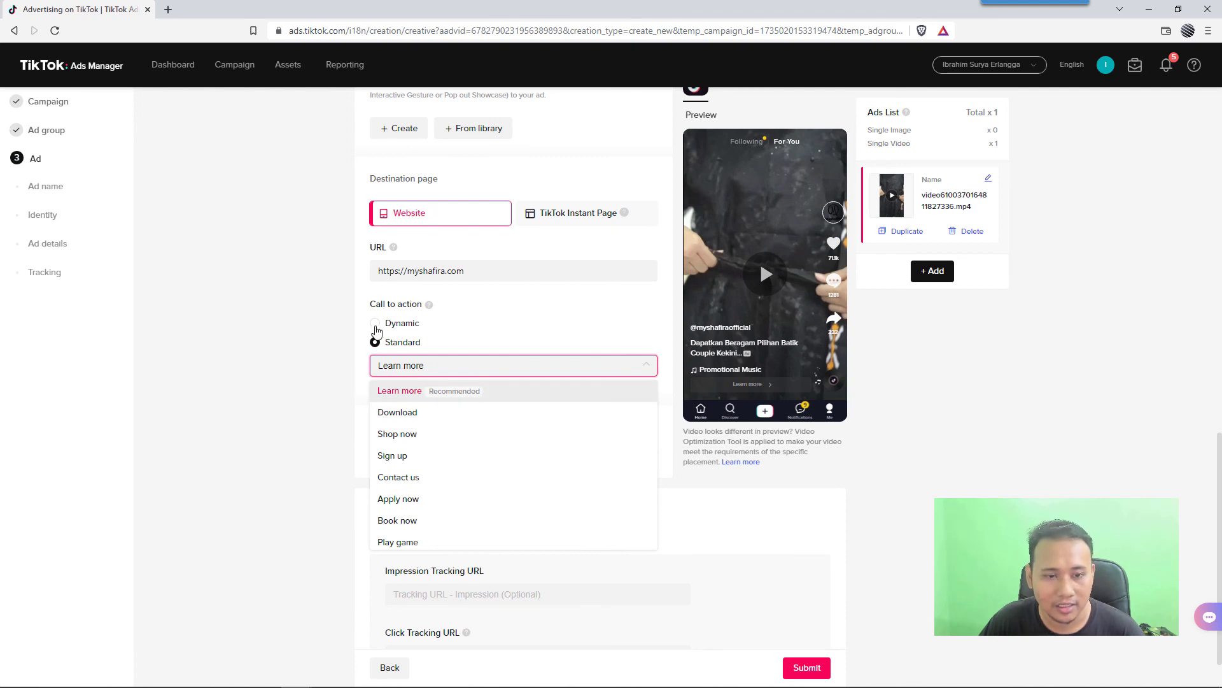
left_click(376, 325)
left_click(431, 364)
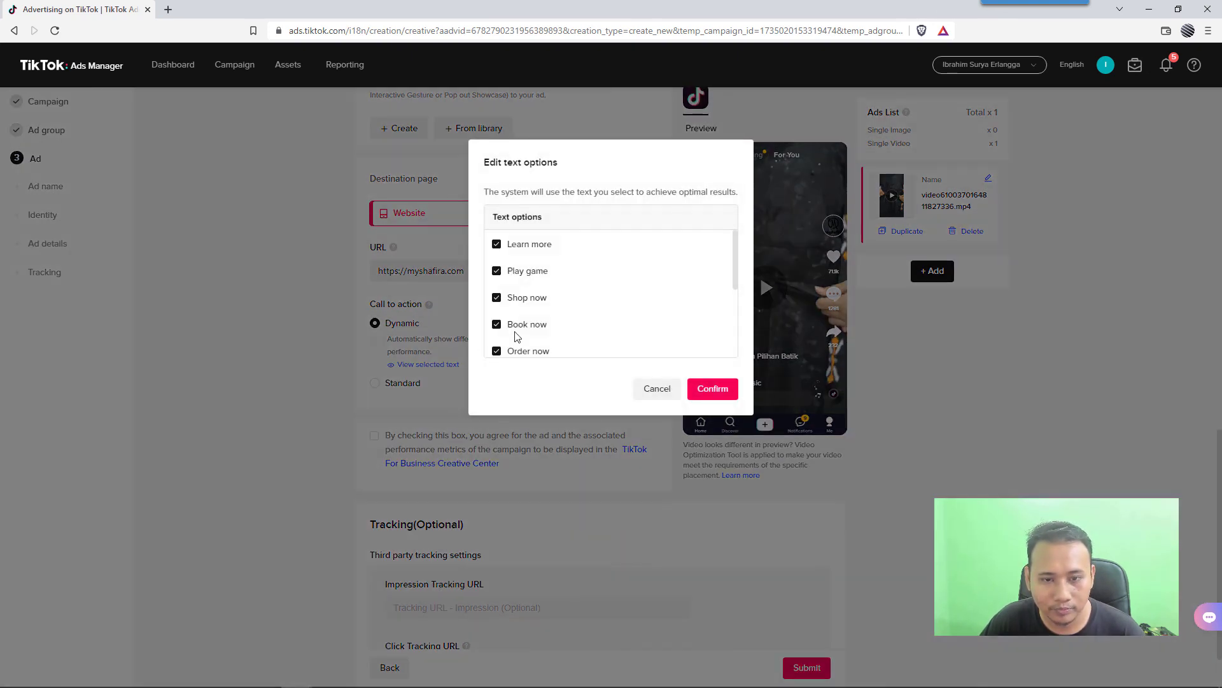
scroll(554, 290, "down", 3)
scroll(535, 299, "up", 2)
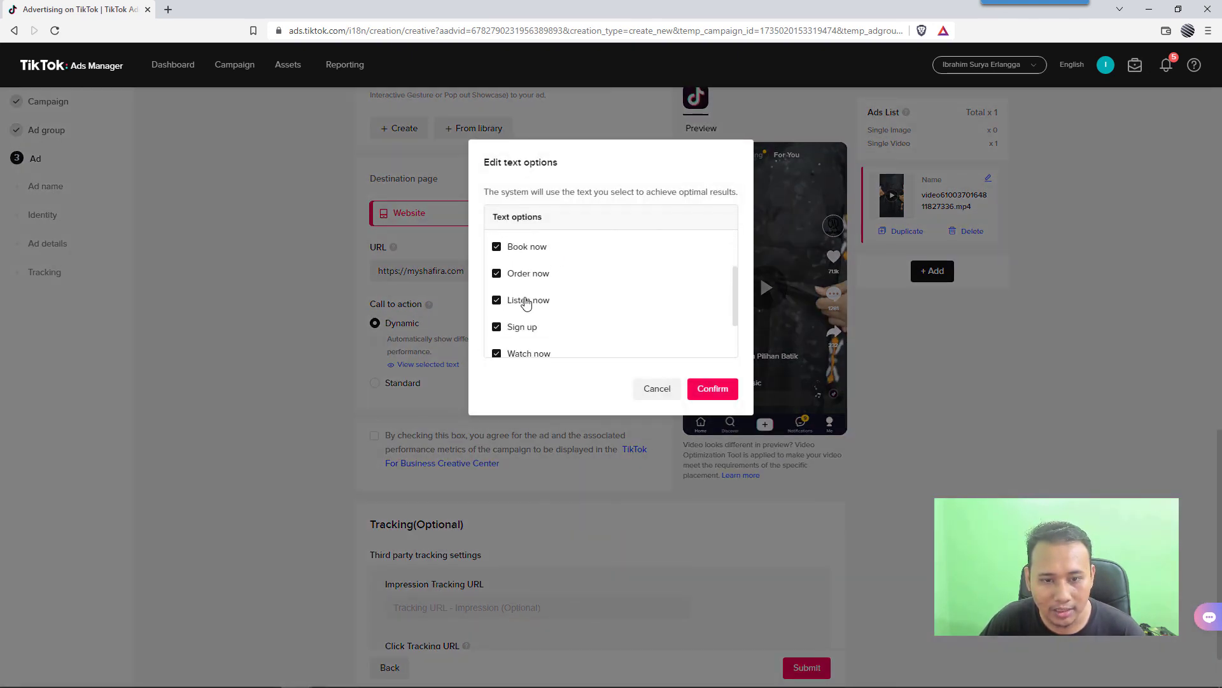
scroll(529, 293, "up", 3)
scroll(611, 350, "down", 5)
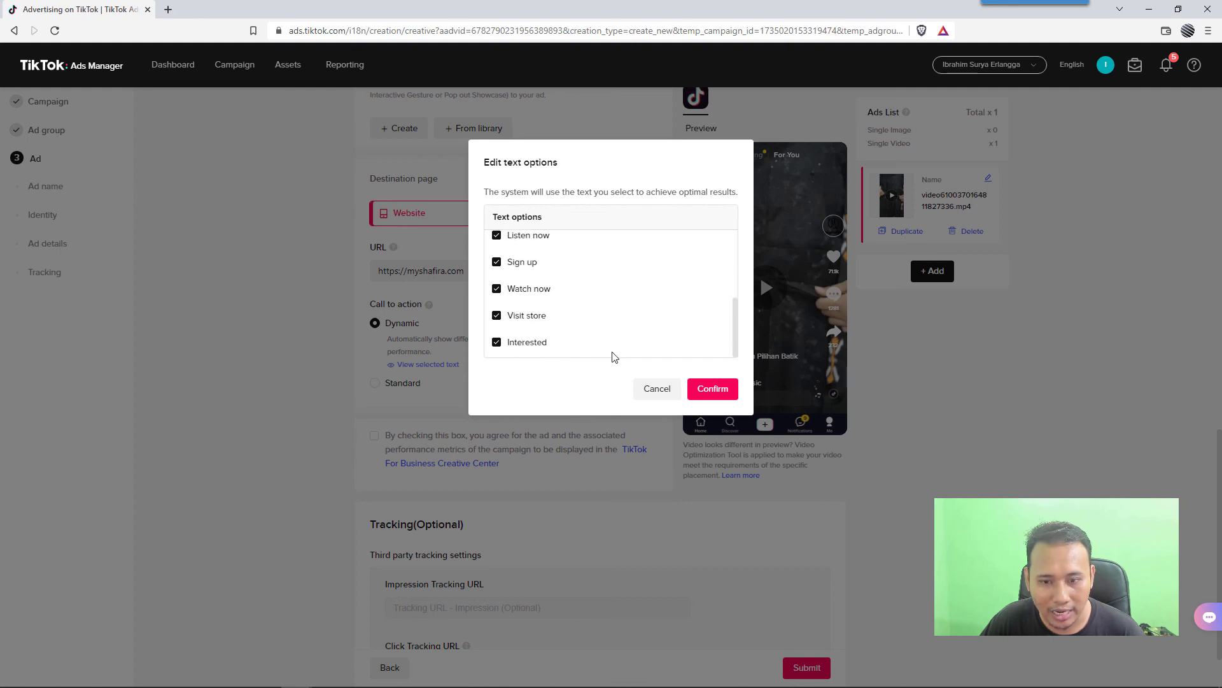
left_click(645, 389)
Set the ad's call to action to Standard with the text "Shop now"
left_click(376, 383)
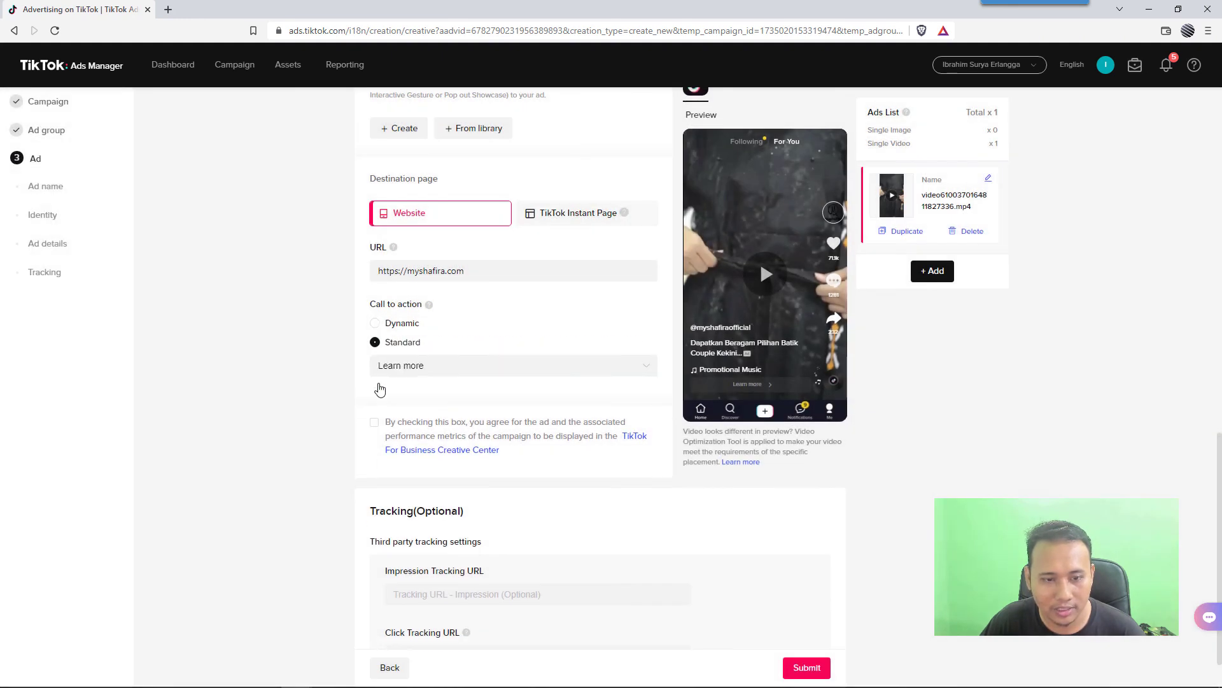
left_click(408, 373)
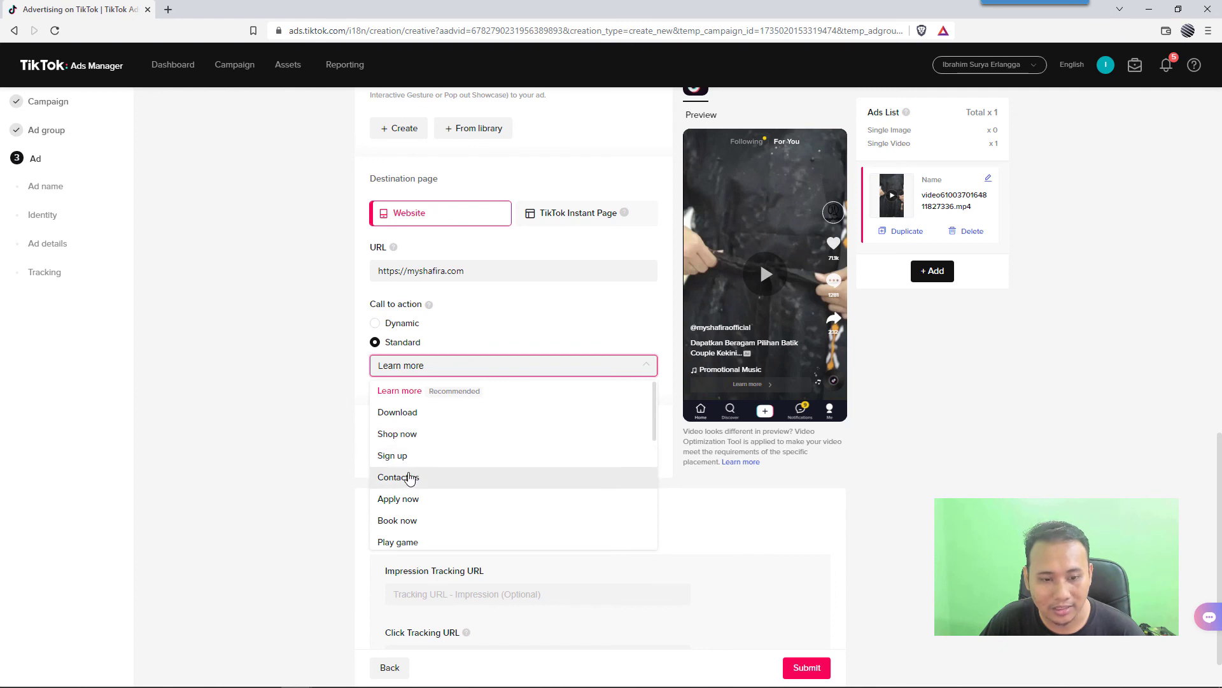
left_click(401, 434)
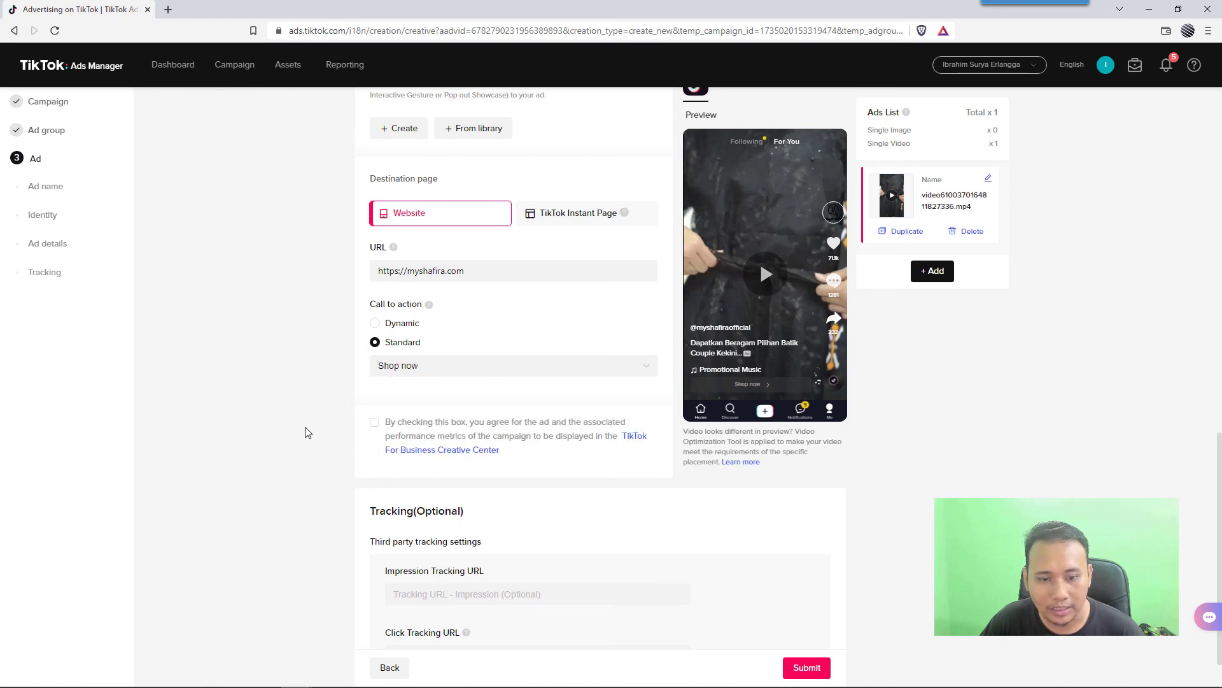
Agree to display the ad and its performance metrics in the TikTok For Business Creative Center, and submit the ad
left_click(372, 424)
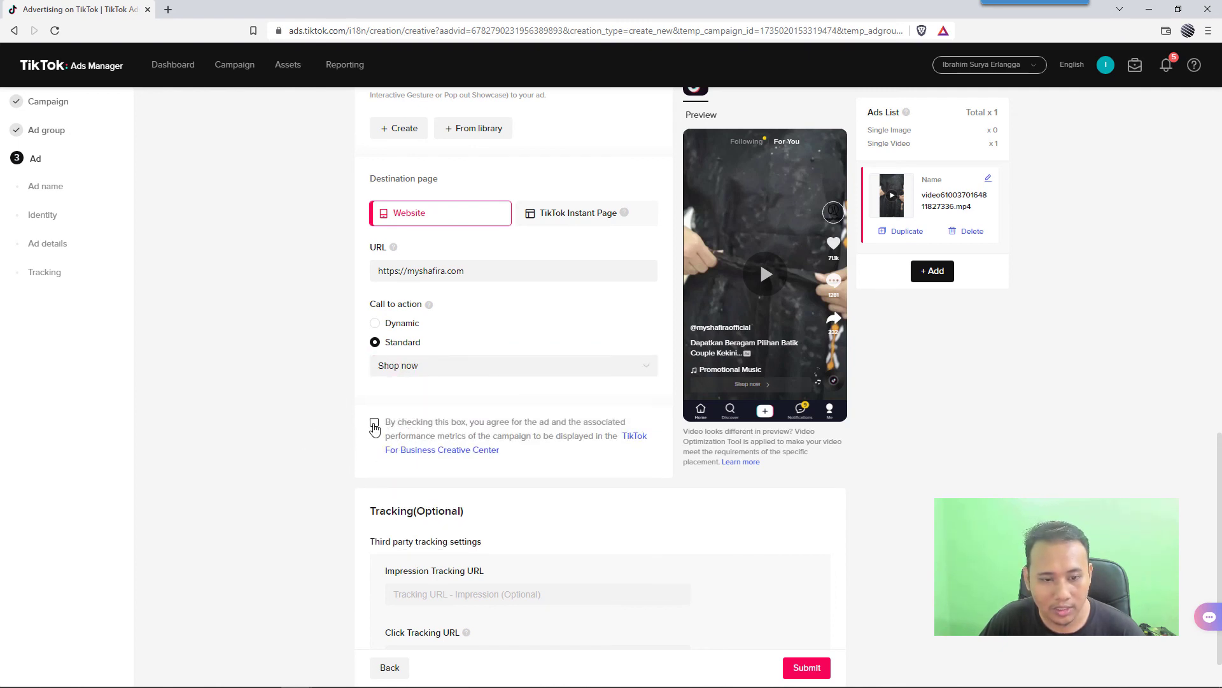
scroll(321, 438, "down", 1)
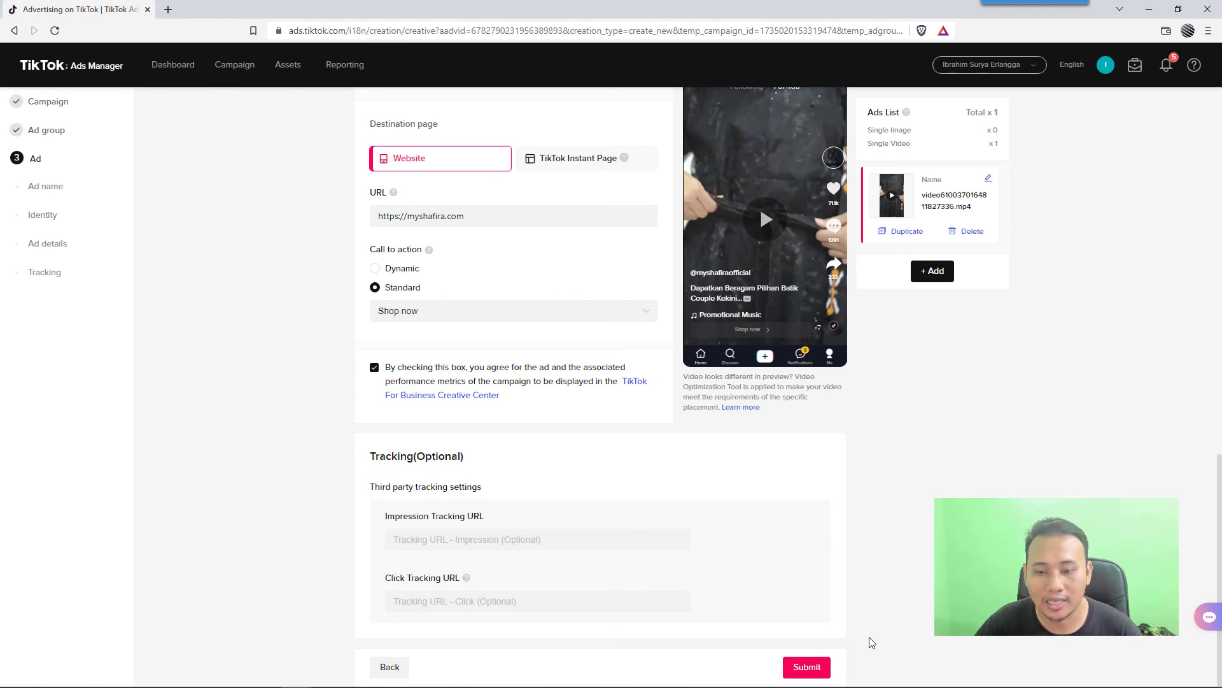
left_click(806, 669)
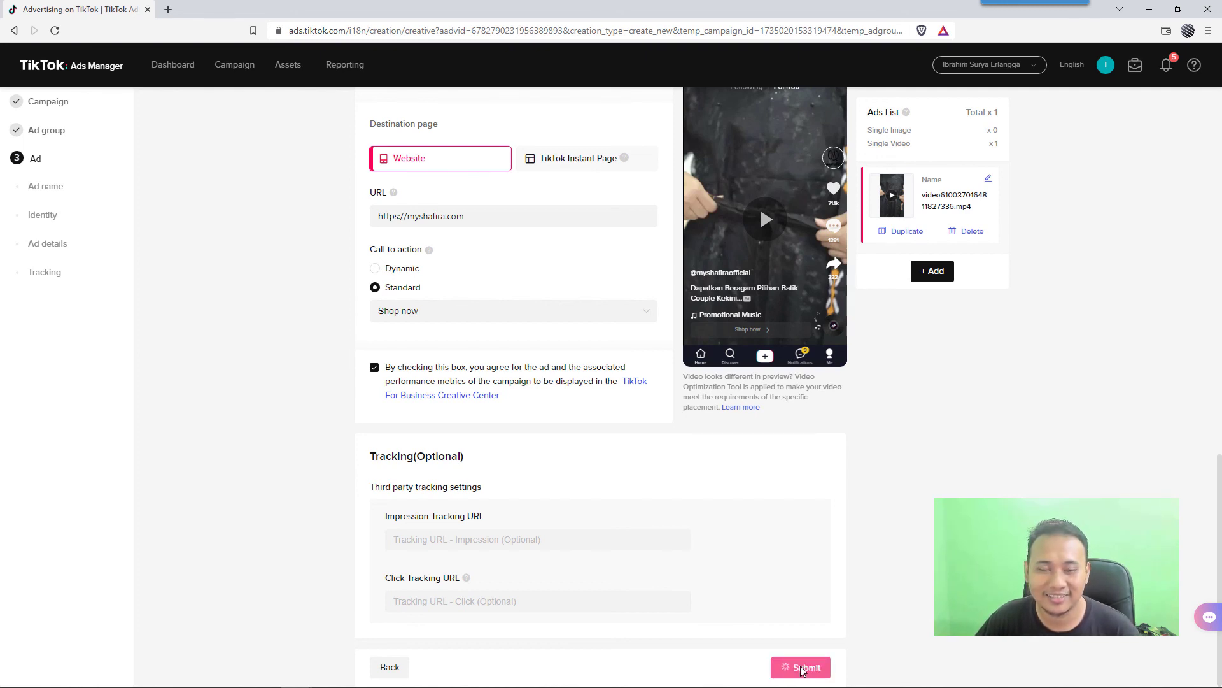